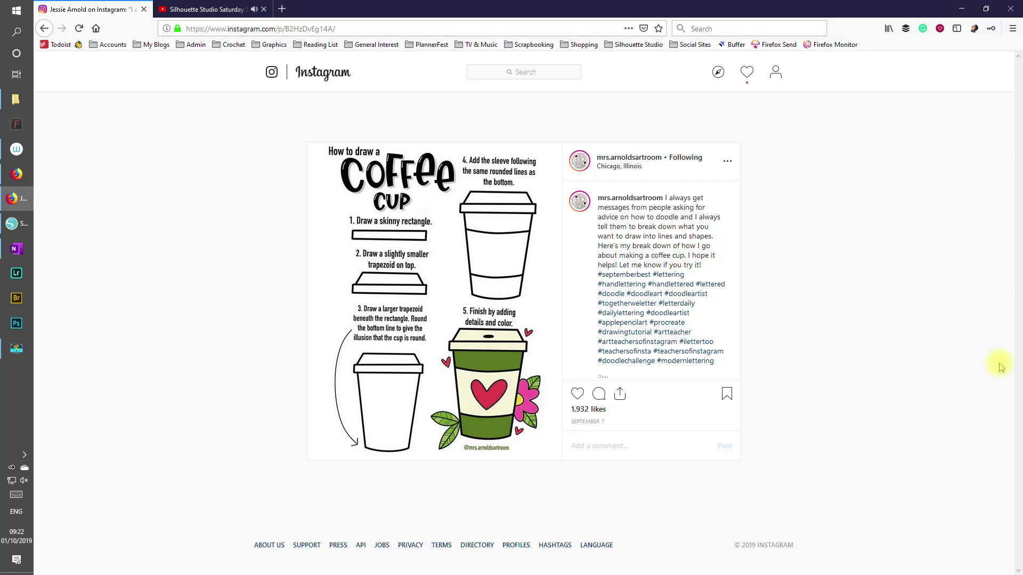
Switch to Silhouette Studio and prepare the Rectangle tool with a solid line style and 0.00 pt line thickness.
key(alt+Tab)
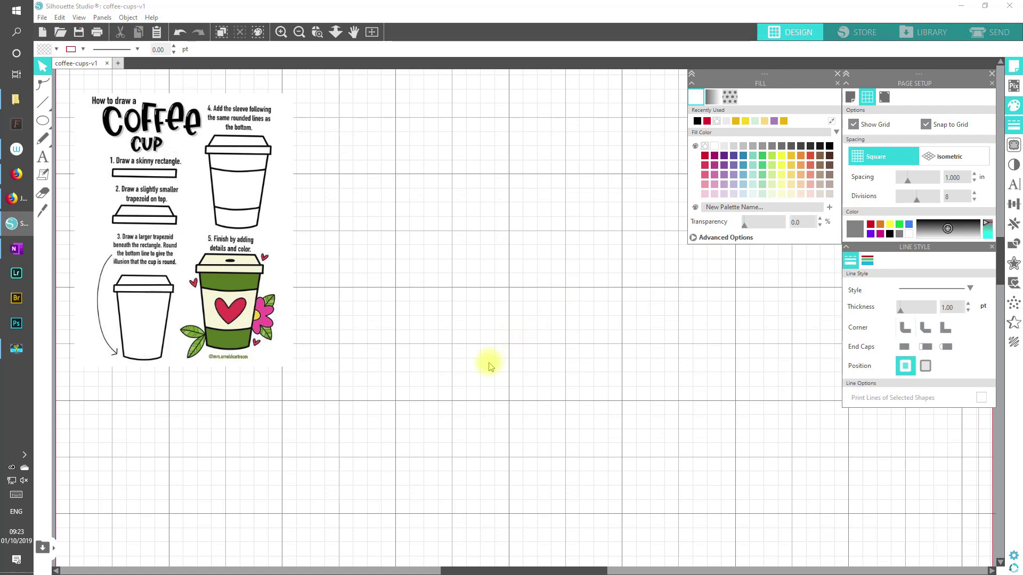
click(61, 120)
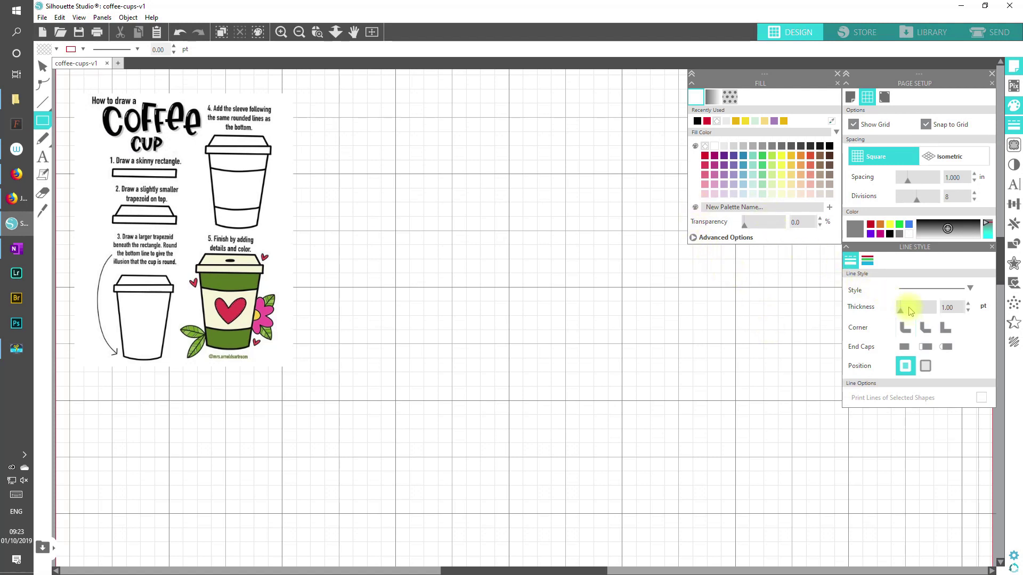
drag(901, 309, 884, 308)
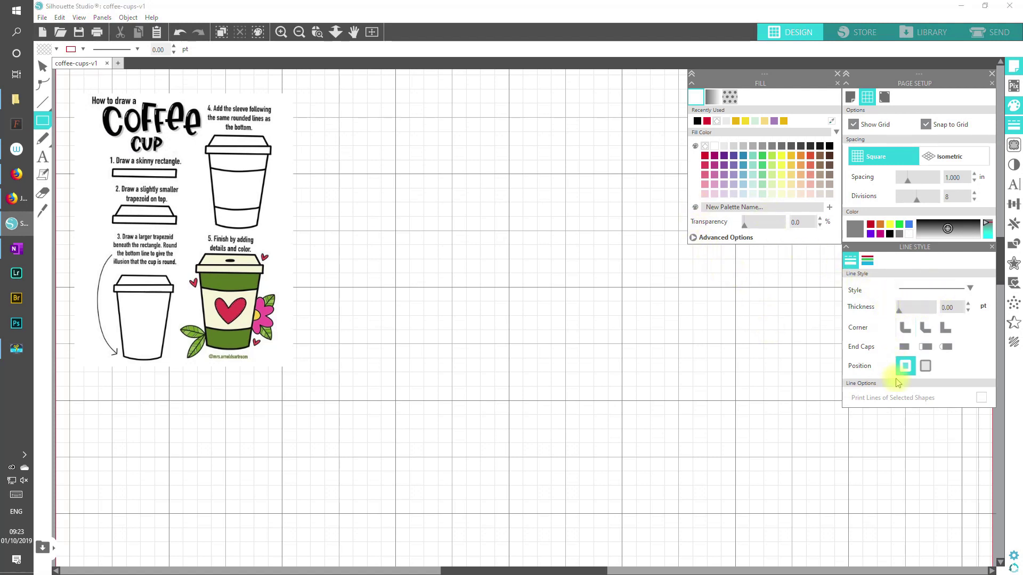
click(137, 50)
click(120, 64)
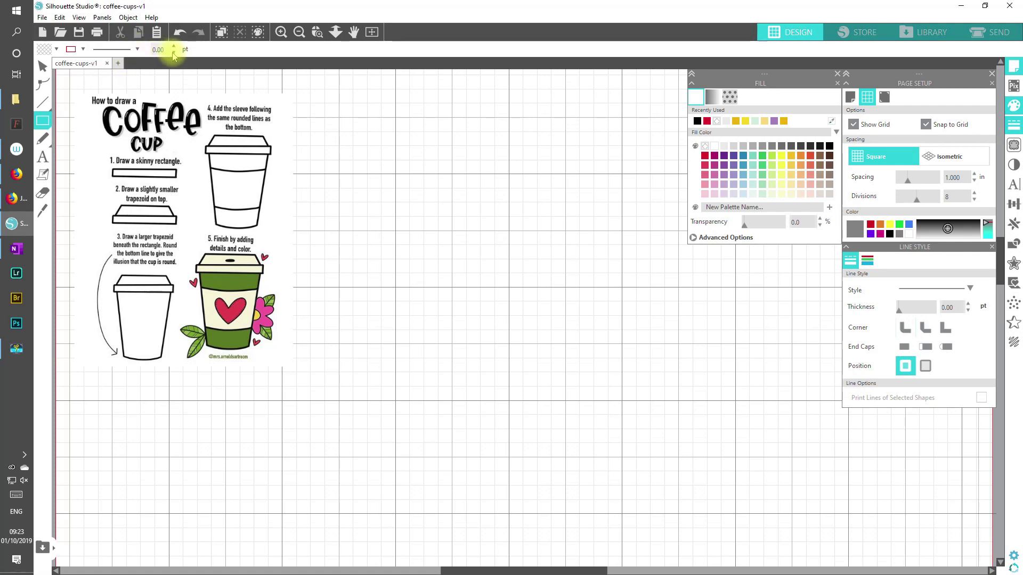
Set the line color to red and the fill color to pale yellow-green for new shapes.
click(83, 49)
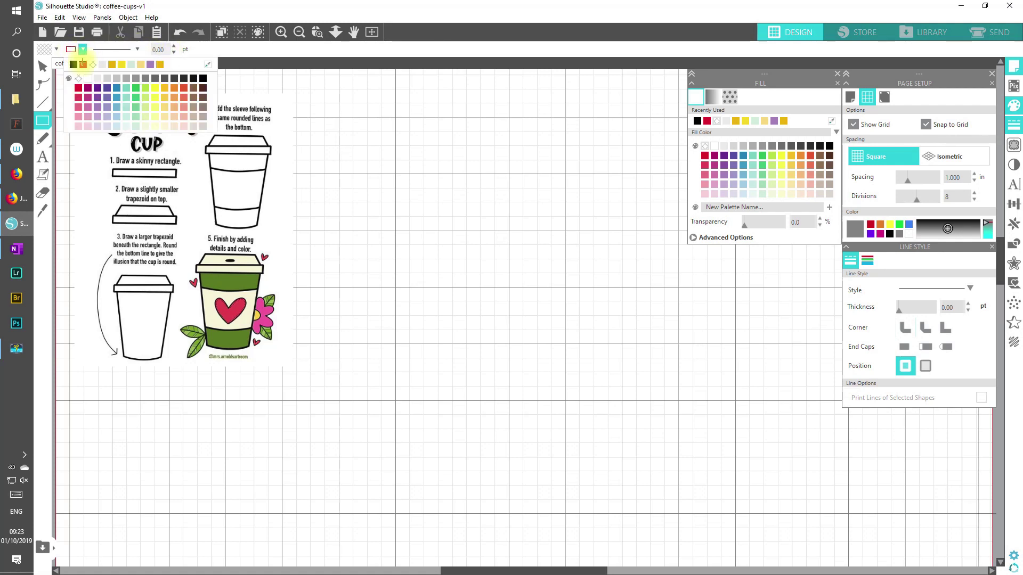
click(78, 88)
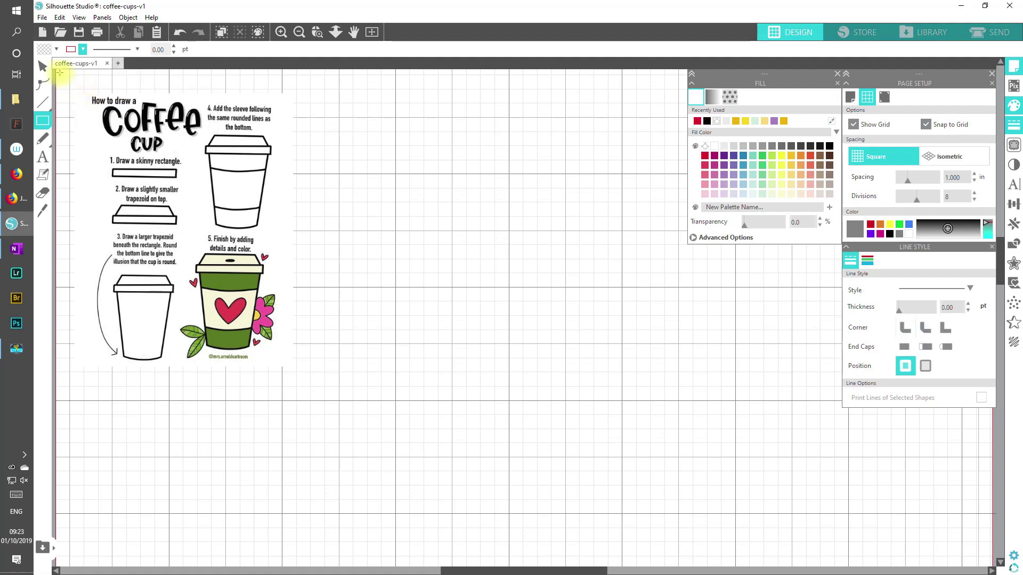
click(56, 49)
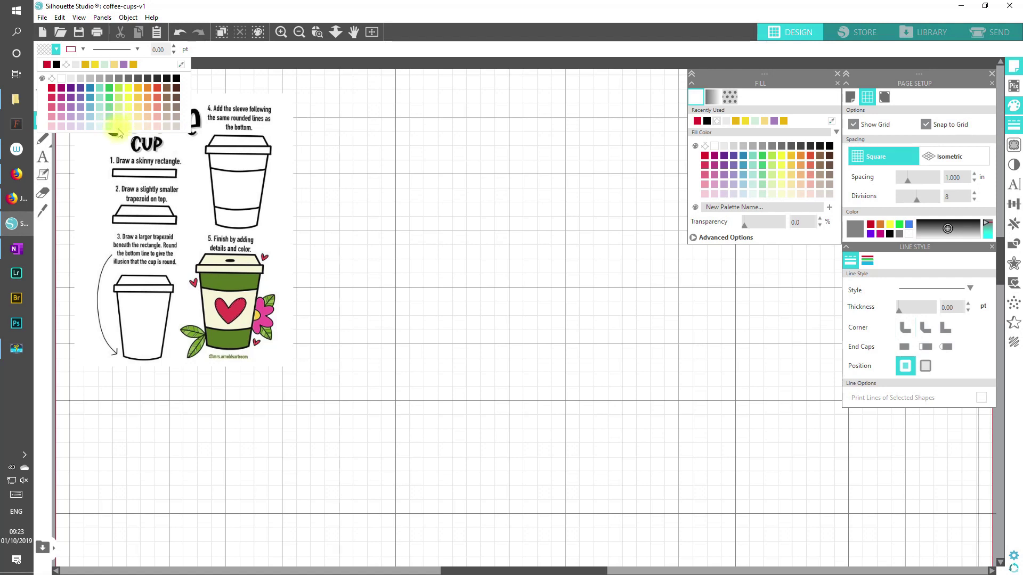
click(118, 120)
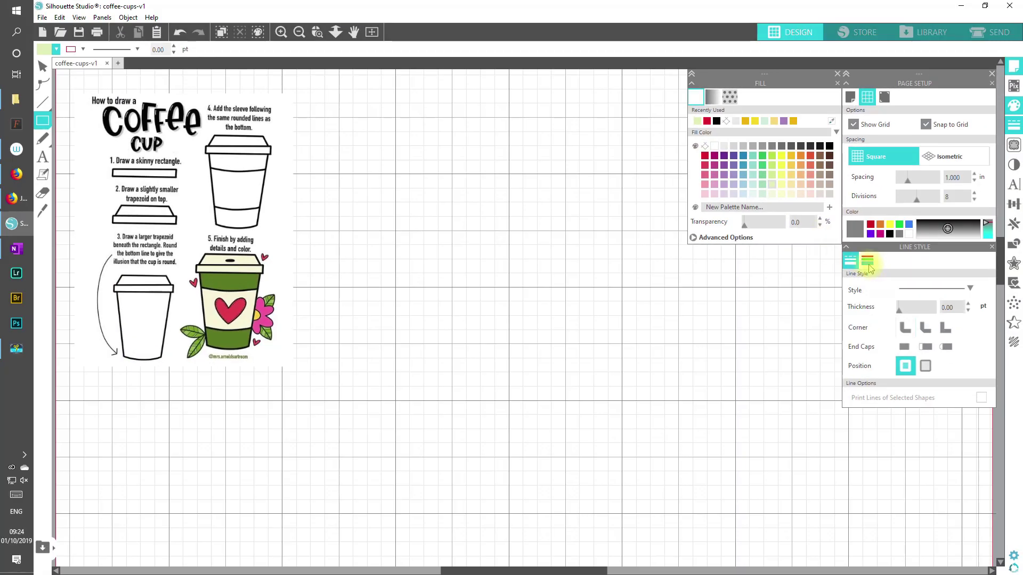
click(813, 454)
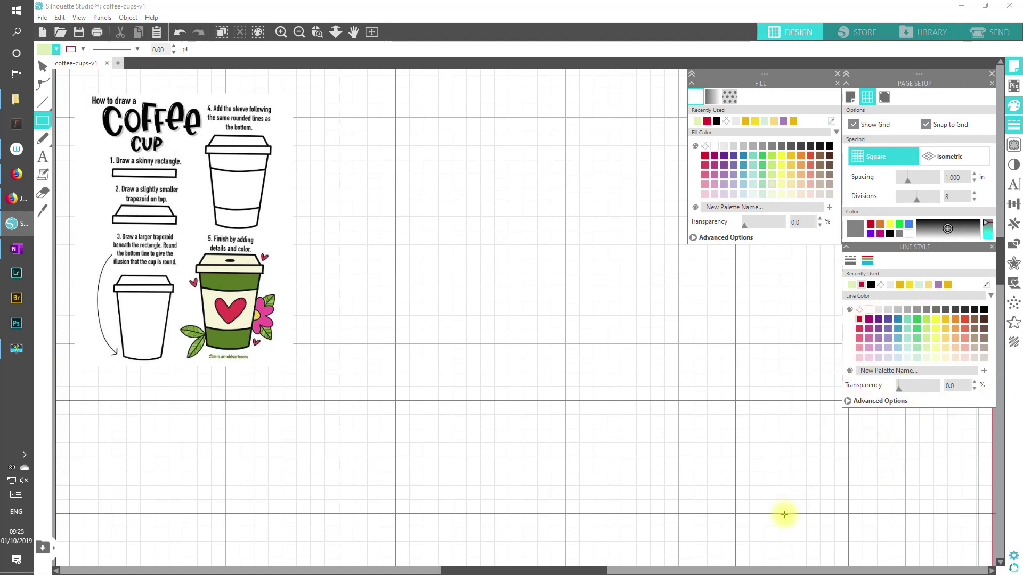
click(850, 260)
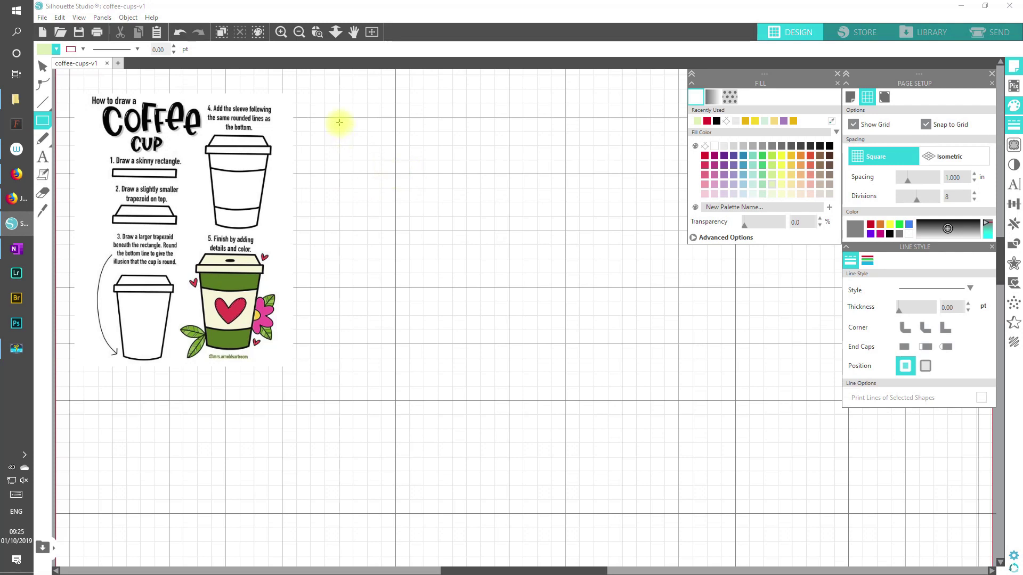
Draw a rectangle about 2.5 in wide beside the reference image and reduce its height to 0.125 in.
mouse_move(339, 116)
mouse_down()
mouse_move(341, 142)
mouse_move(626, 146)
mouse_up()
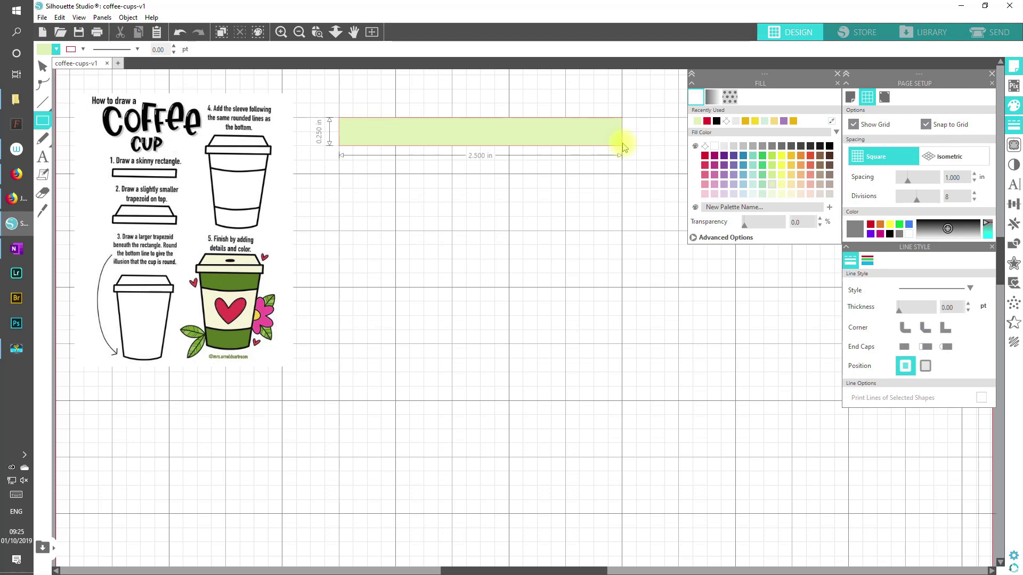
drag(625, 147, 624, 147)
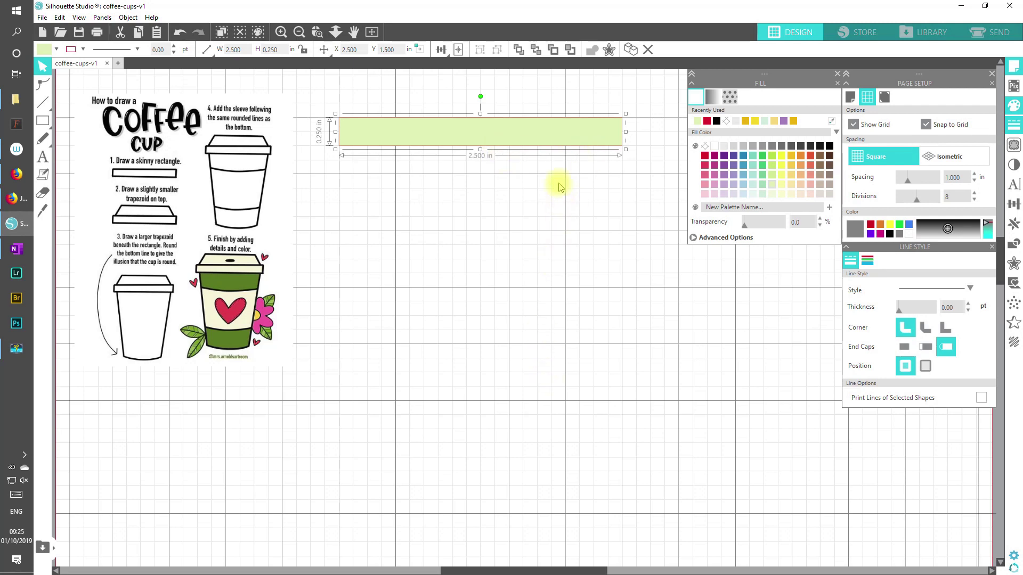
drag(478, 150, 521, 171)
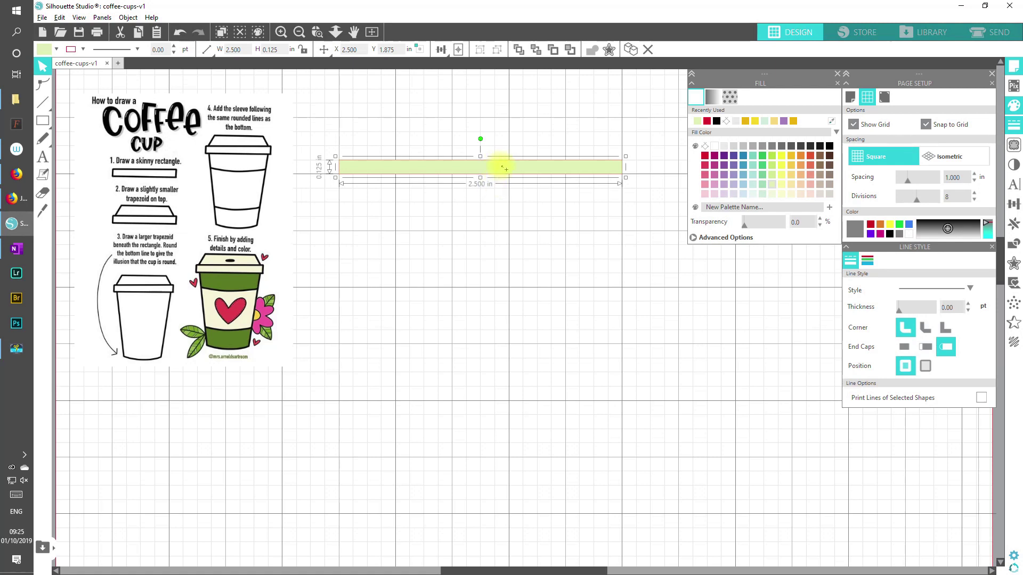
Duplicate the thin rectangle and align the copy so it rests directly on top of the original.
drag(503, 169, 502, 148)
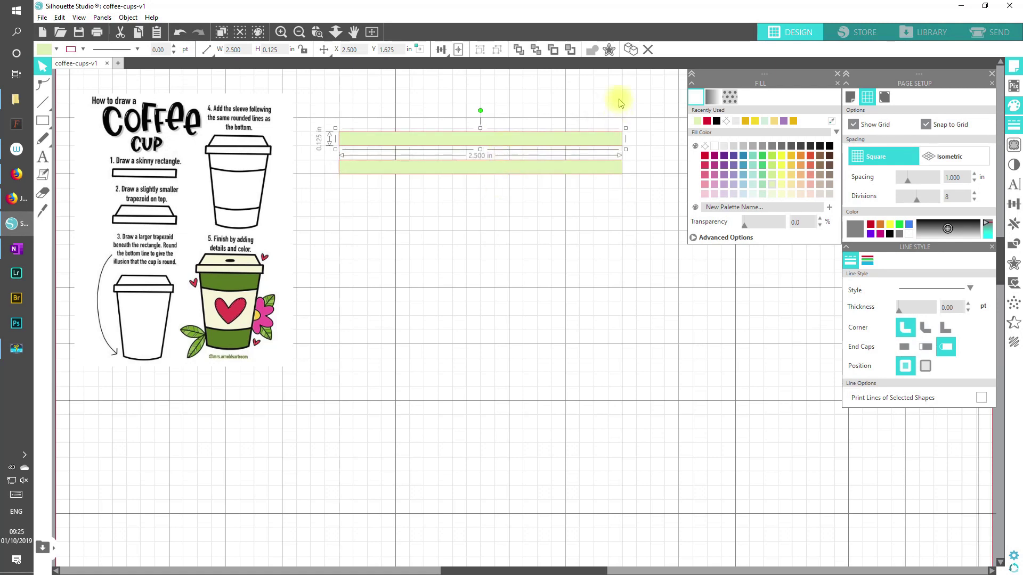
click(632, 51)
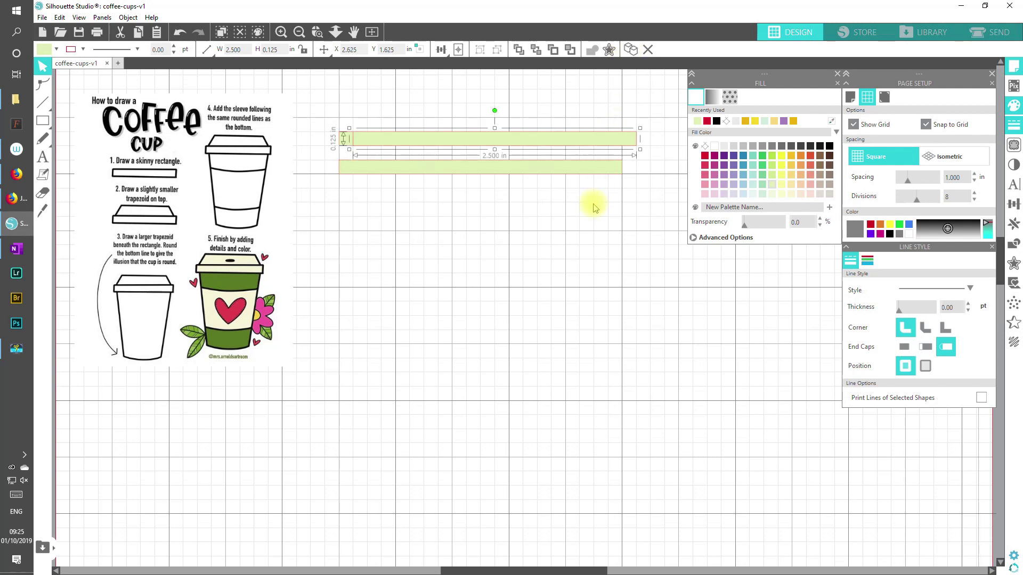
click(650, 52)
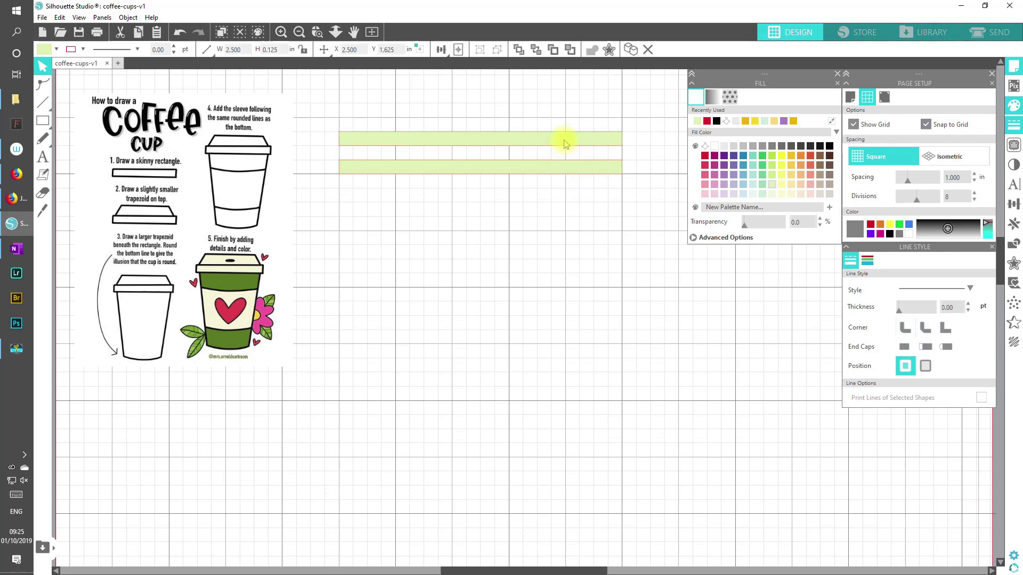
drag(565, 152, 564, 155)
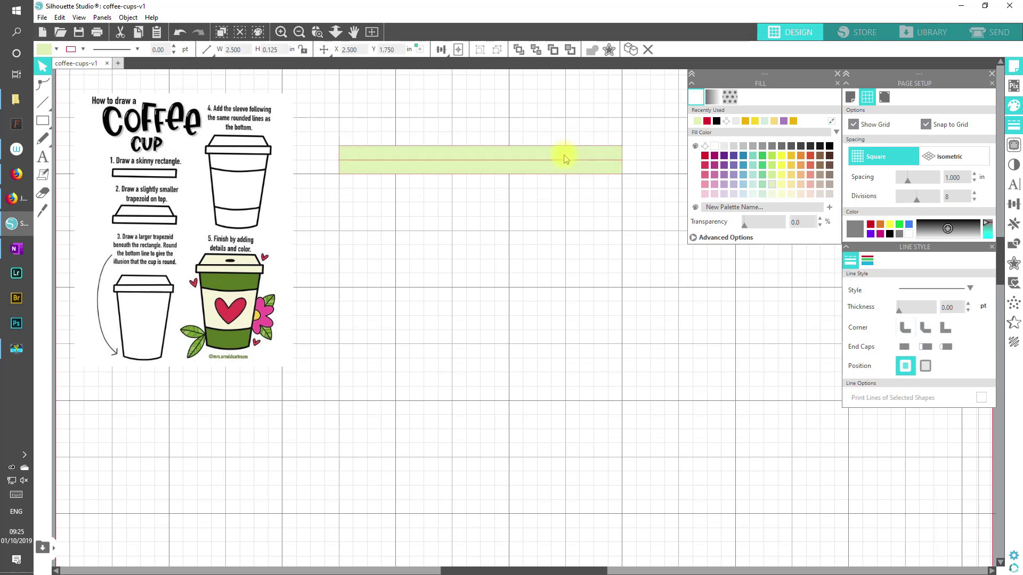
Fill the upper thin rectangle with pale mint green.
click(557, 245)
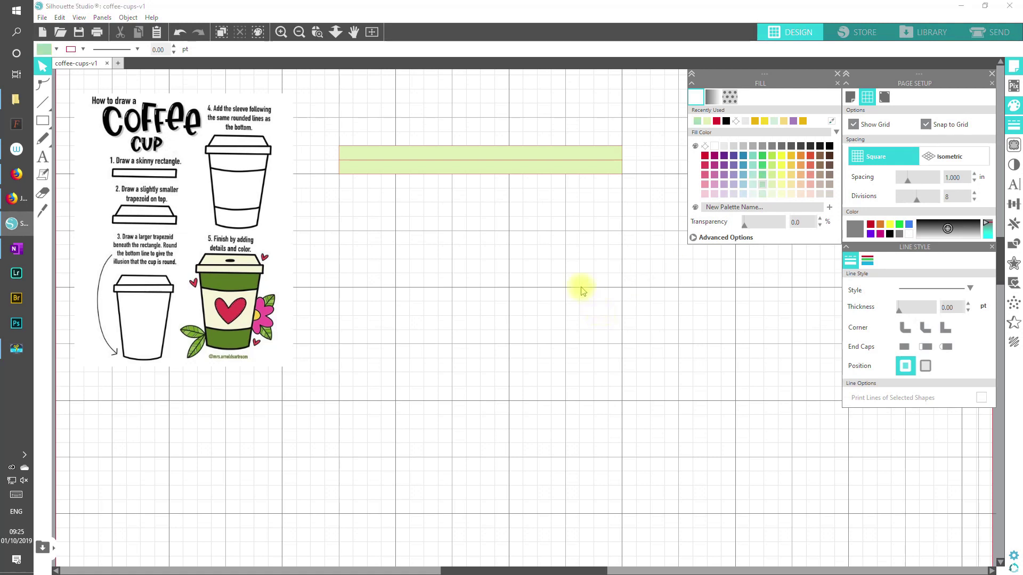
click(555, 153)
click(762, 184)
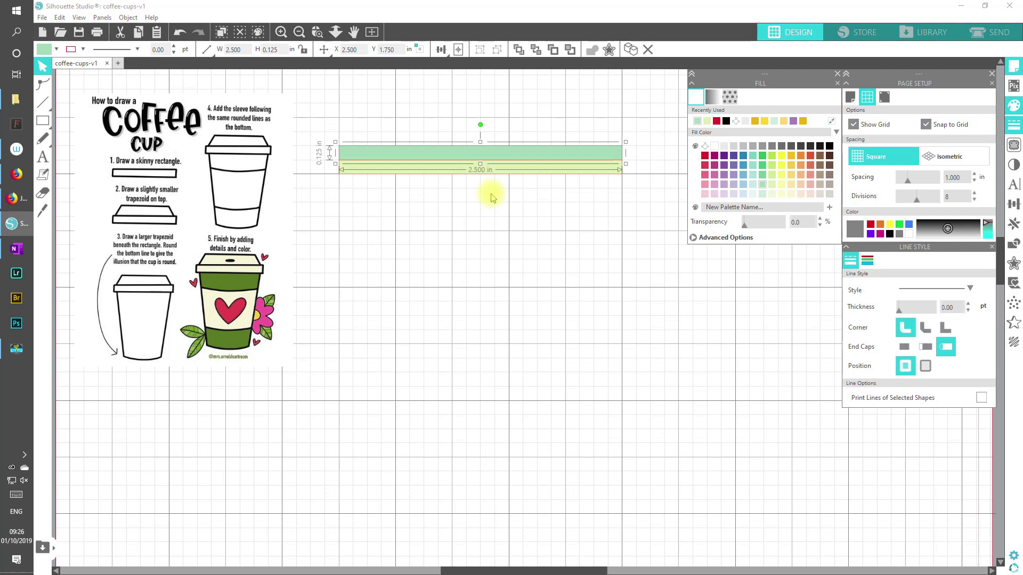
Edit the upper rectangle's points to form a symmetrical trapezoid lid, 2.25 in wide at the base and narrower at the top.
double_click(461, 155)
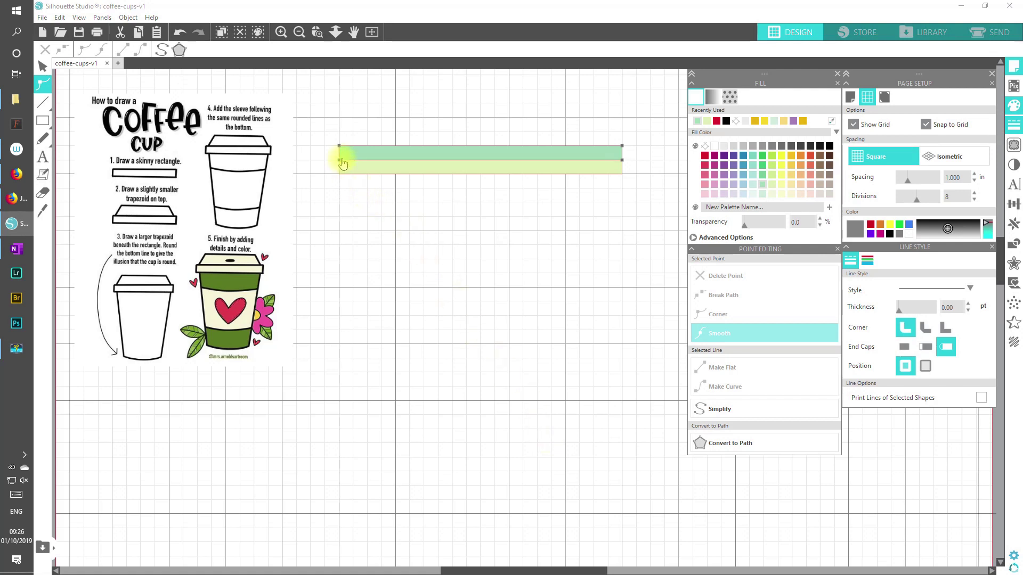
drag(339, 161, 369, 146)
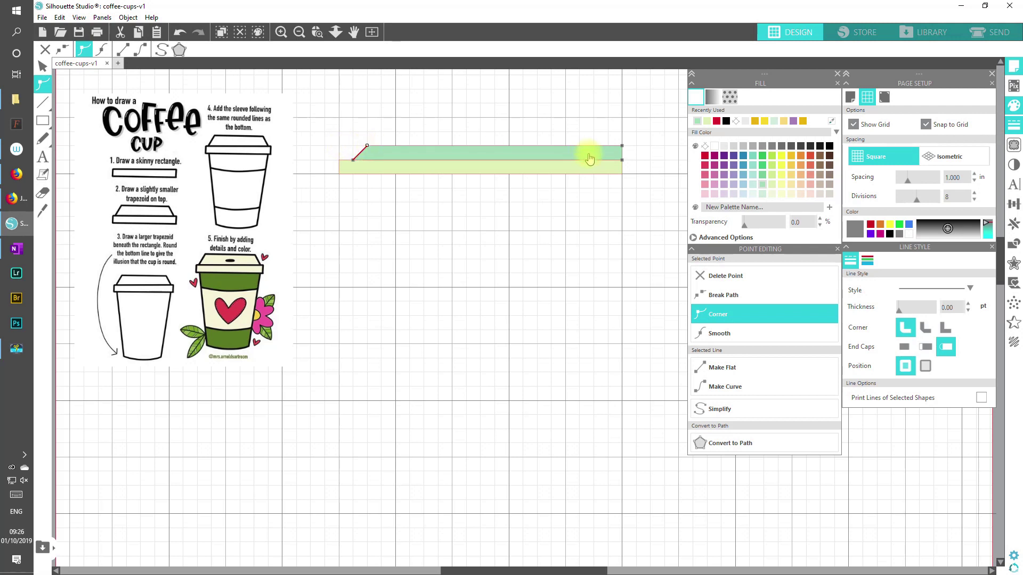
drag(622, 163, 593, 145)
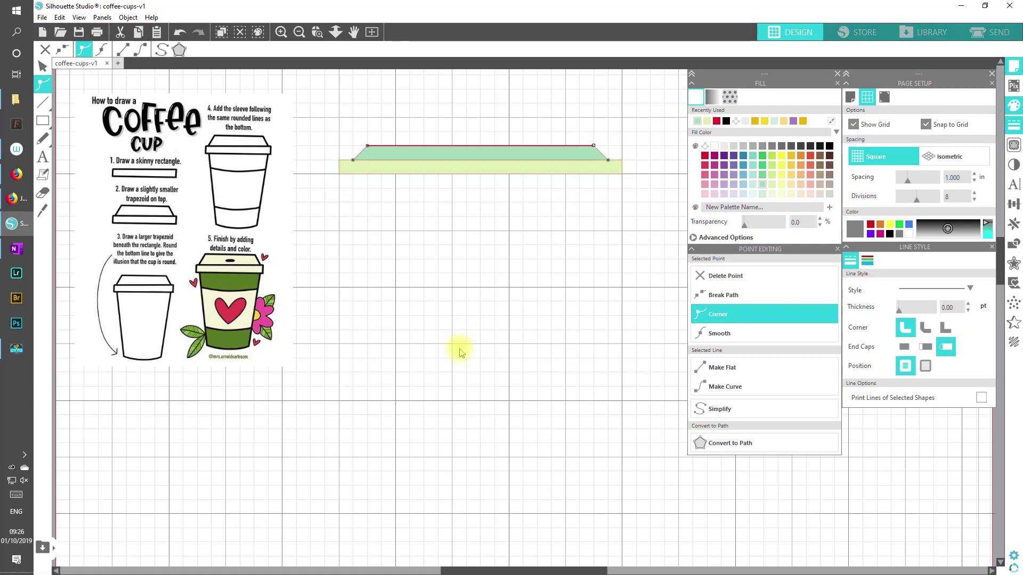
click(567, 262)
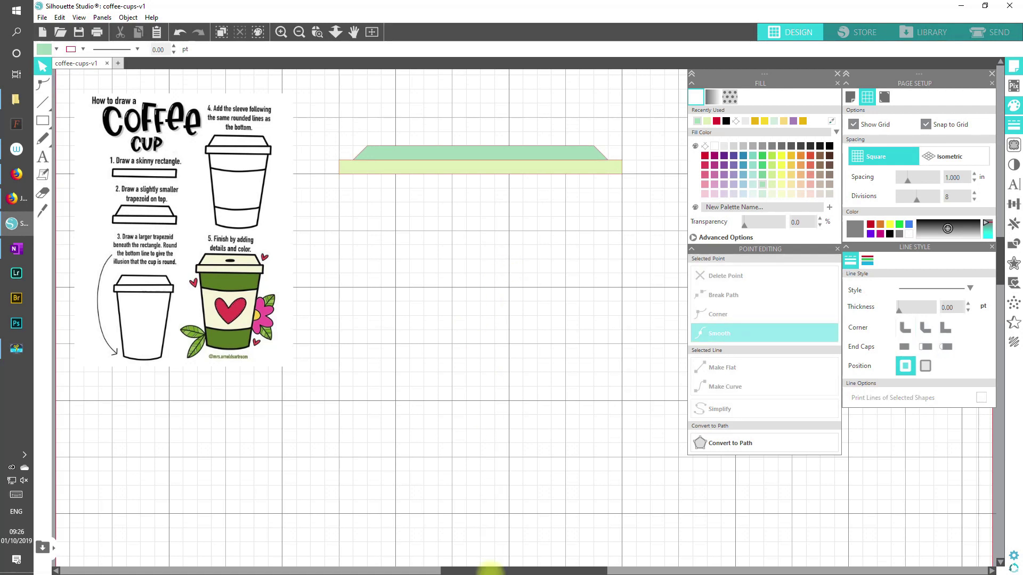
click(494, 152)
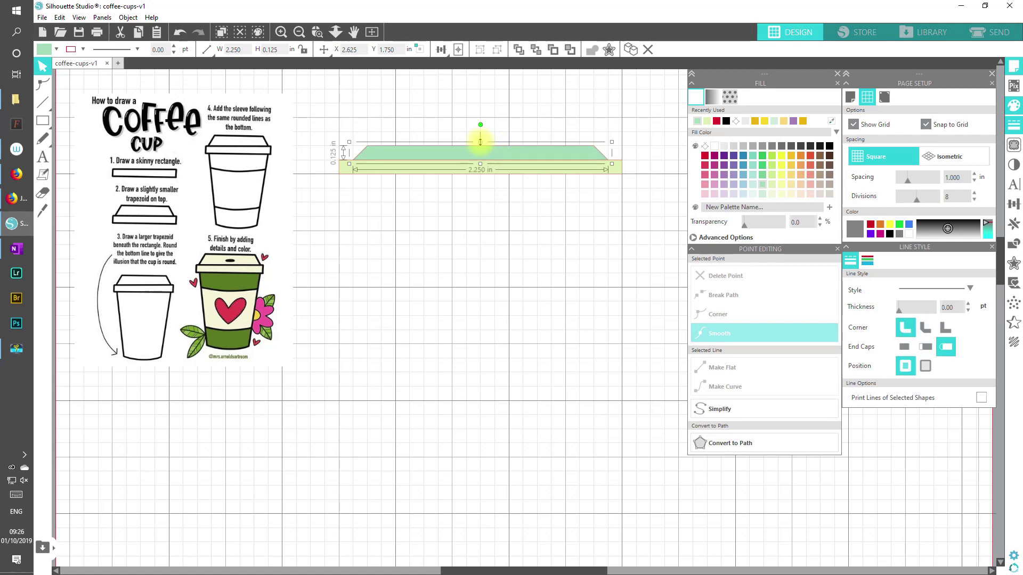
mouse_move(480, 142)
mouse_down()
mouse_move(480, 128)
mouse_move(479, 143)
mouse_up()
click(479, 228)
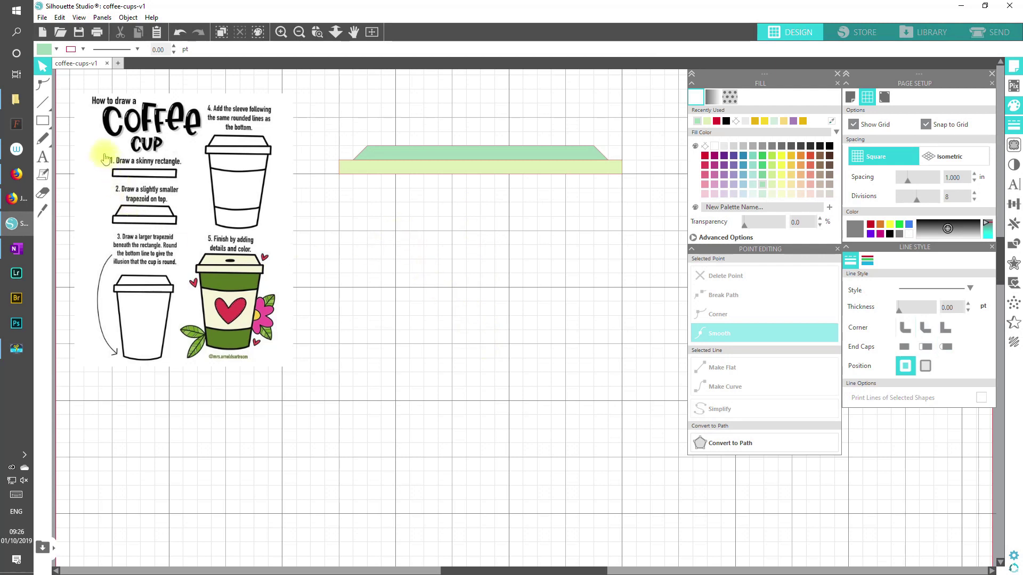
Draw a bright green rectangle about 2.25 in wide and 2.75 in high, centered directly beneath the lid rim.
click(60, 123)
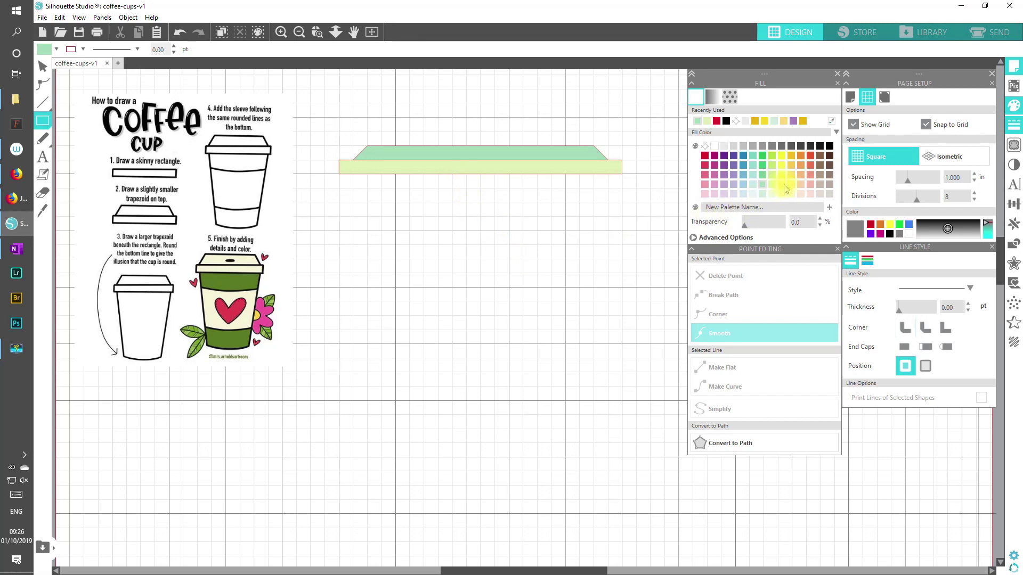
click(763, 166)
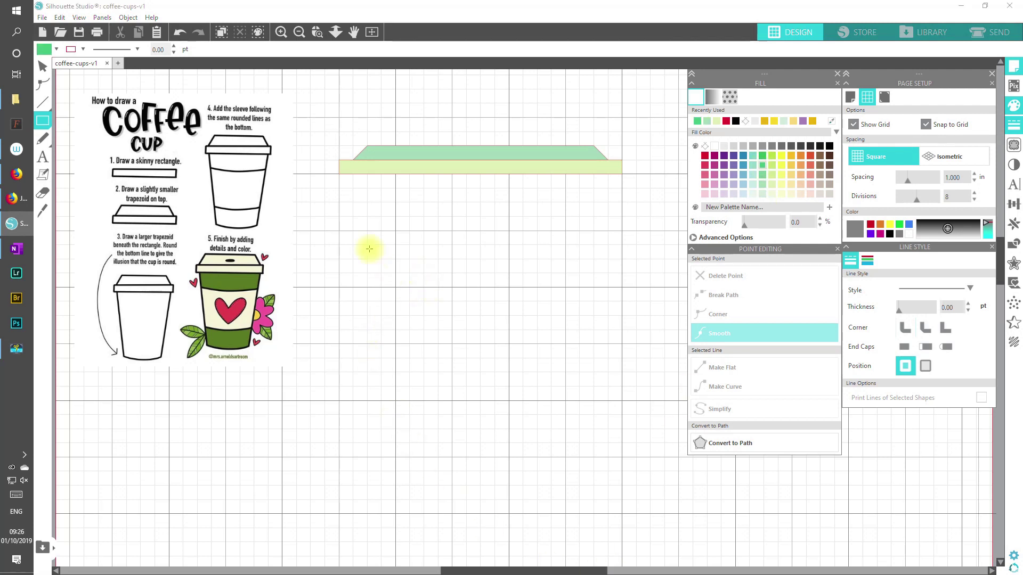
drag(352, 174, 606, 493)
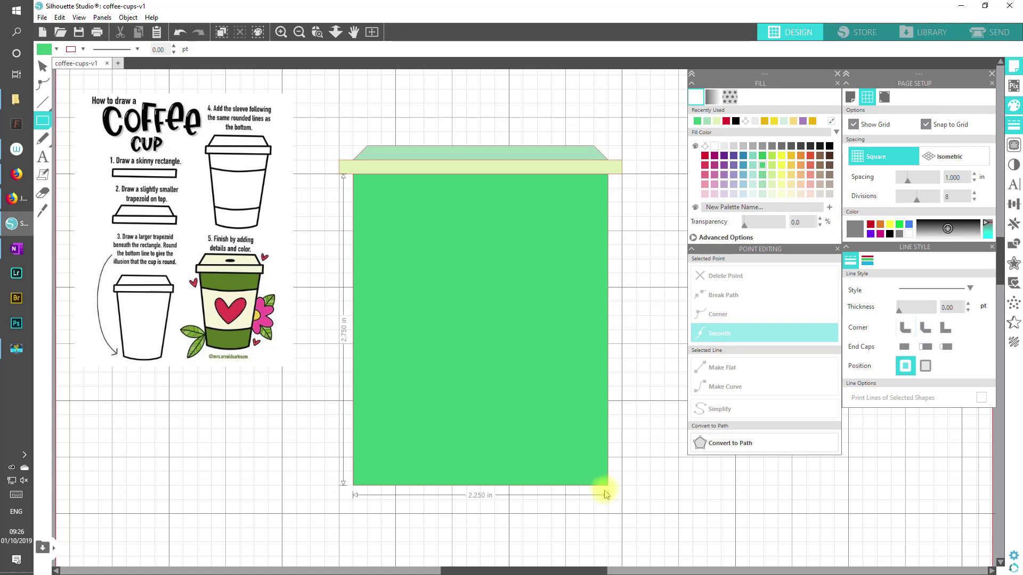
drag(606, 495, 606, 494)
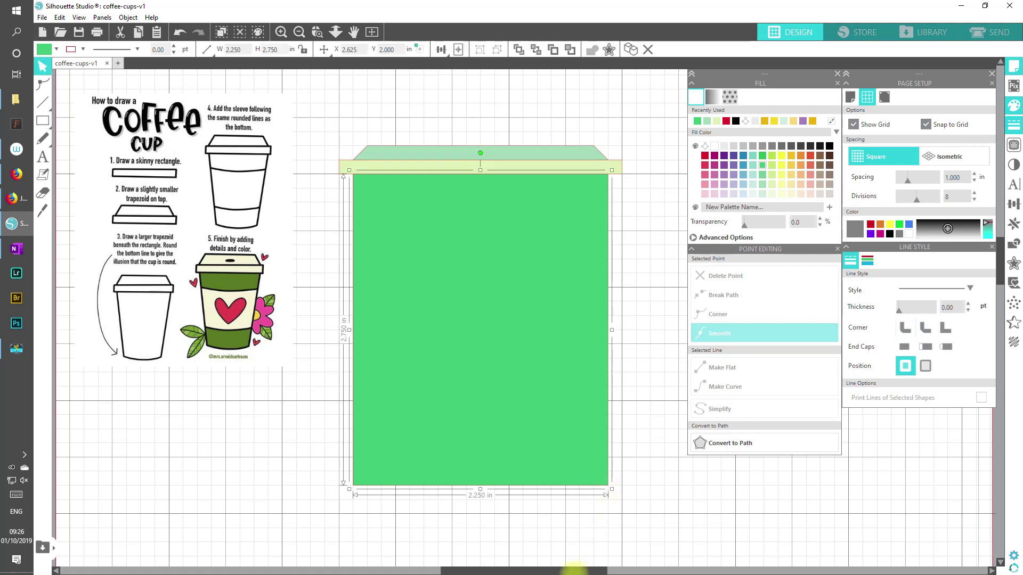
Convert the bottom edge of the green cup body into a curve and shorten its handles to form a shallow downward arc.
double_click(499, 445)
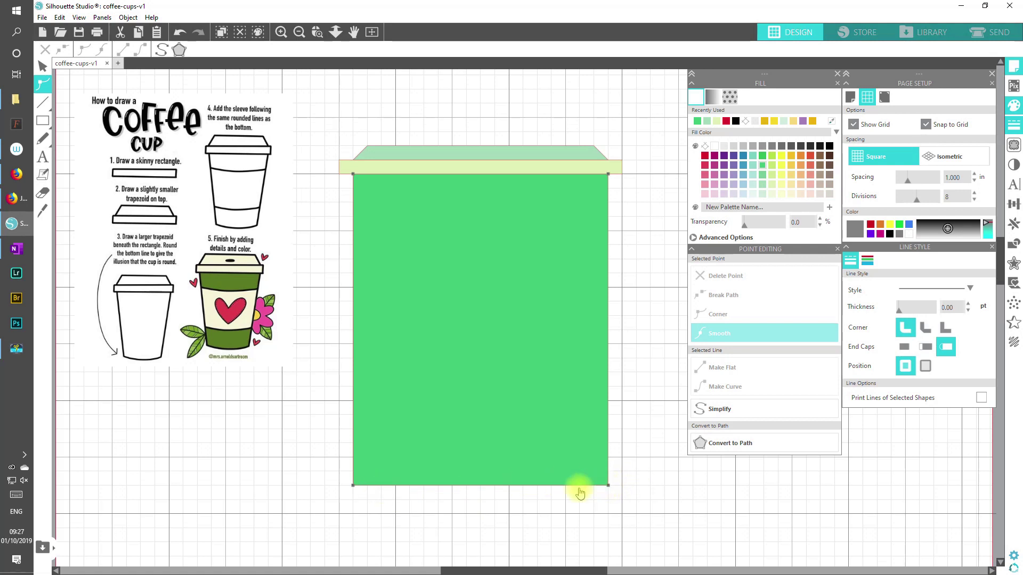
click(353, 485)
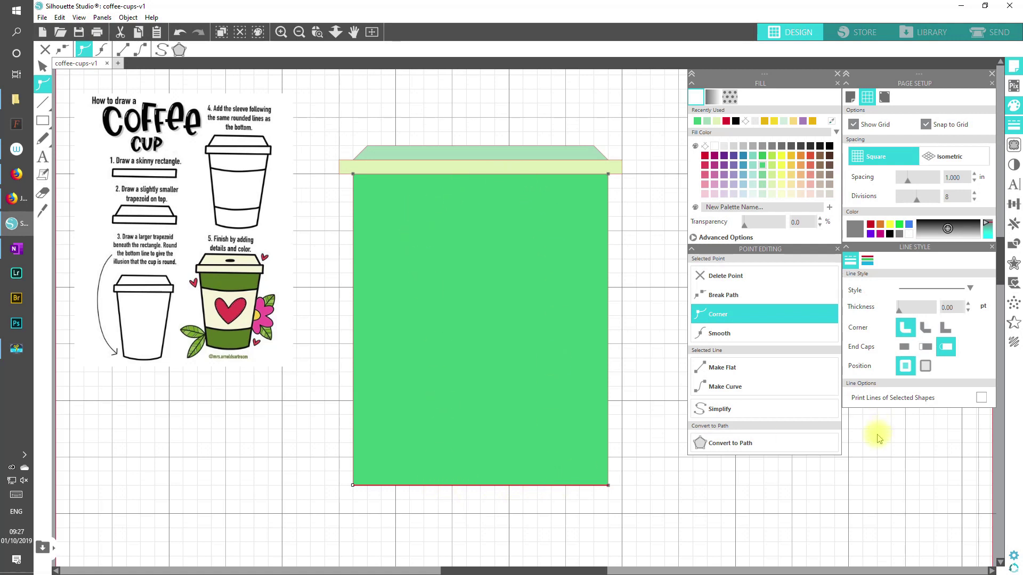
click(730, 389)
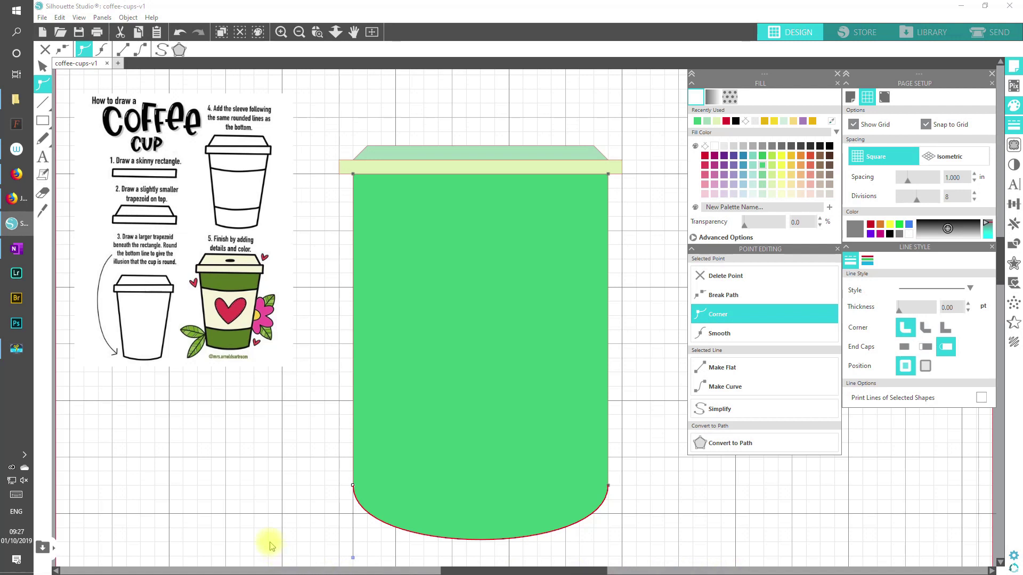
drag(355, 561, 358, 506)
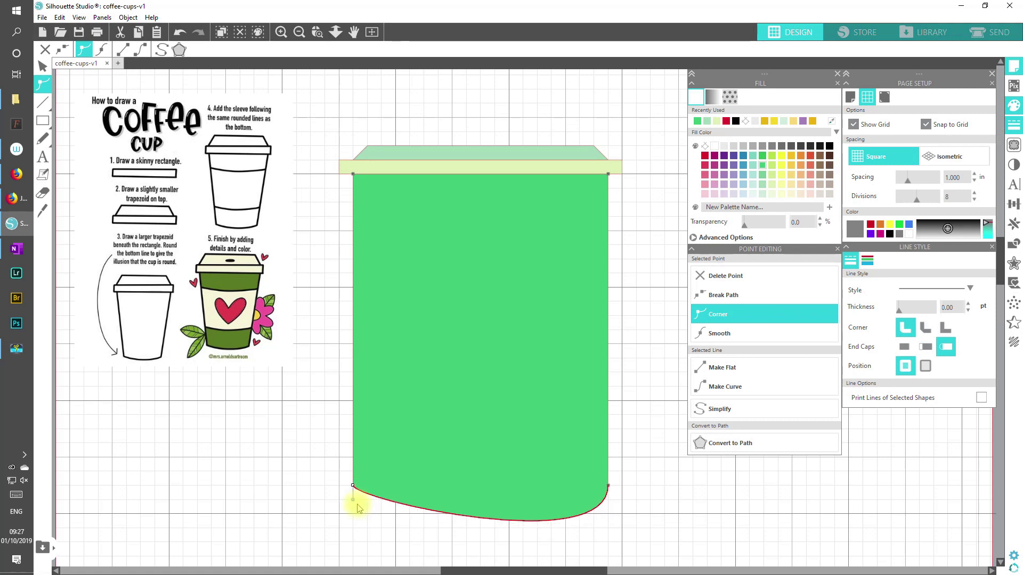
click(610, 486)
drag(610, 559, 597, 511)
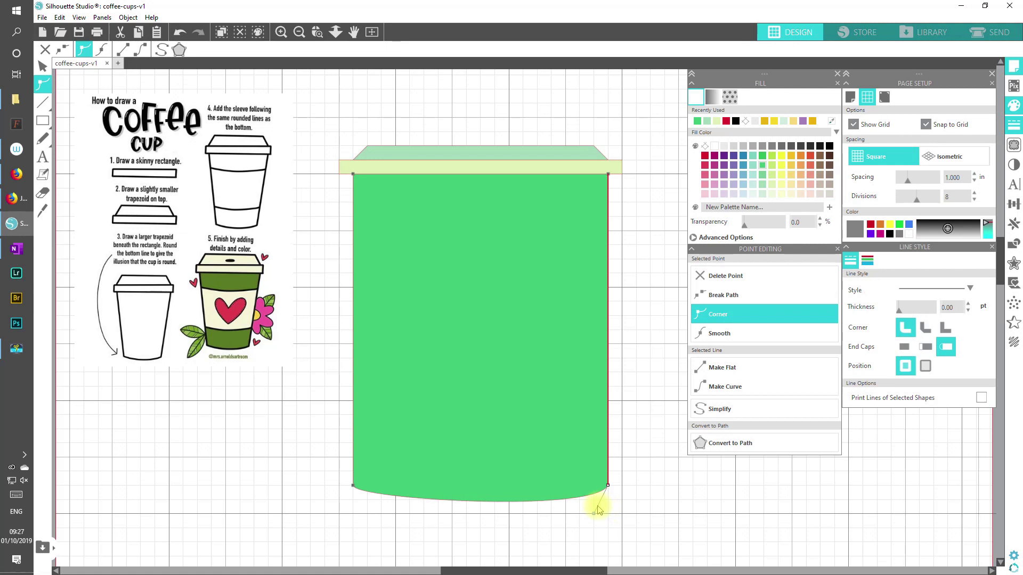
Fine-tune the curve handles at both bottom corners of the cup body so the rounded base is evenly balanced.
click(352, 487)
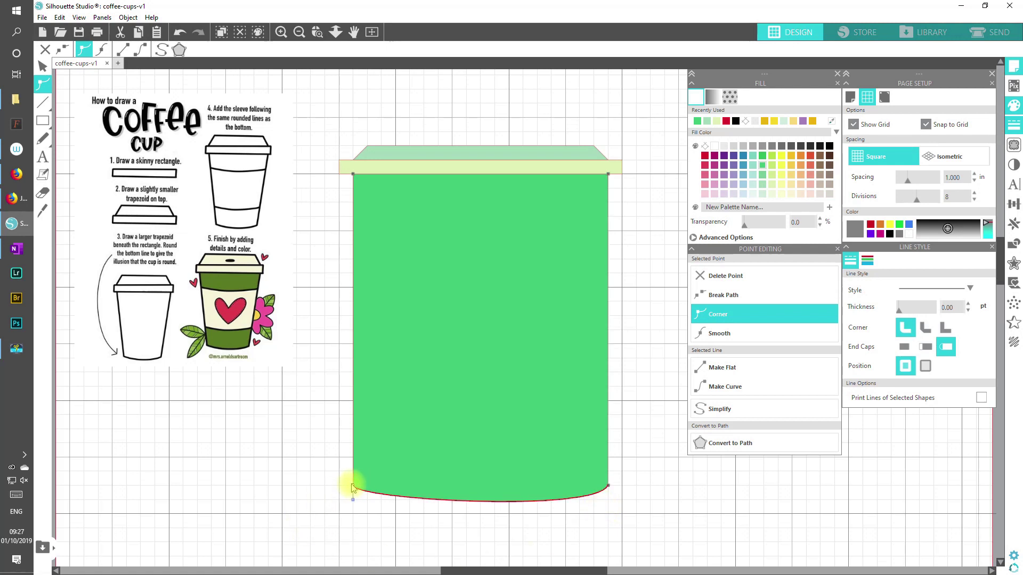
drag(353, 500, 377, 511)
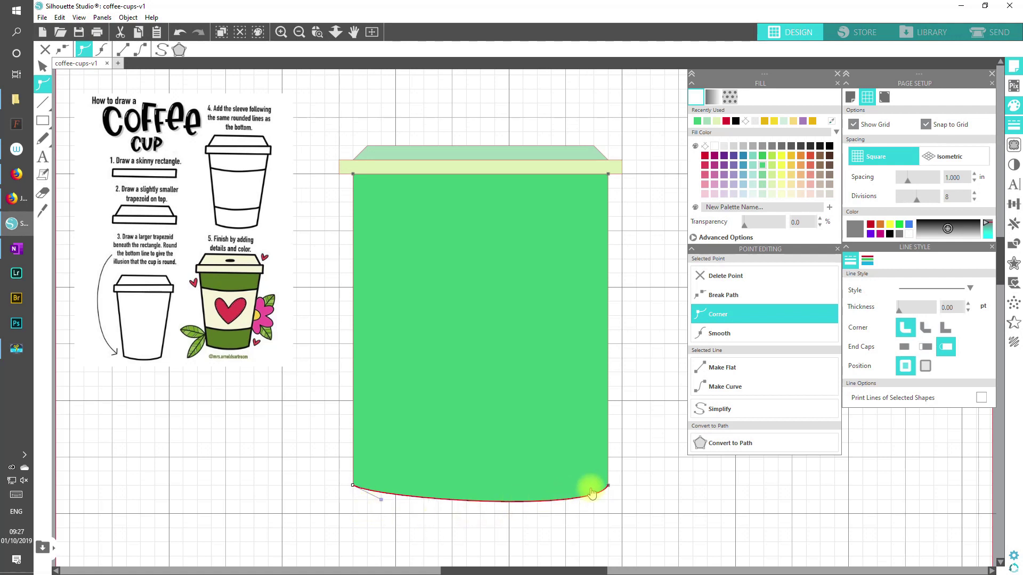
click(607, 485)
mouse_move(597, 512)
mouse_down()
mouse_move(598, 495)
mouse_move(595, 511)
mouse_up()
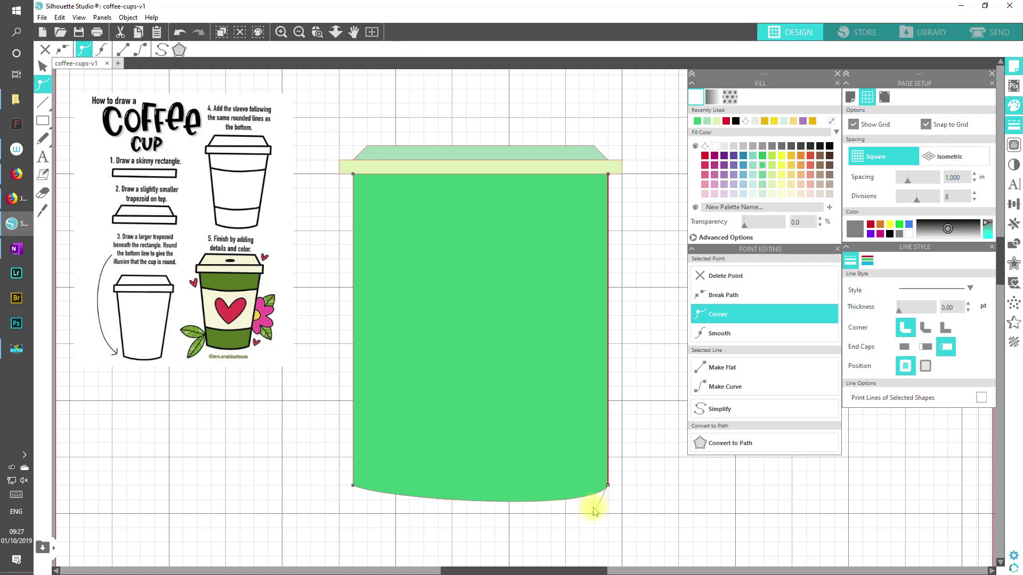
click(353, 485)
drag(382, 505, 382, 515)
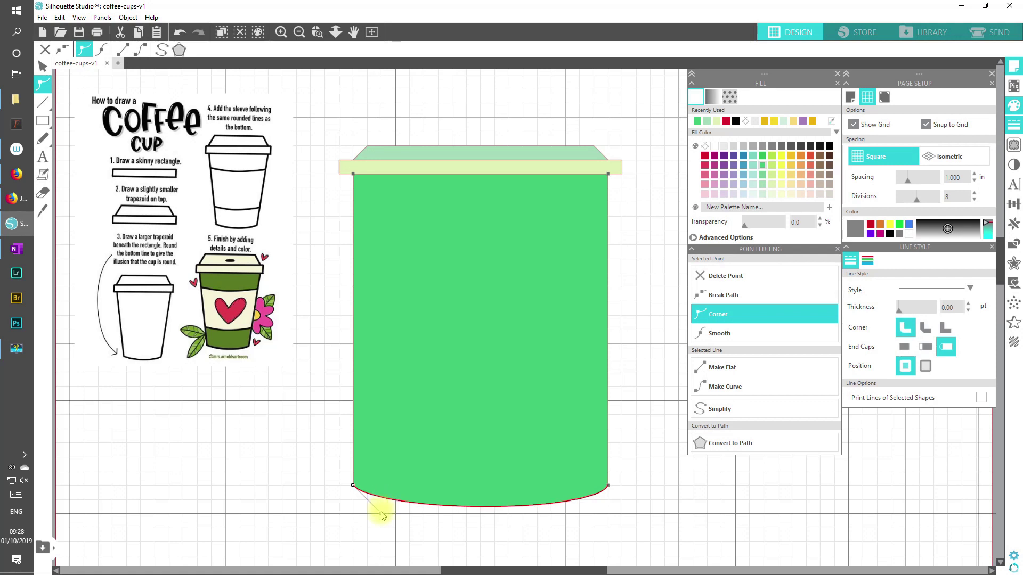
click(647, 516)
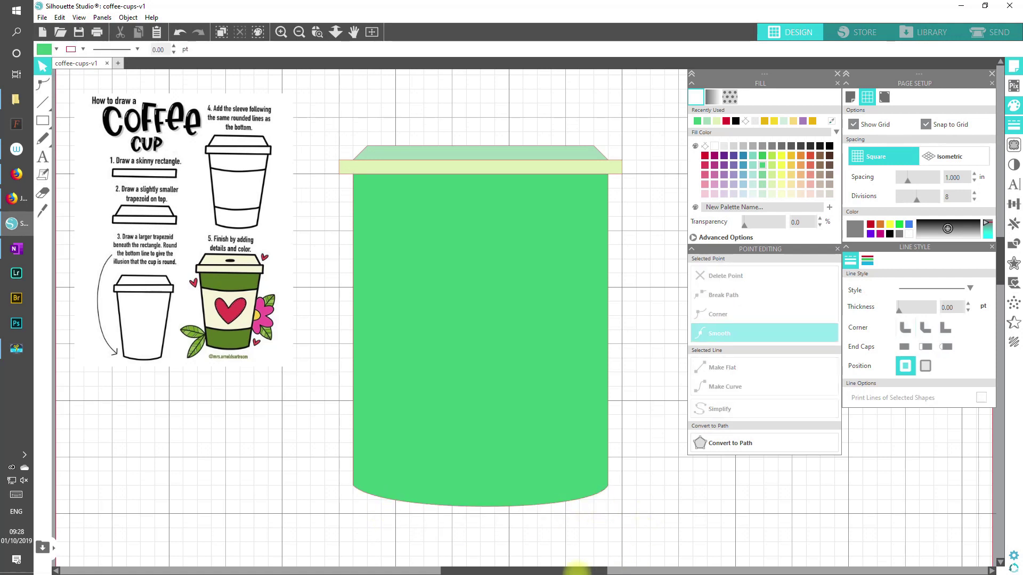
Taper the cup body by moving both bottom corner points inward by one grid division each.
double_click(485, 446)
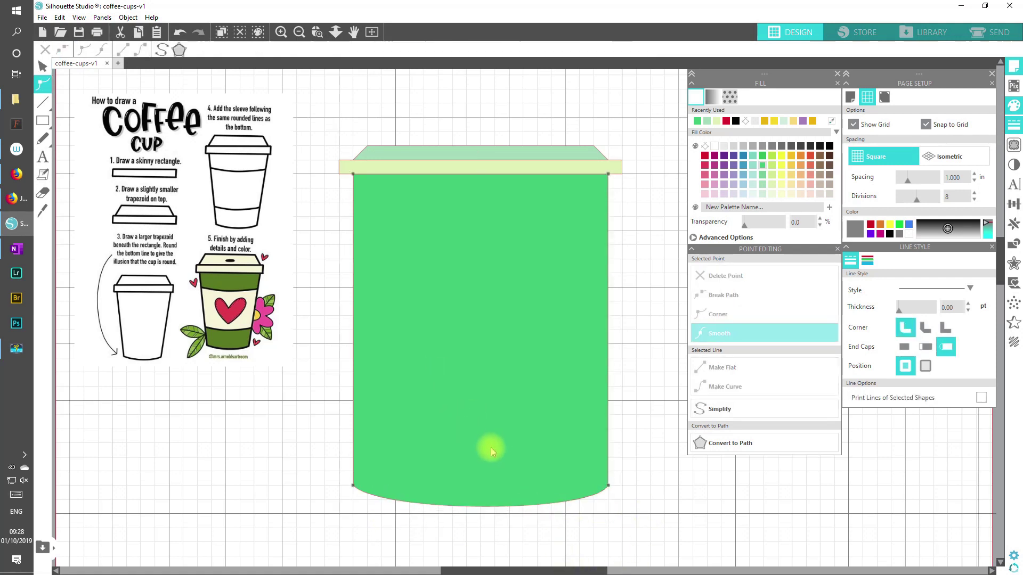
click(608, 485)
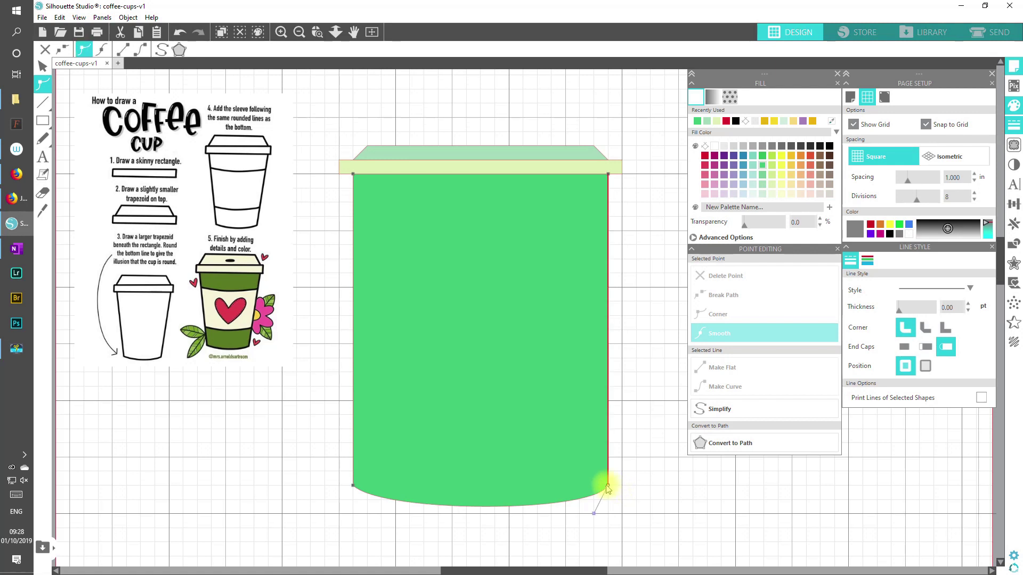
drag(608, 486, 596, 486)
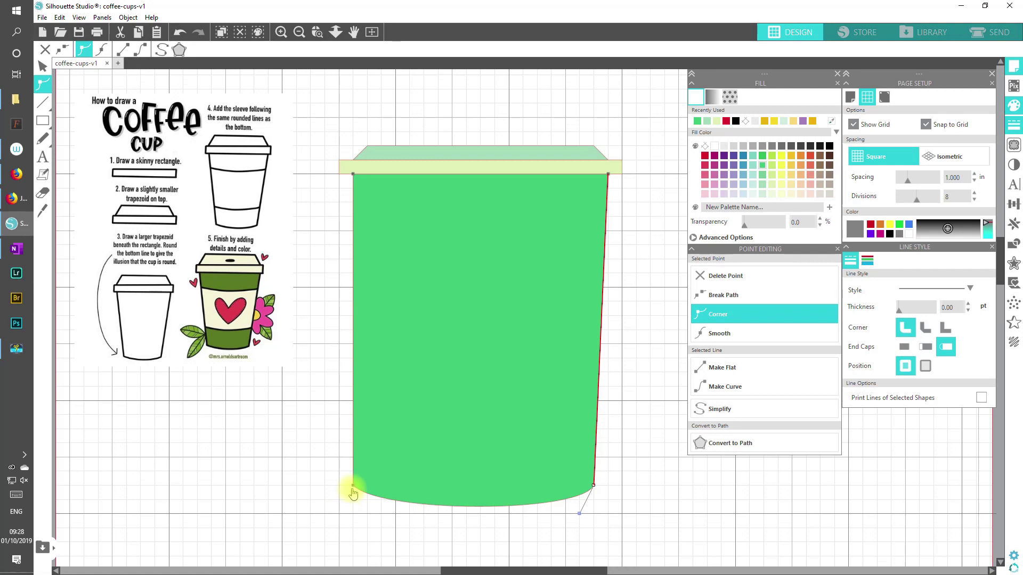
drag(355, 487, 367, 487)
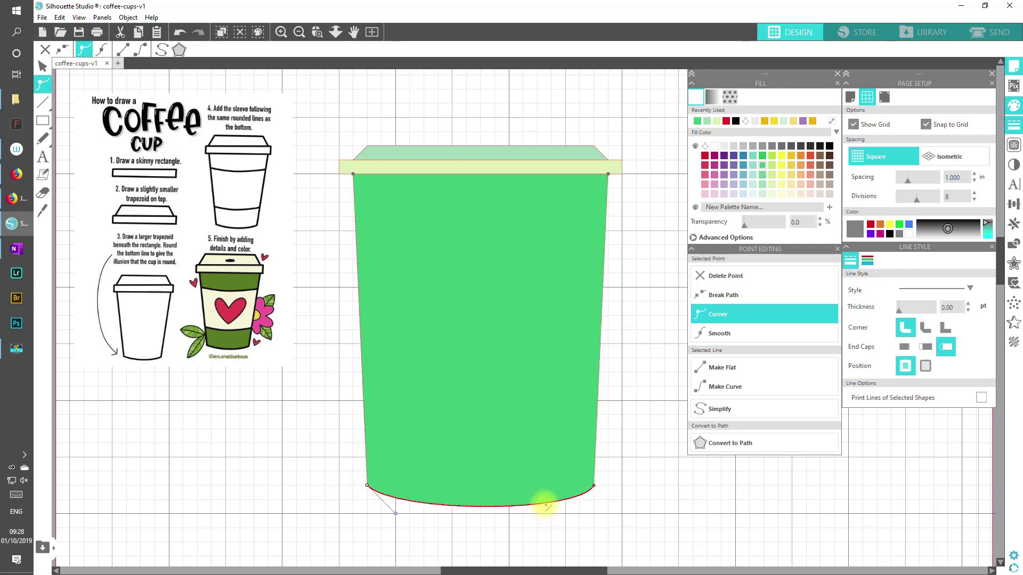
click(565, 525)
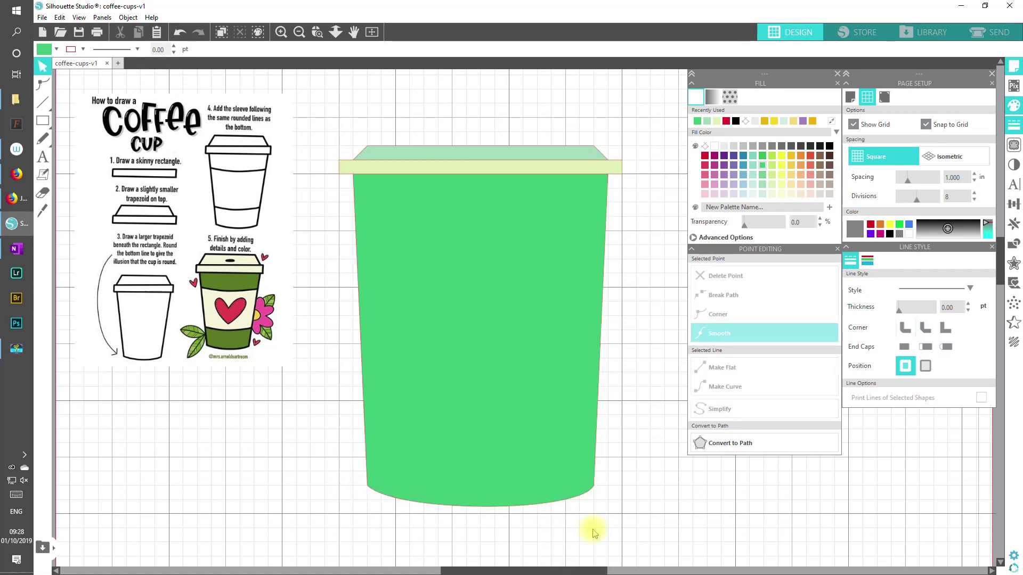
Stretch the mint lid upward and the pale yellow-green rim downward so that each is 0.25 in high.
click(483, 151)
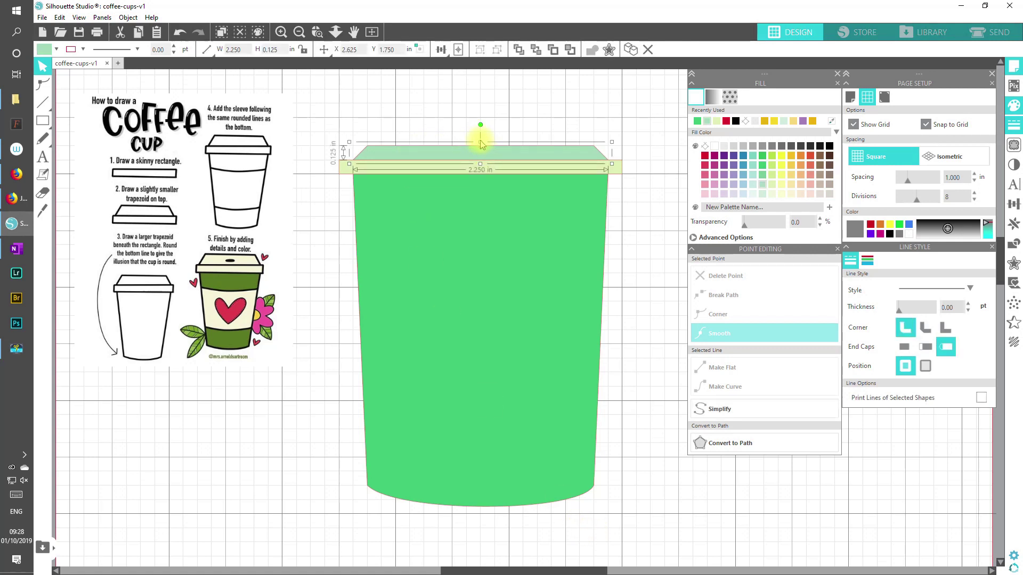
drag(481, 140, 481, 127)
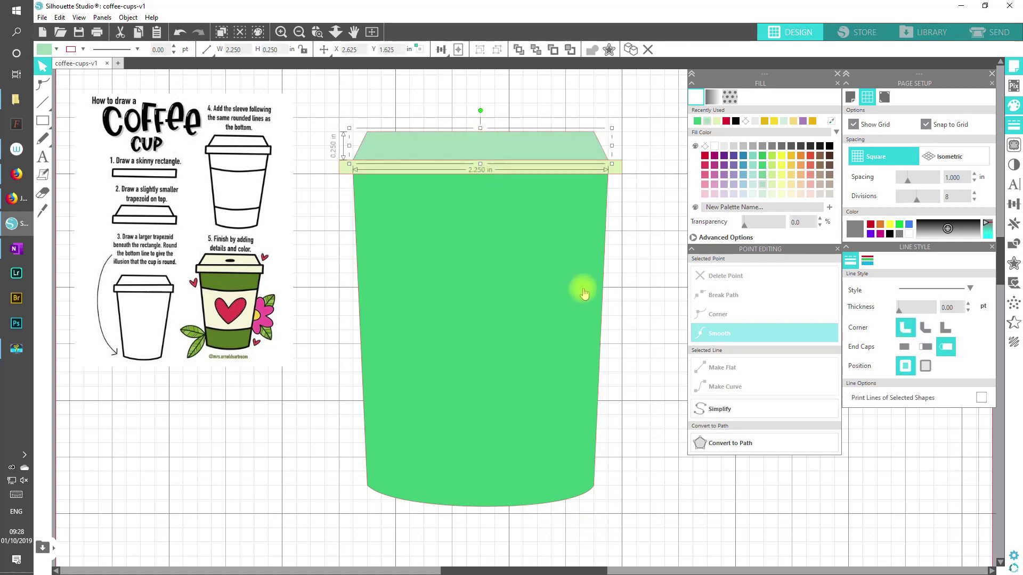
click(609, 309)
click(446, 166)
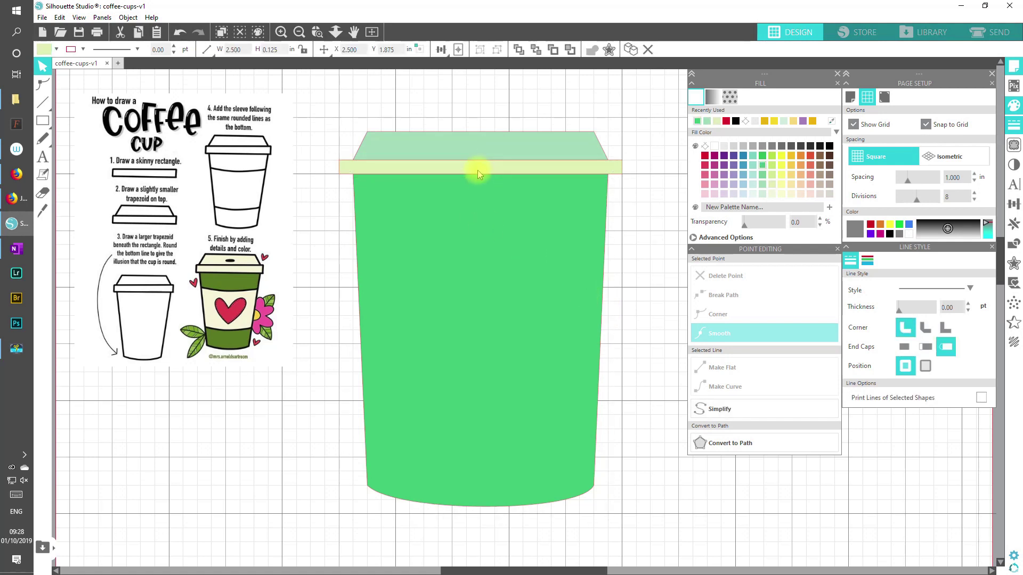
drag(481, 178, 481, 186)
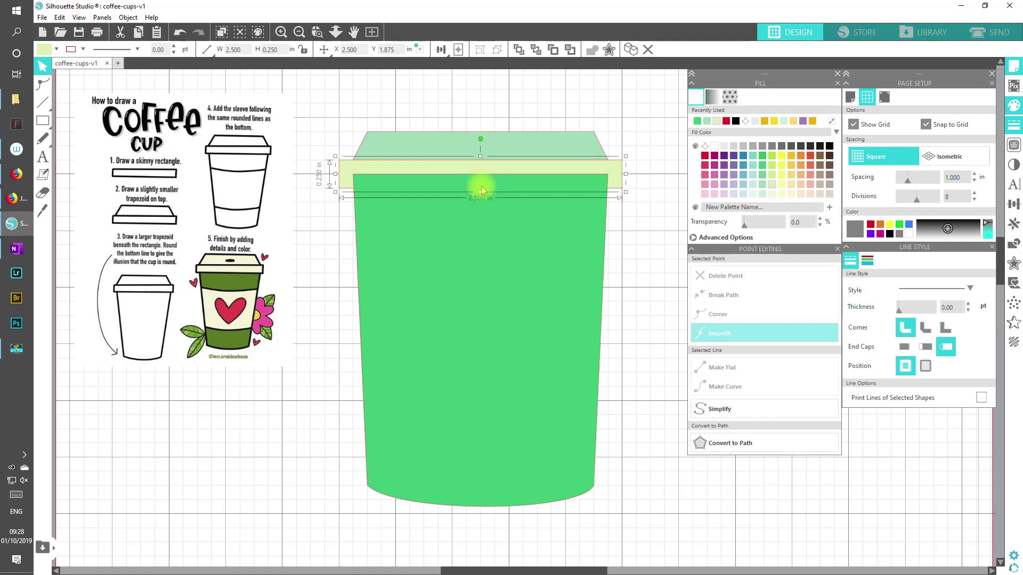
Send the green cup body behind the lid rim.
click(496, 234)
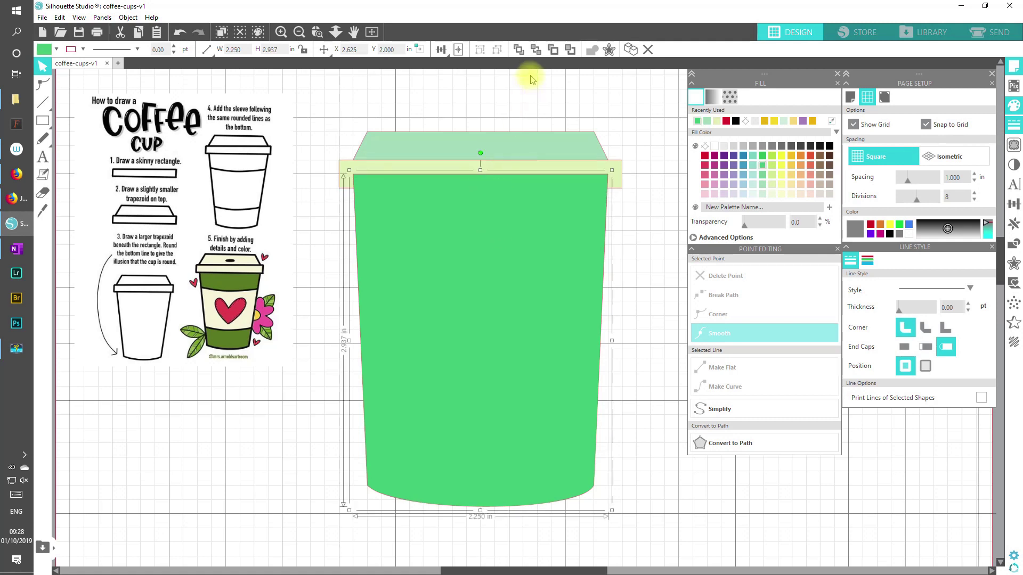
click(544, 50)
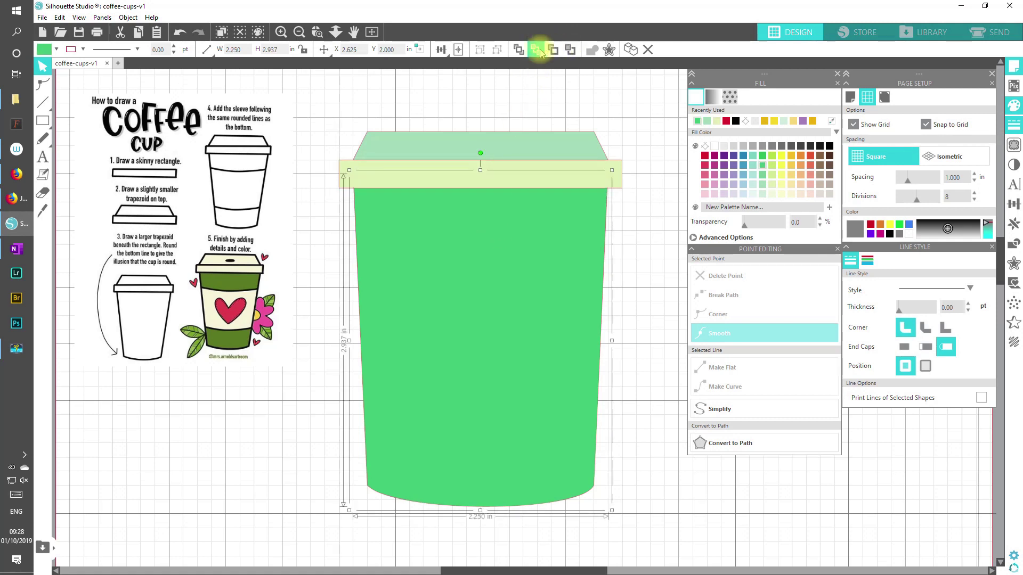
click(642, 357)
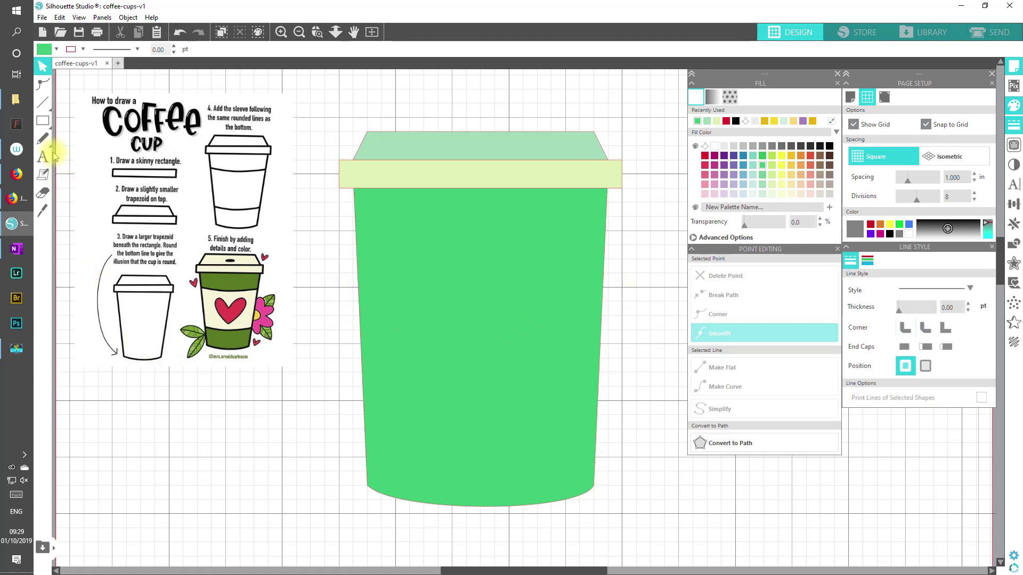
Duplicate the green cup body and fill the copy with light gray.
mouse_move(42, 122)
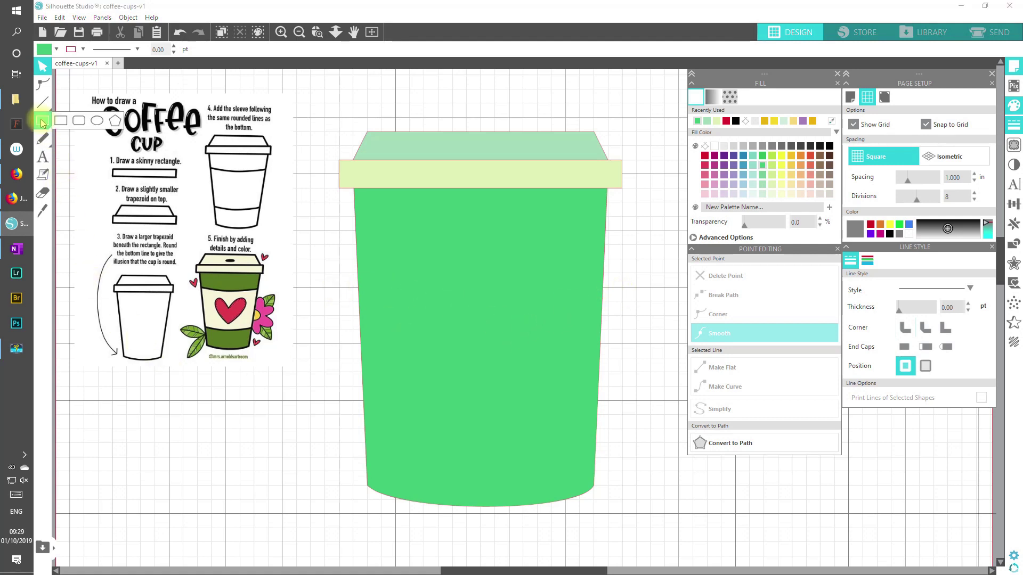
click(480, 360)
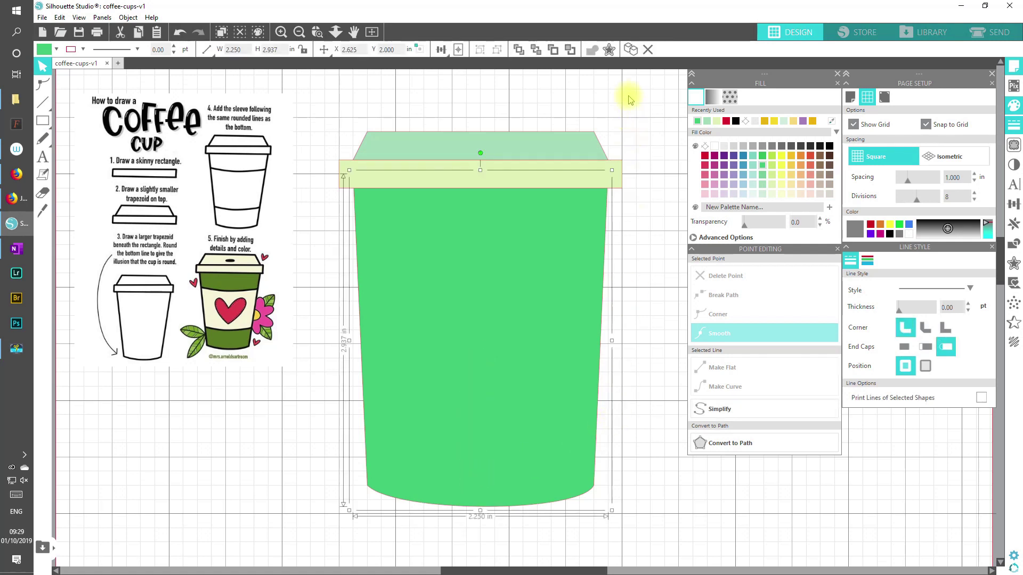
click(631, 49)
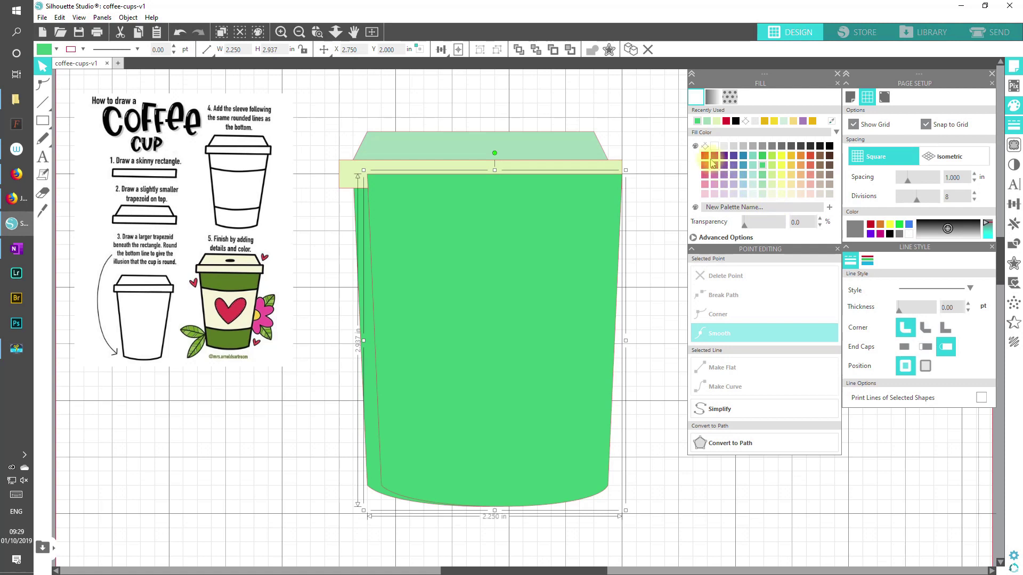
click(724, 147)
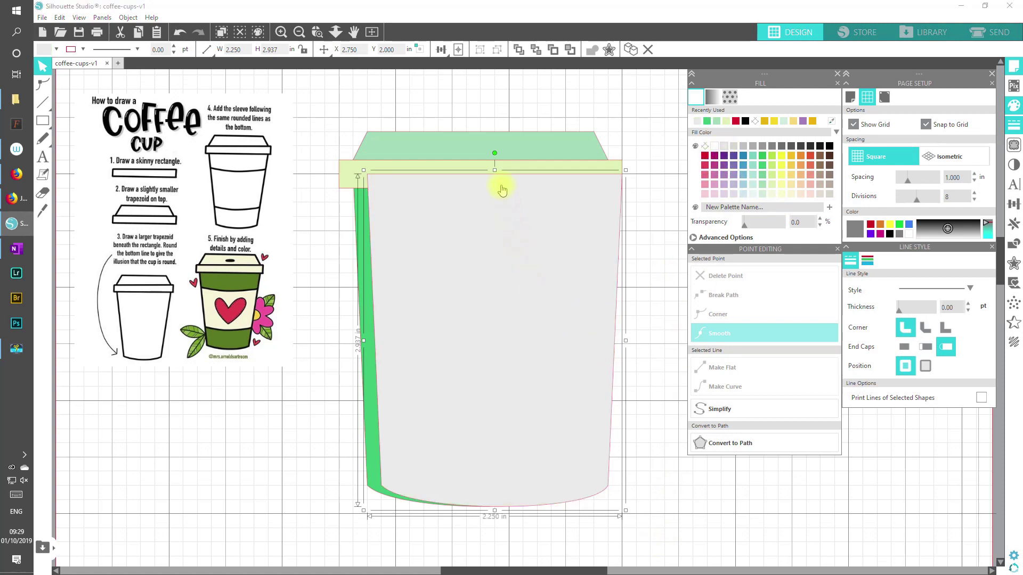
Resize the gray copy into a sleeve 2.5 in wide and 1.5 in high, centered across the middle of the cup.
drag(494, 172, 486, 304)
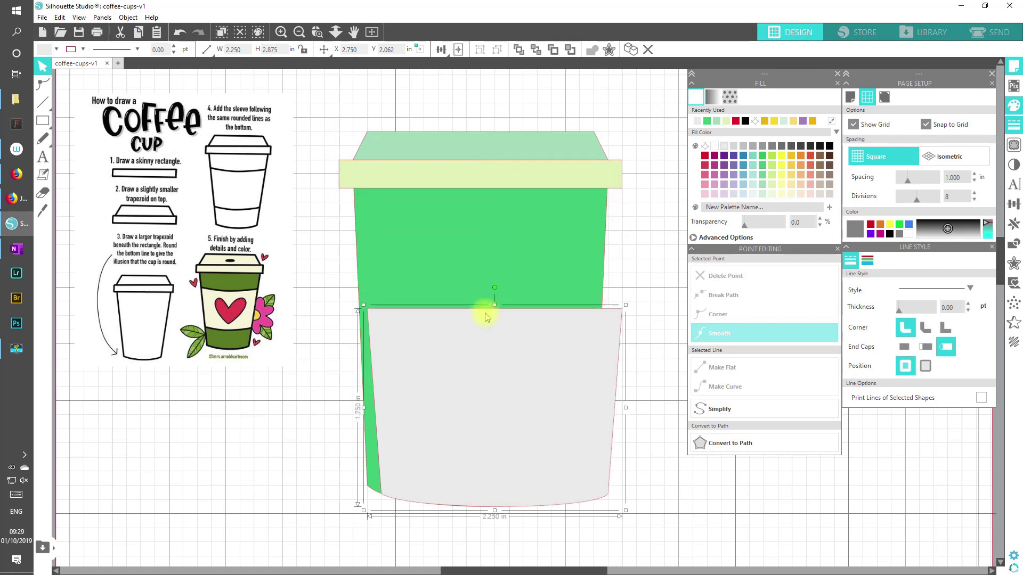
drag(485, 419, 491, 381)
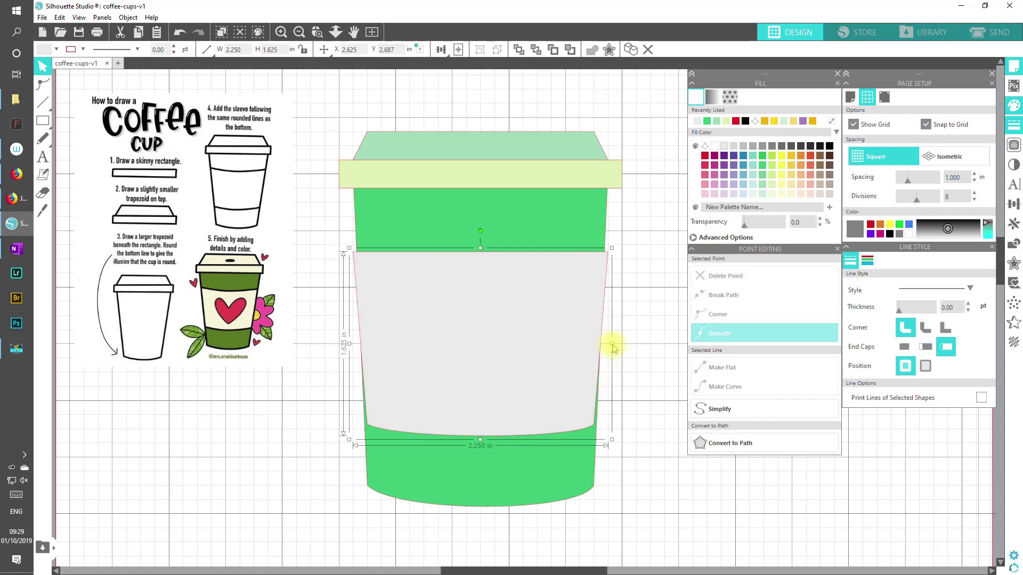
drag(618, 348, 623, 345)
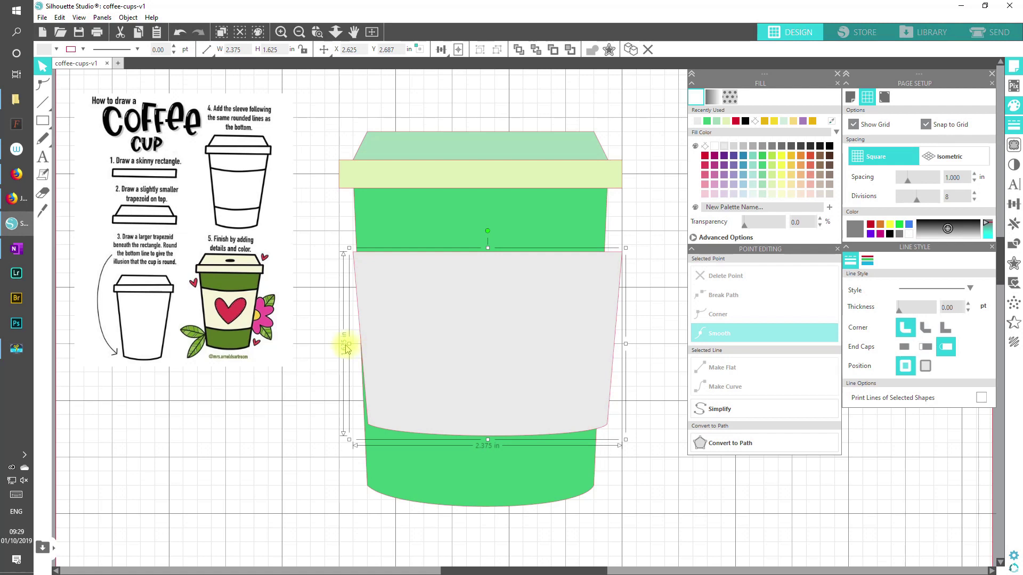
drag(345, 345, 345, 345)
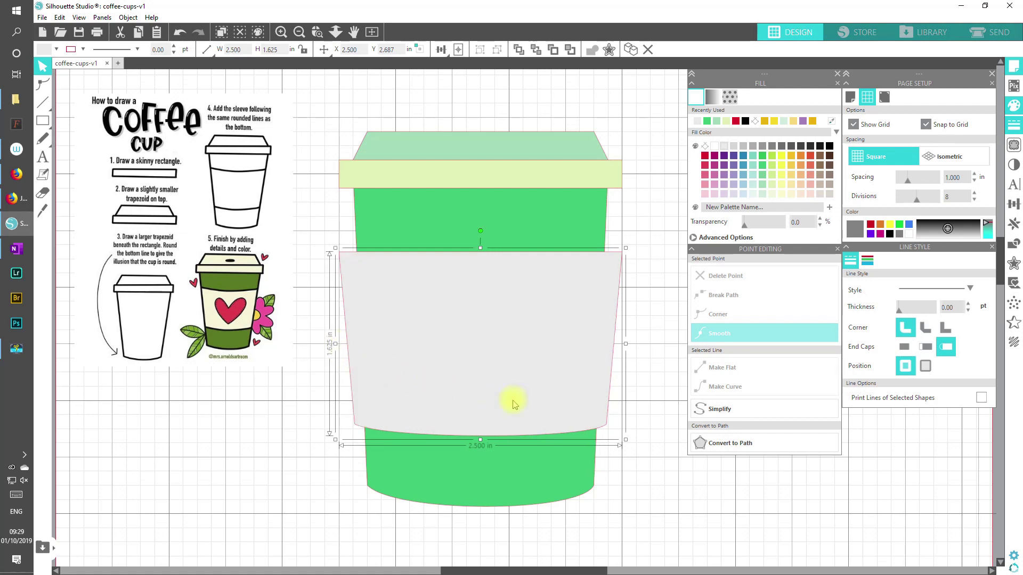
mouse_move(514, 405)
mouse_down()
mouse_move(506, 393)
mouse_move(509, 401)
mouse_up()
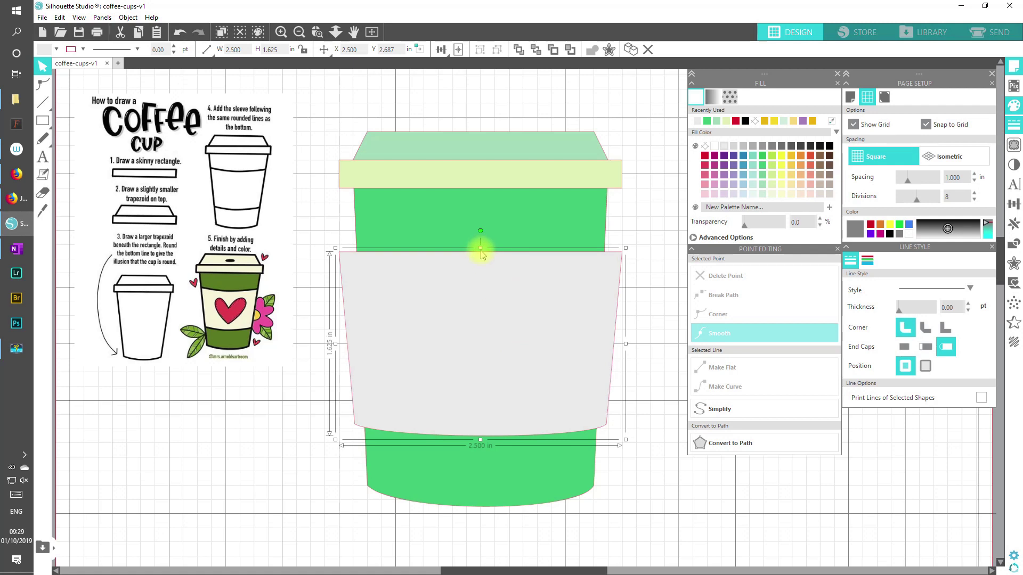
drag(480, 252, 481, 262)
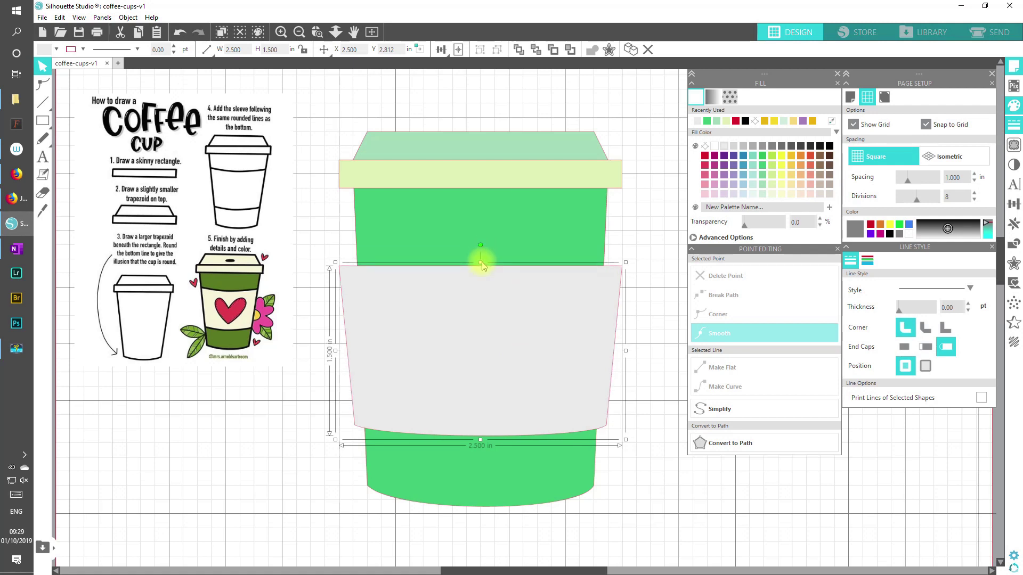
Edit the gray sleeve's points, turn off Snap to Grid, and raise both upper corners slightly to the same level.
double_click(500, 373)
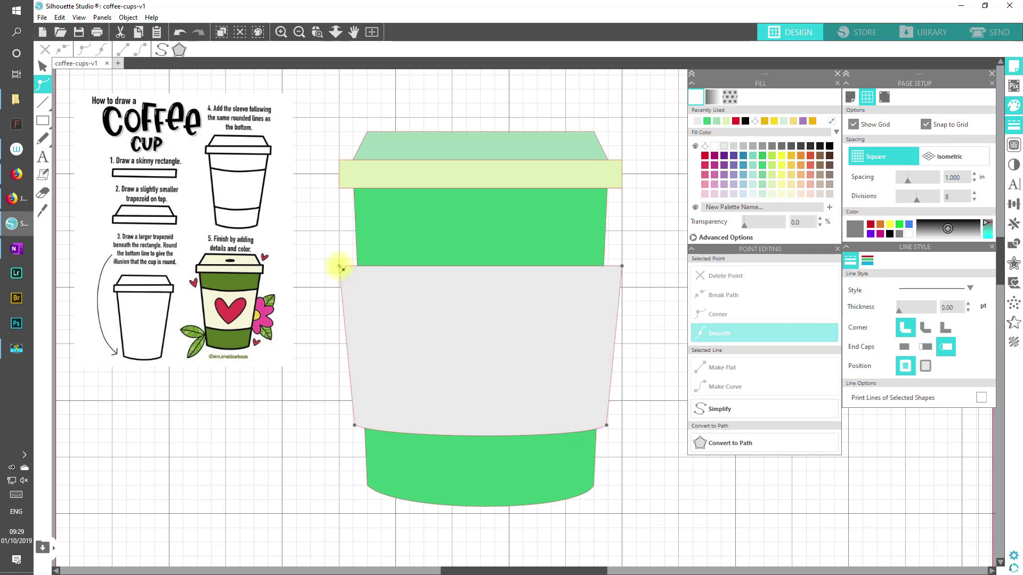
drag(340, 268, 338, 266)
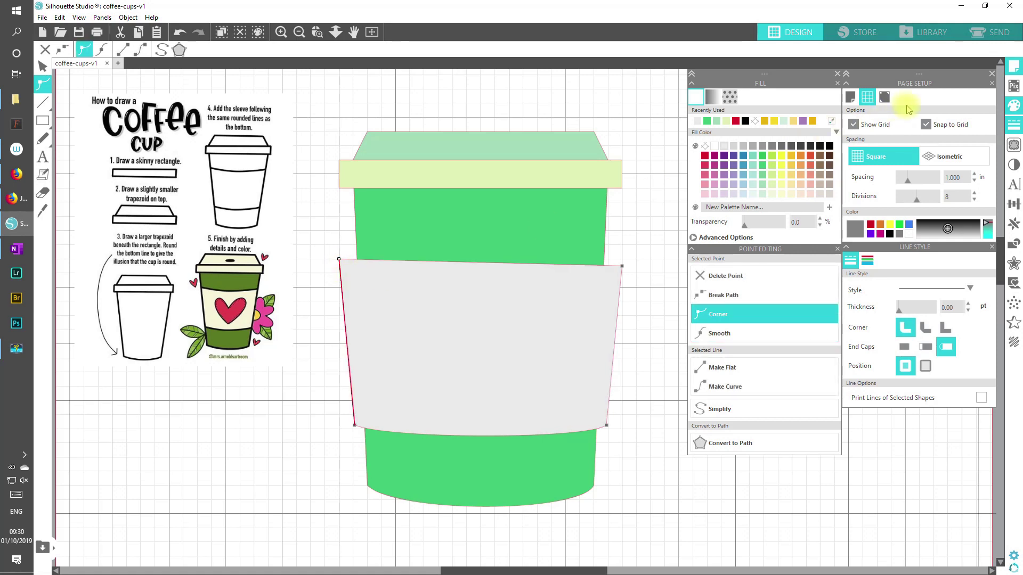
click(925, 124)
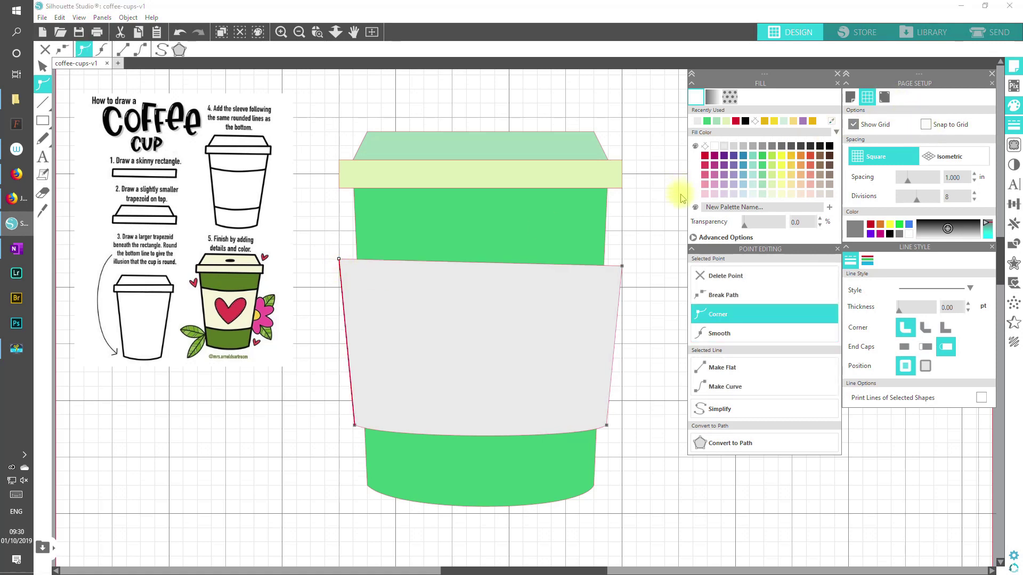
drag(622, 266, 623, 261)
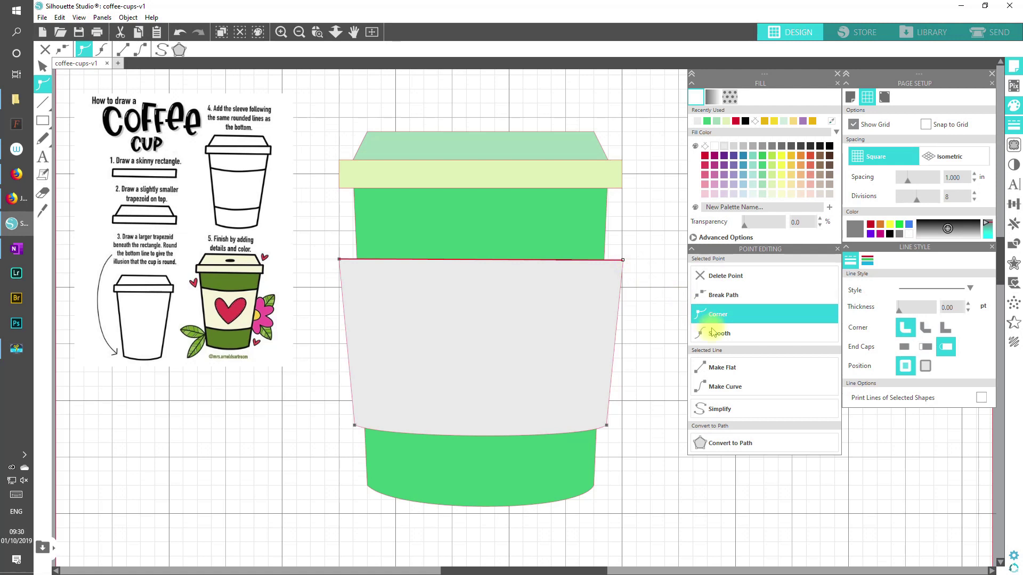
Turn the sleeve's straight upper edge into a curve and bend it downward to match the rounded lower edge.
click(723, 384)
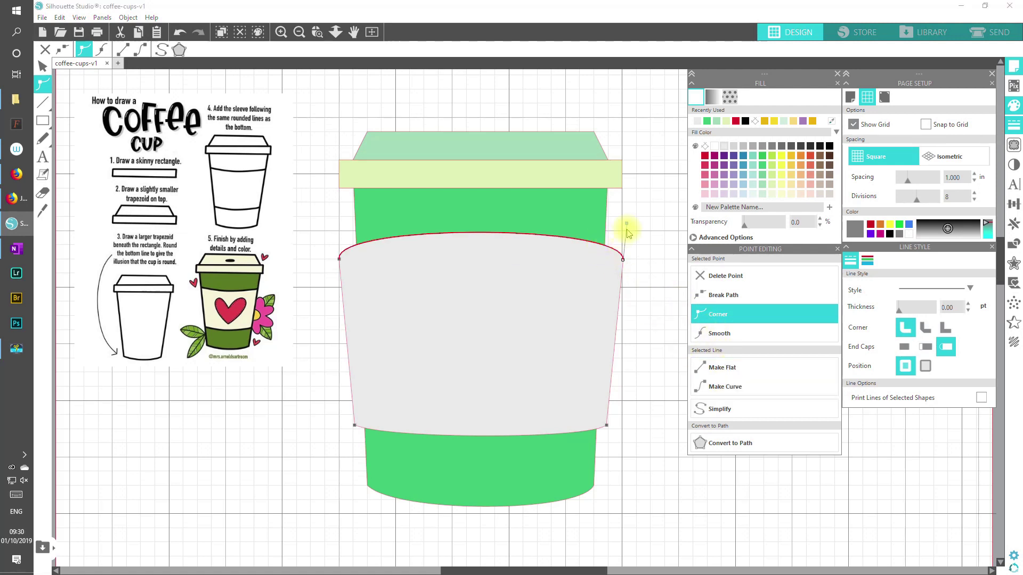
drag(629, 226, 612, 273)
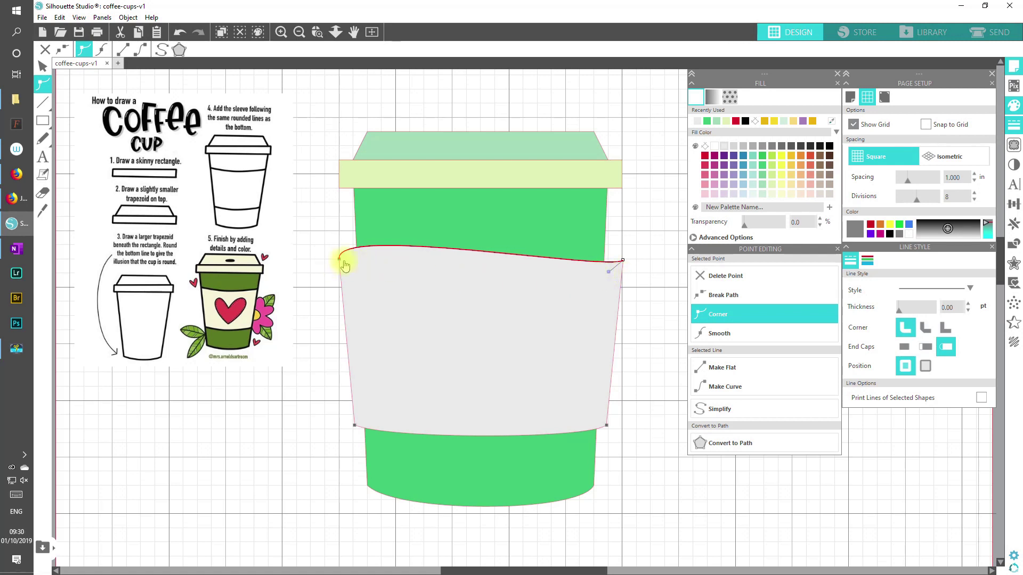
drag(341, 262, 355, 277)
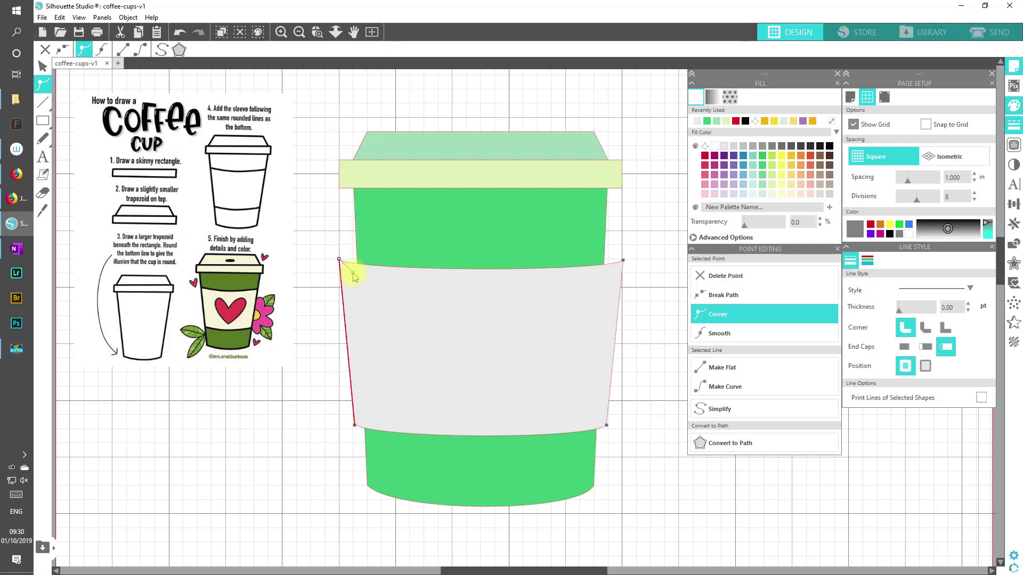
drag(354, 277, 365, 286)
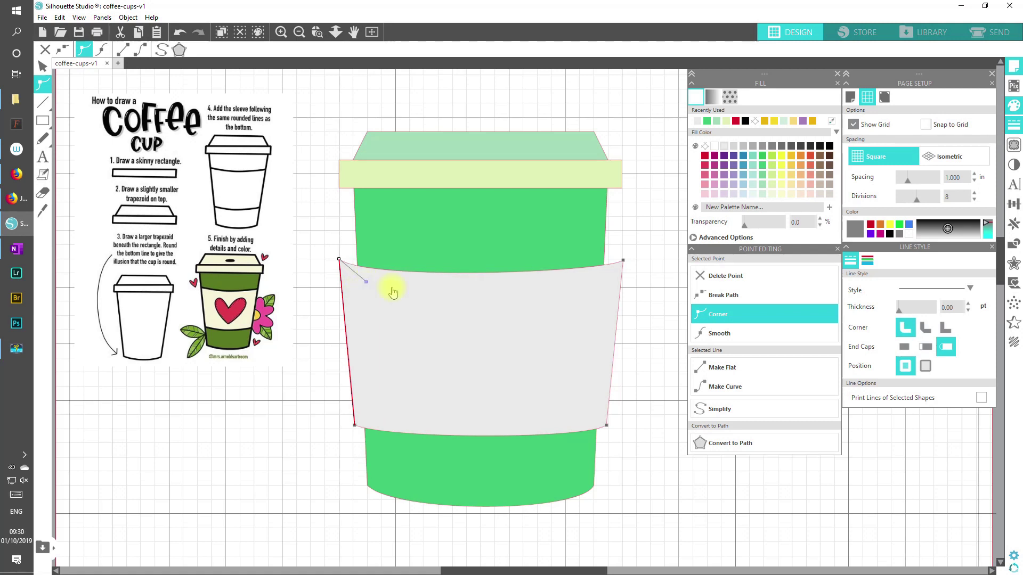
Move the sleeve's four corner points inward so its sides closely follow the tapered cup body.
drag(624, 263, 608, 260)
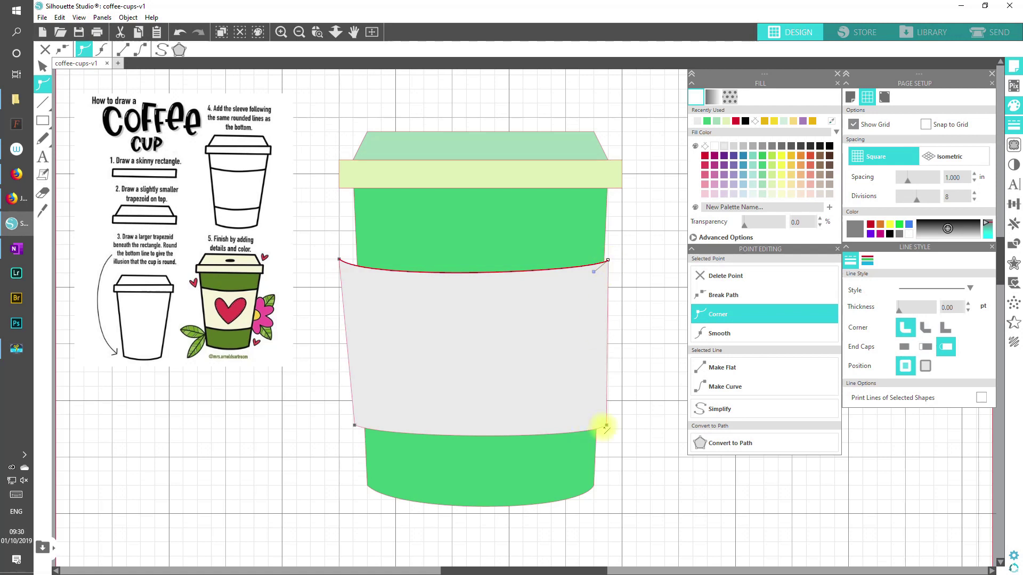
drag(607, 425, 601, 425)
drag(355, 427, 359, 425)
drag(341, 261, 352, 260)
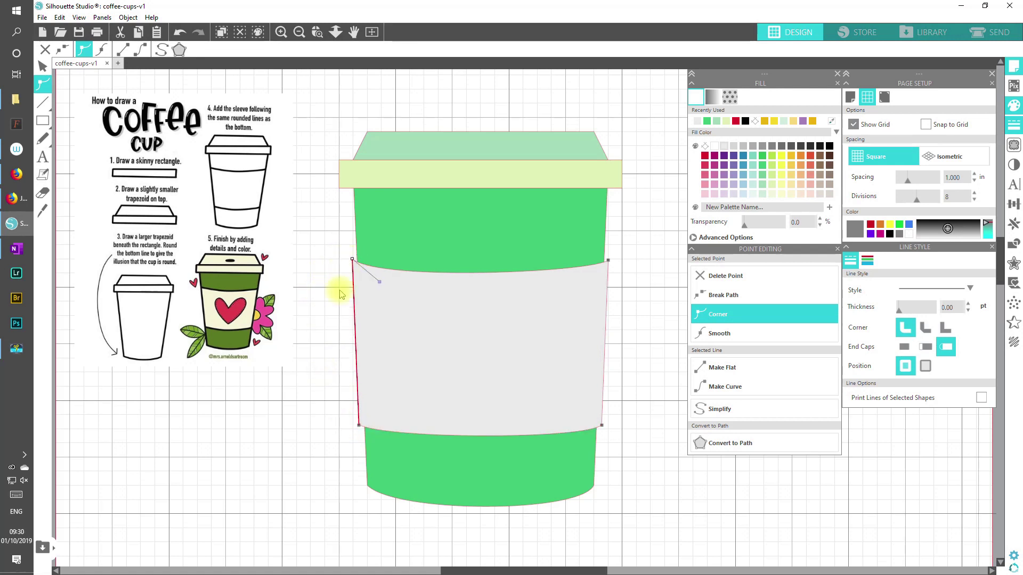
Deepen the downward curves of the sleeve's upper and lower edges, and finish editing its points.
drag(380, 284, 422, 290)
click(360, 426)
drag(392, 441, 441, 458)
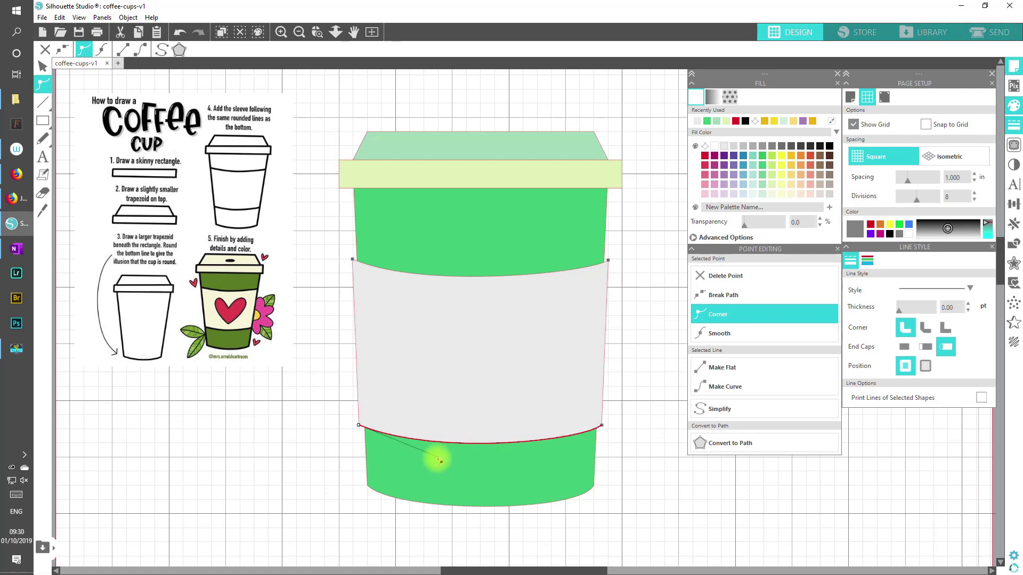
click(330, 482)
Draw a black ellipse with no line color, about 0.38 in wide and 0.12 in high, on the mint lid as the sip hole.
mouse_move(35, 121)
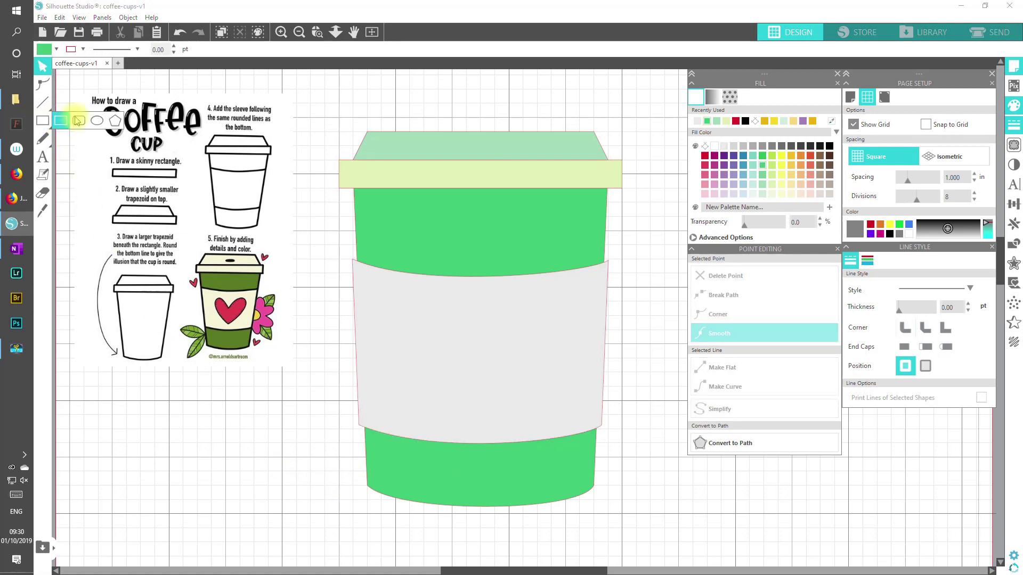
click(97, 121)
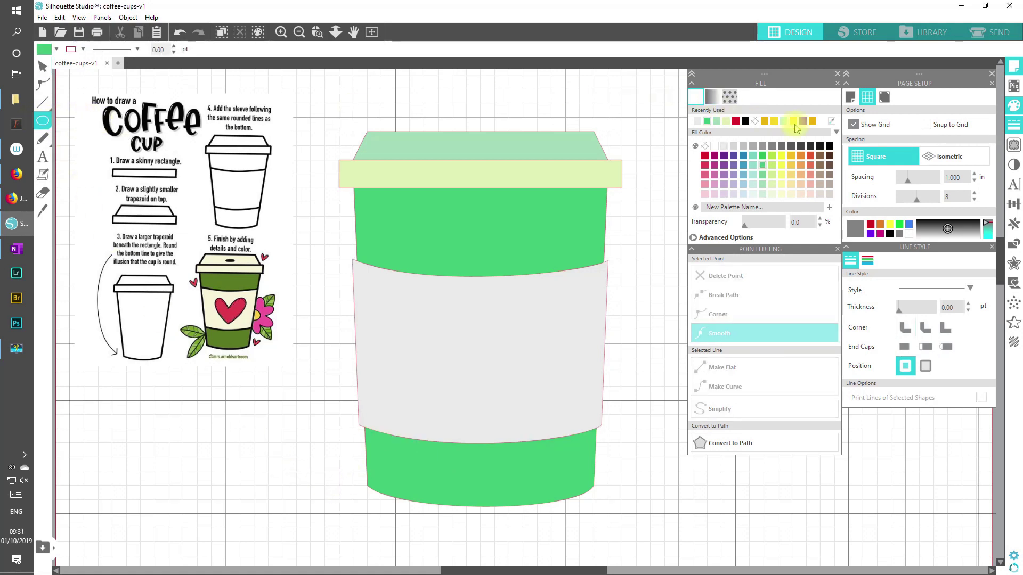
click(746, 121)
click(876, 264)
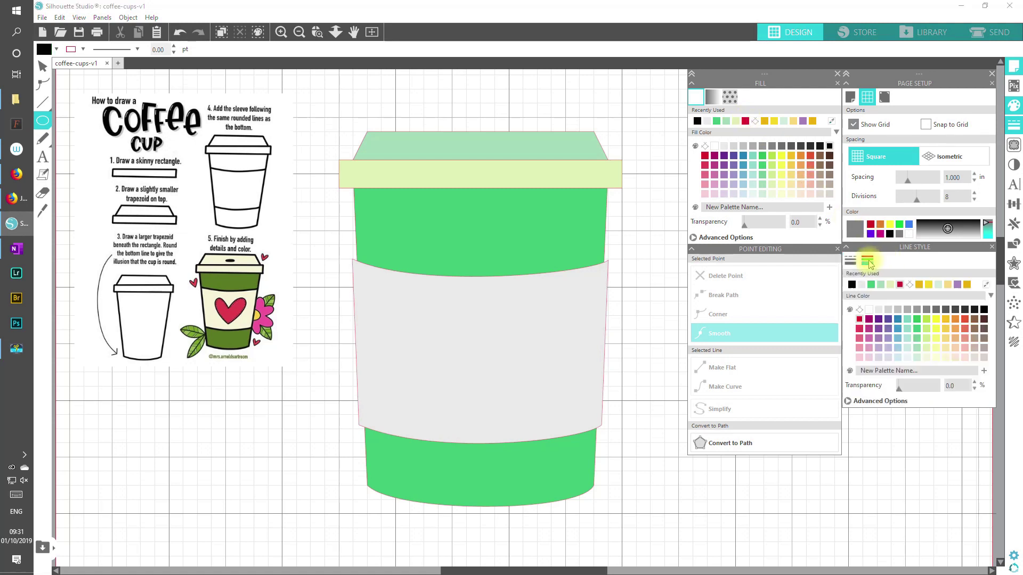
click(860, 310)
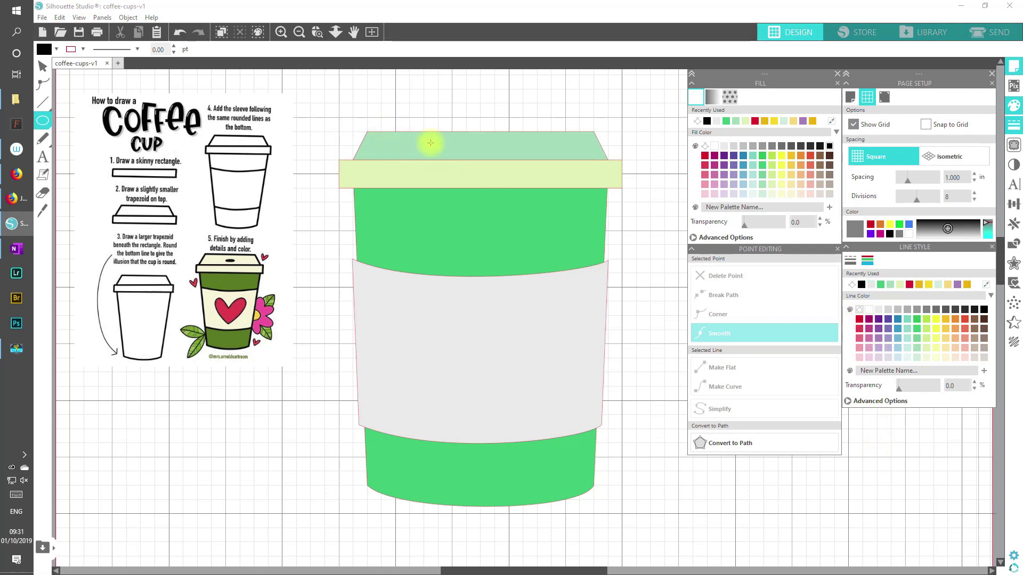
mouse_move(487, 152)
mouse_down()
mouse_move(502, 152)
mouse_move(477, 149)
mouse_up()
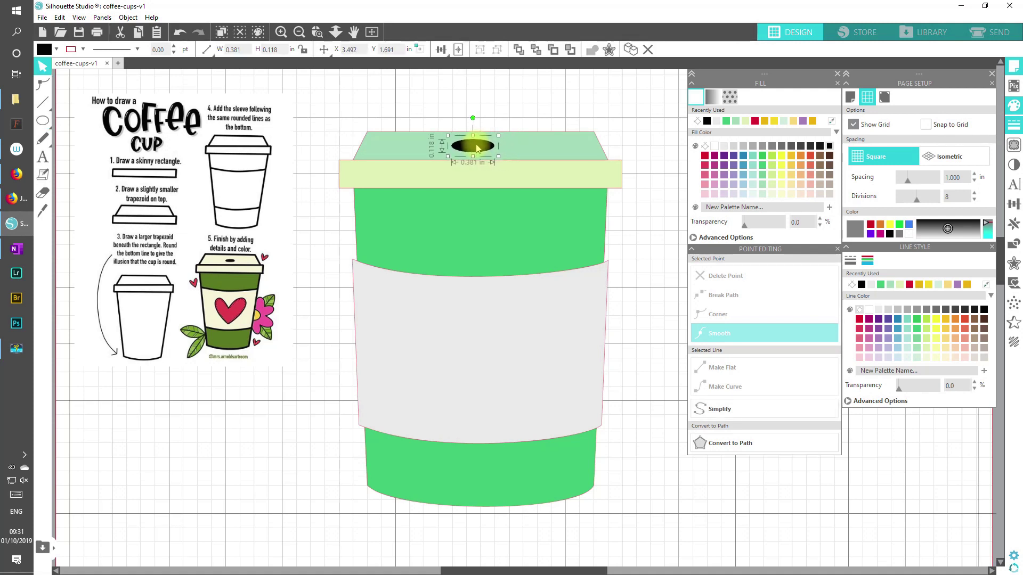
Center the black sip hole horizontally on the mint lid.
click(494, 153)
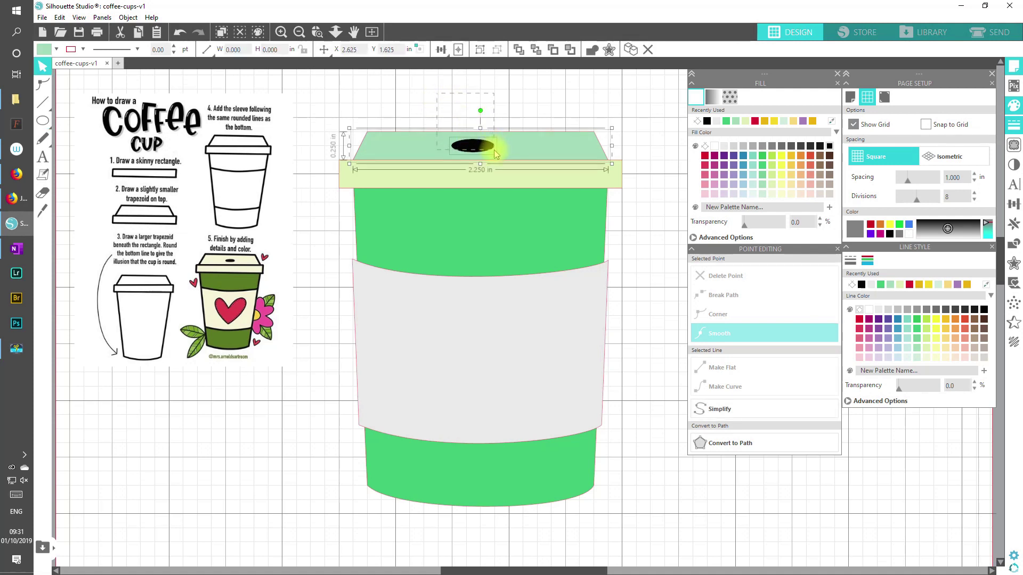
click(440, 49)
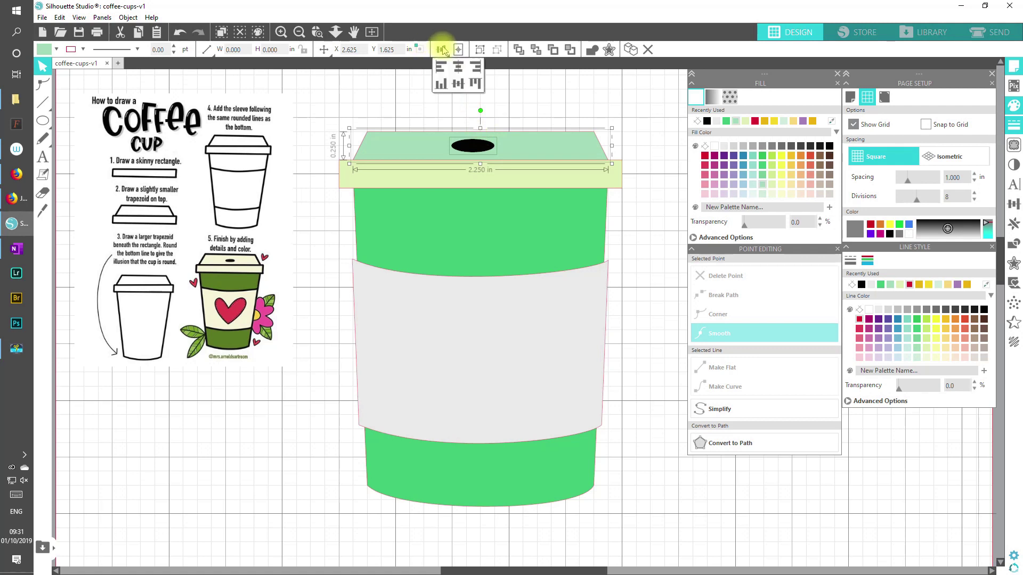
click(459, 68)
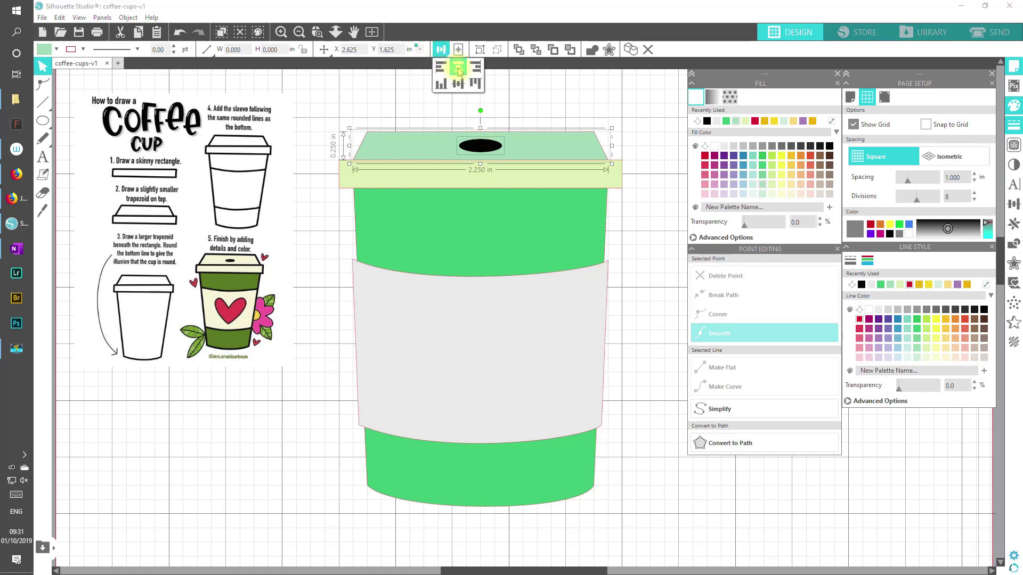
click(562, 102)
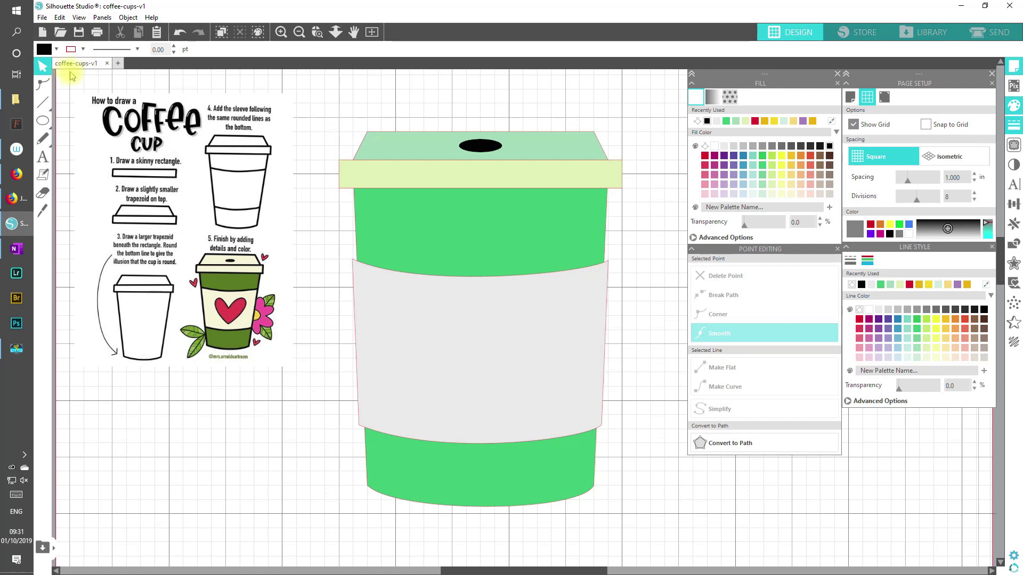
Save a copy of the design to the hard drive as coffee-cups-v2.studio3 in the Coffee Cups folder.
click(46, 19)
mouse_move(70, 116)
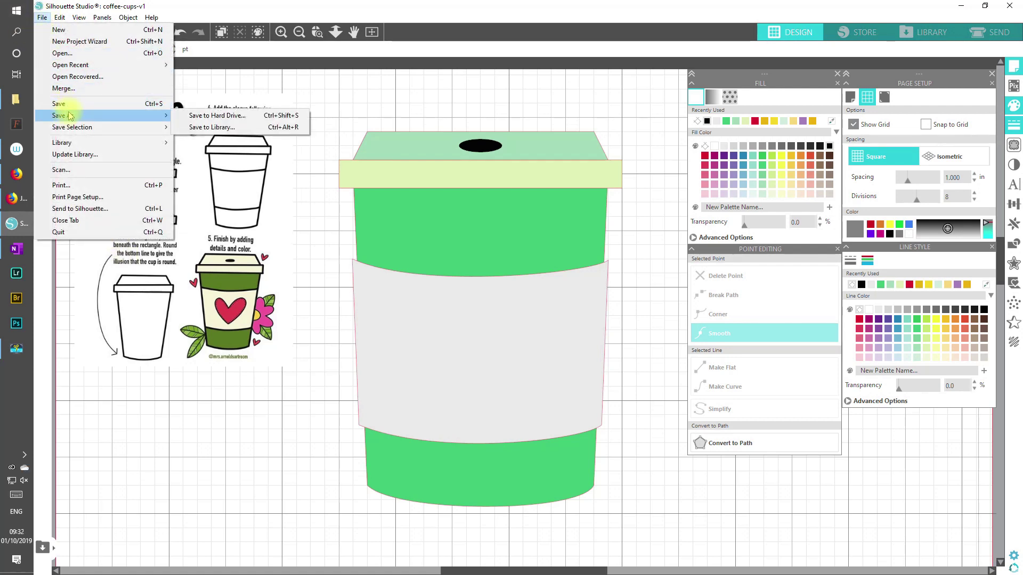
click(273, 118)
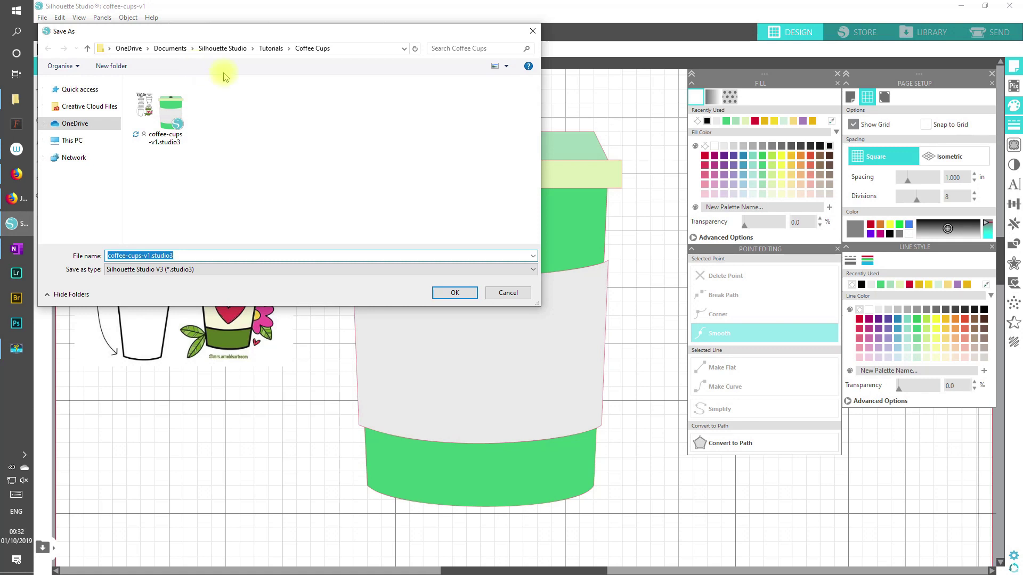
click(148, 255)
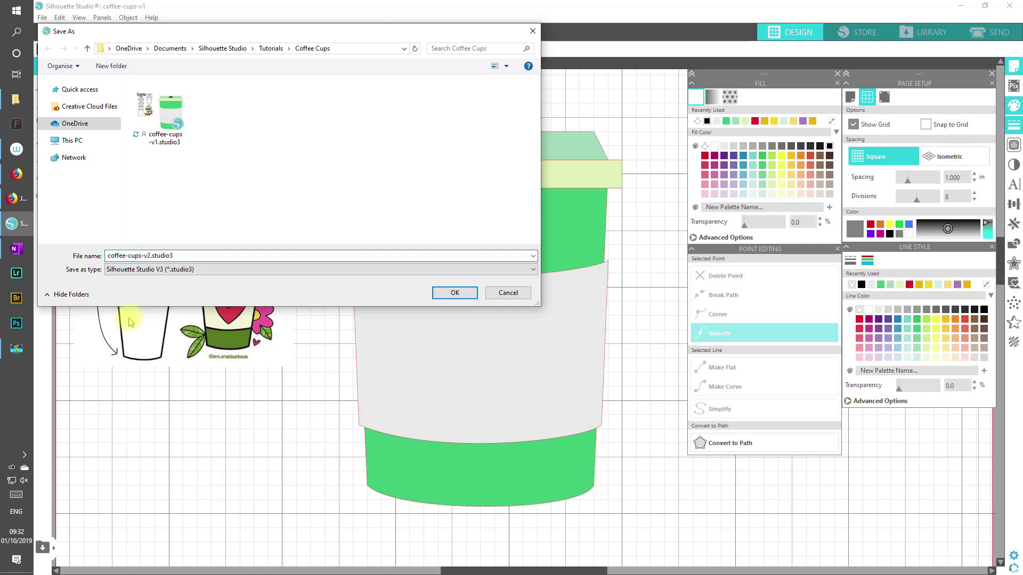
click(455, 293)
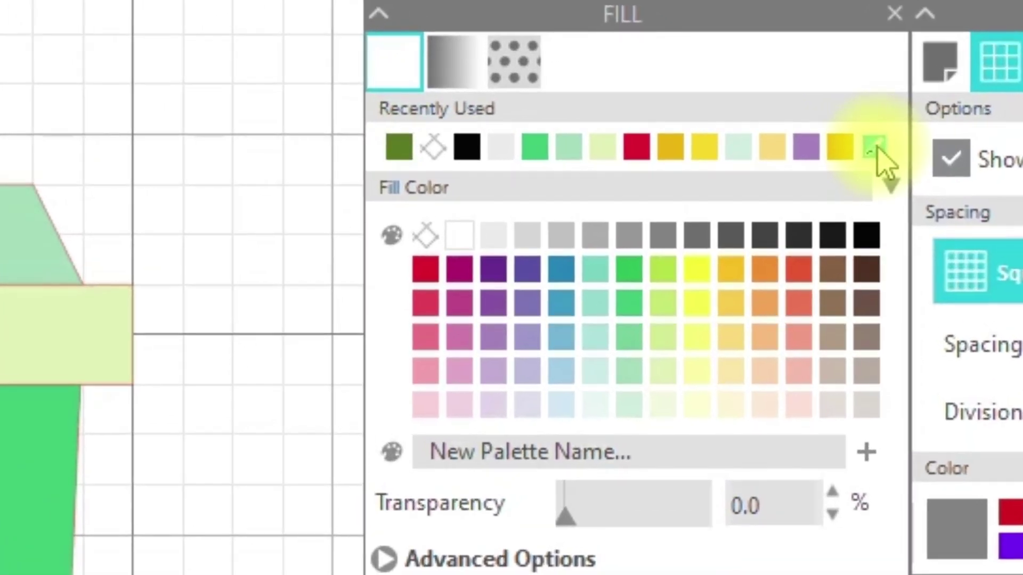
Sample the dark green from the reference cup with the eyedropper and fill the cup body with it.
click(875, 148)
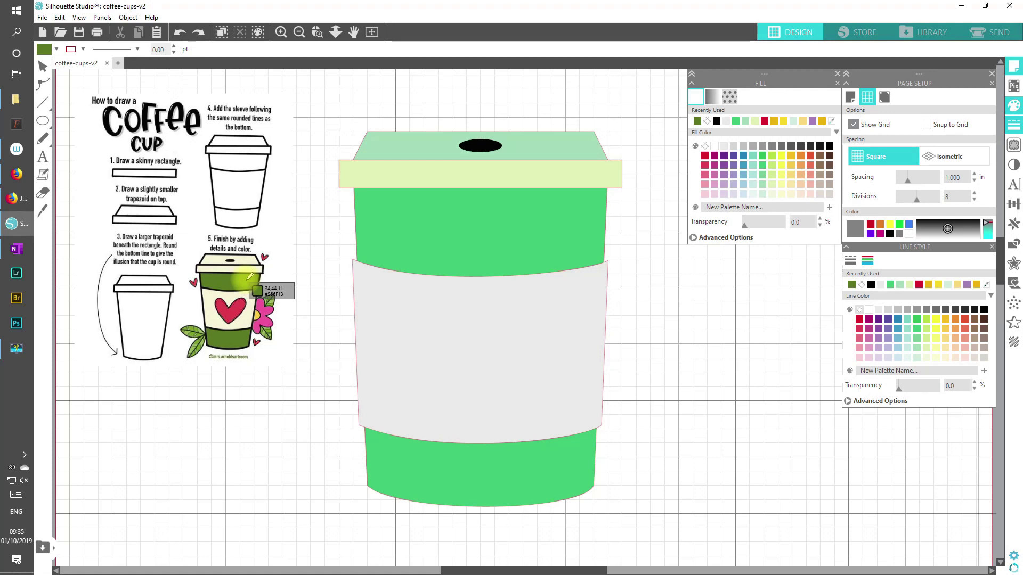
click(248, 278)
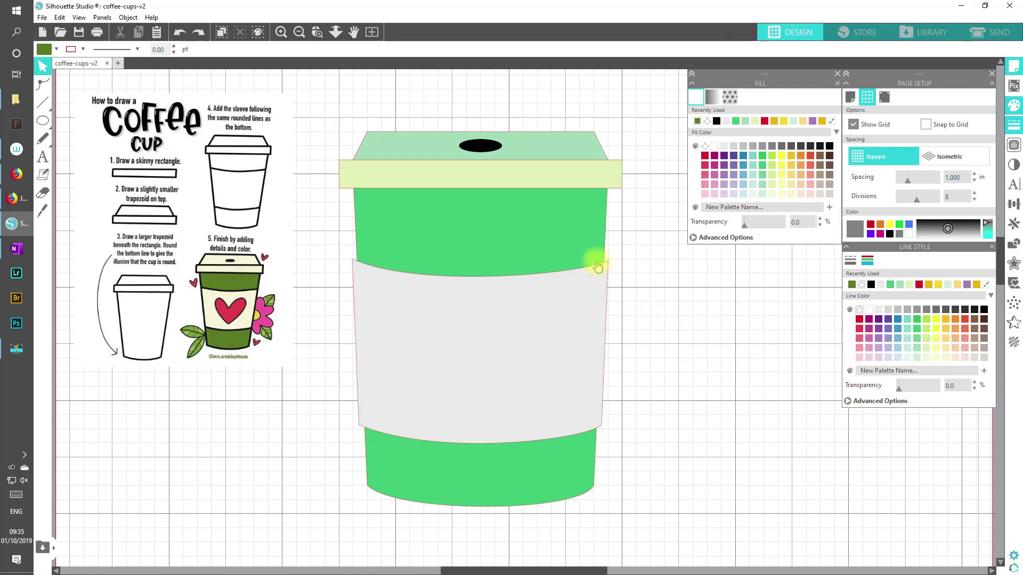
click(587, 235)
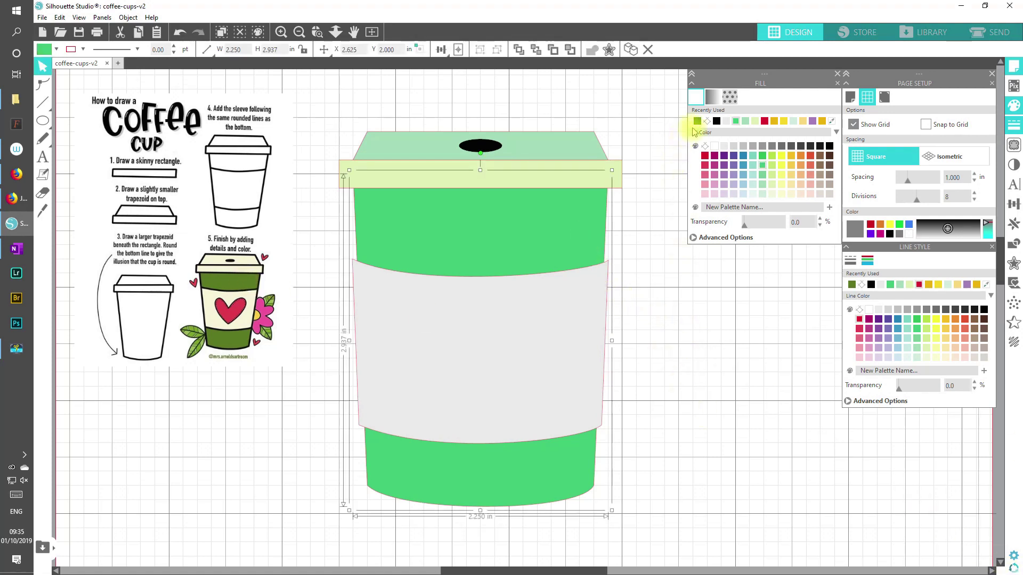
click(697, 121)
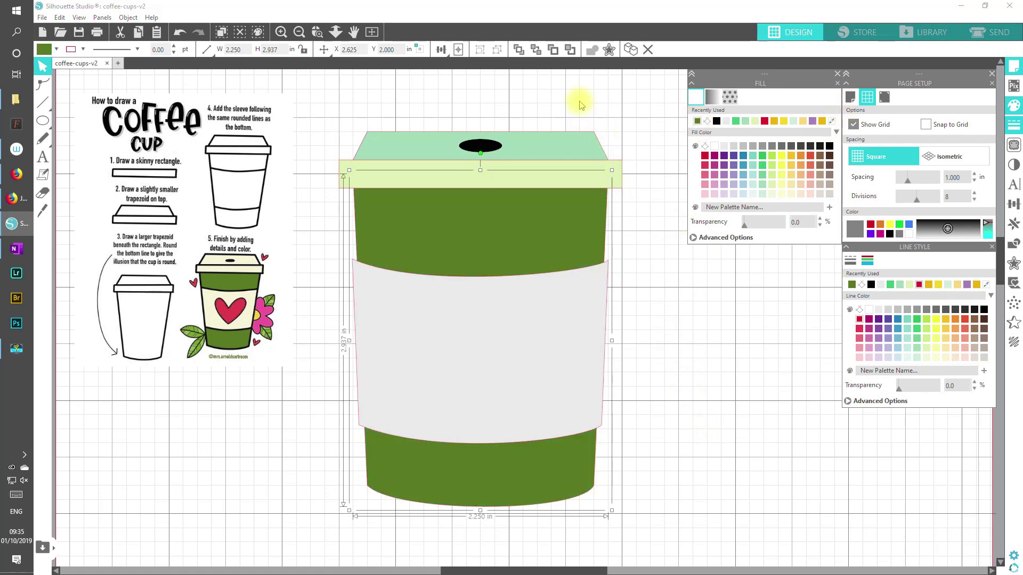
Fill the lid and rim together with the cream color sampled from the reference cup's lid.
drag(579, 100, 615, 167)
click(831, 121)
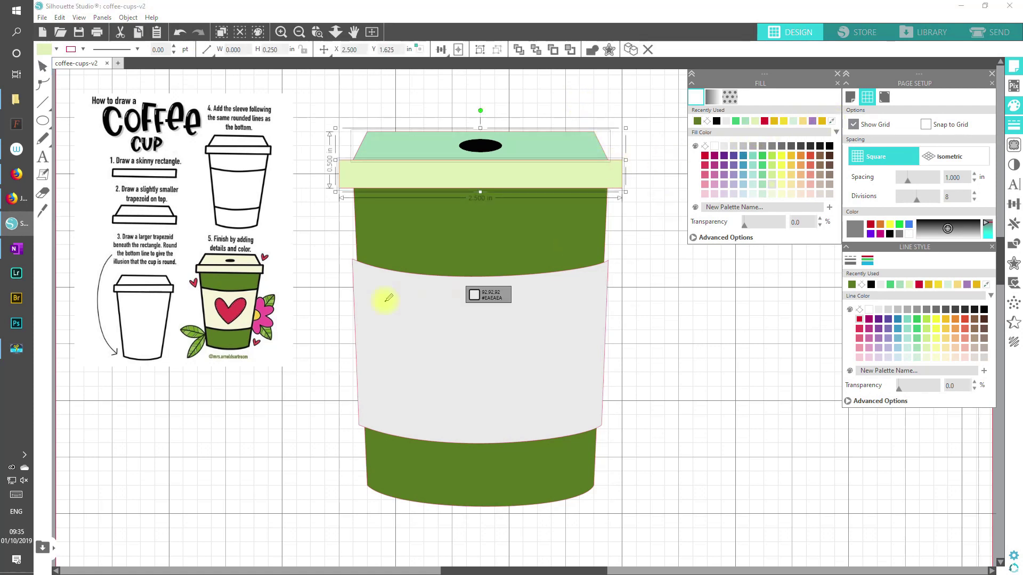
click(254, 257)
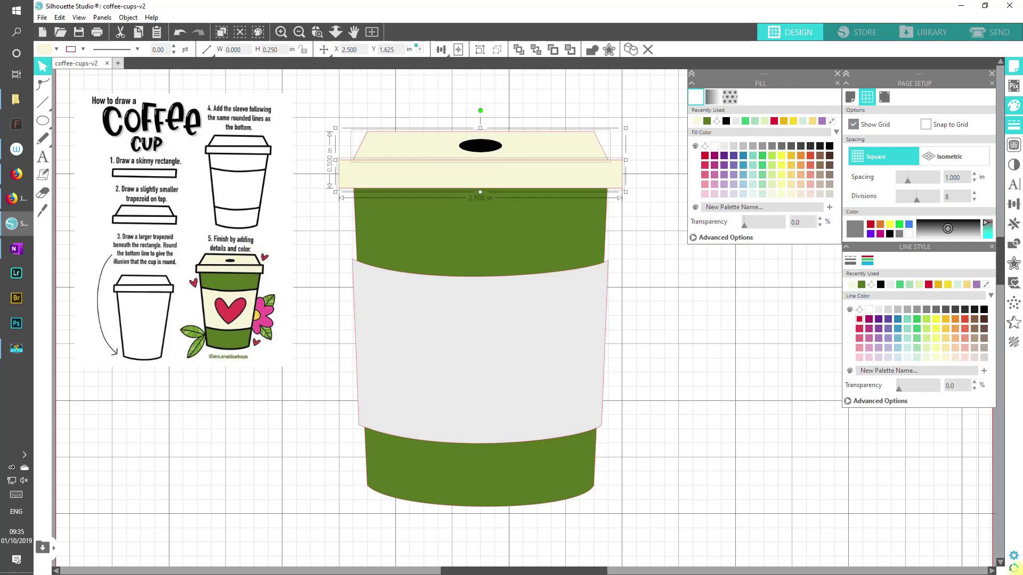
Fill the gray sleeve with the recently used cream color.
double_click(562, 372)
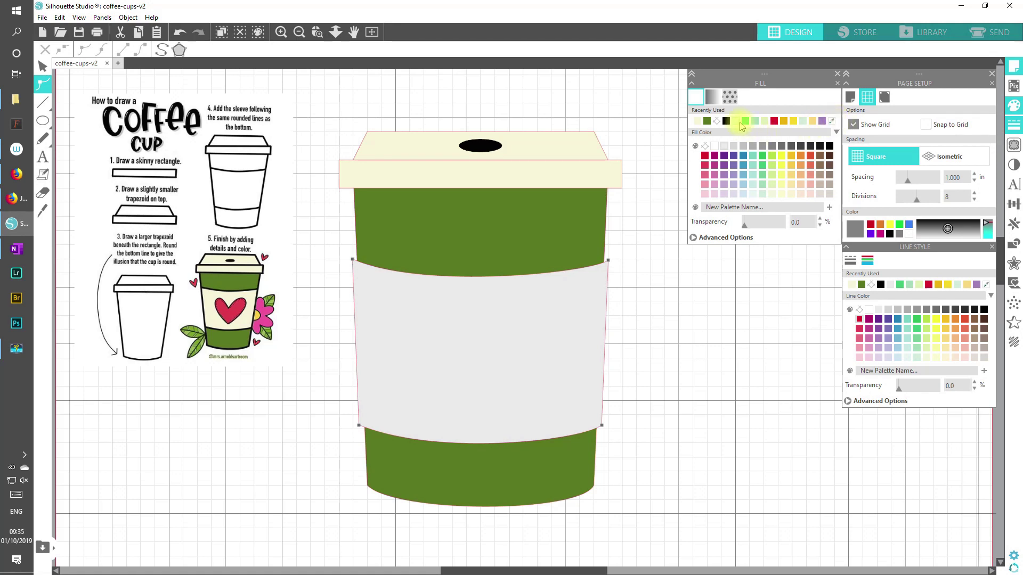
click(699, 122)
click(736, 420)
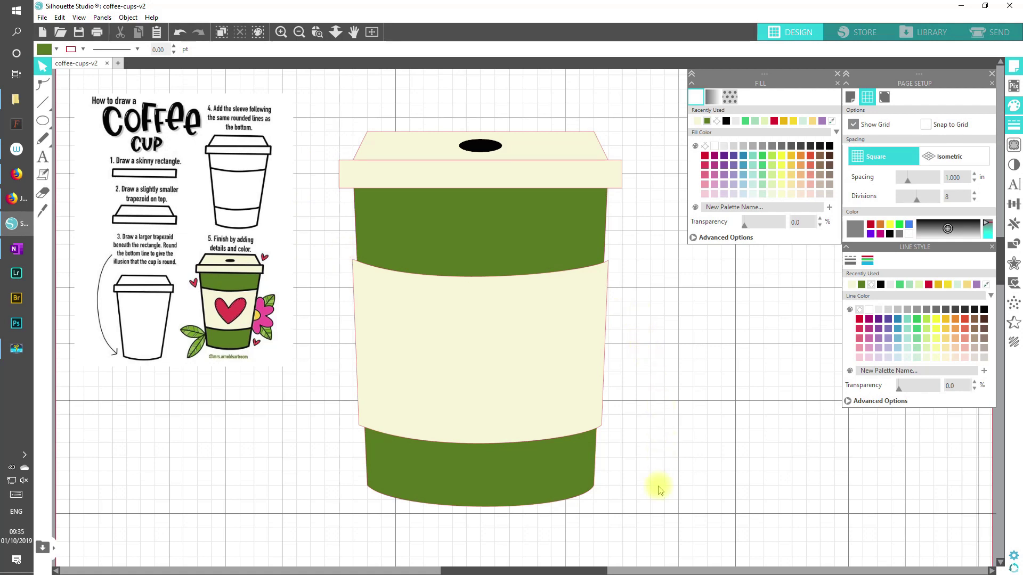
Give all the cup shapes a black outline with a thickness of 1.75 pt.
drag(659, 487, 521, 124)
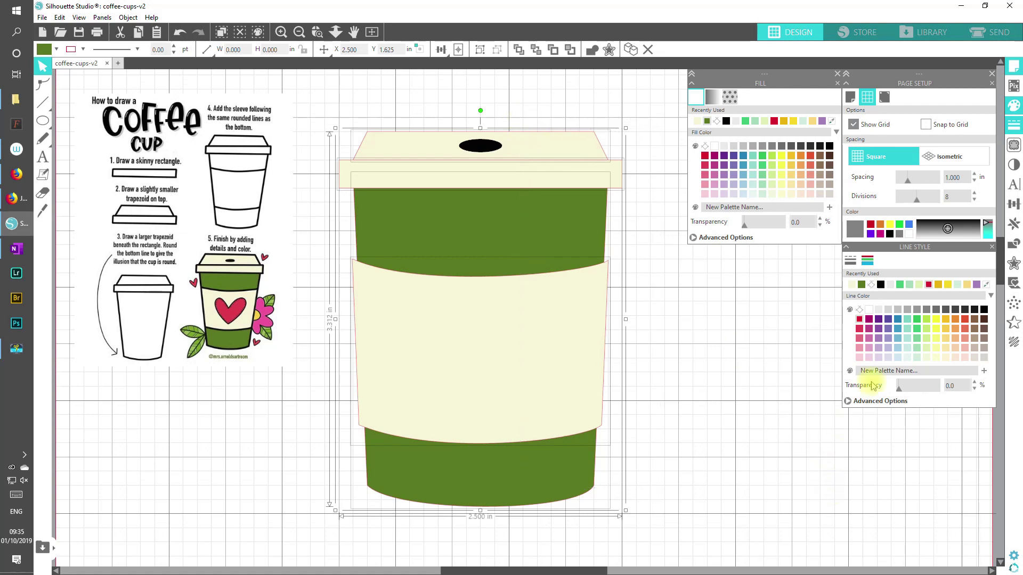
click(880, 286)
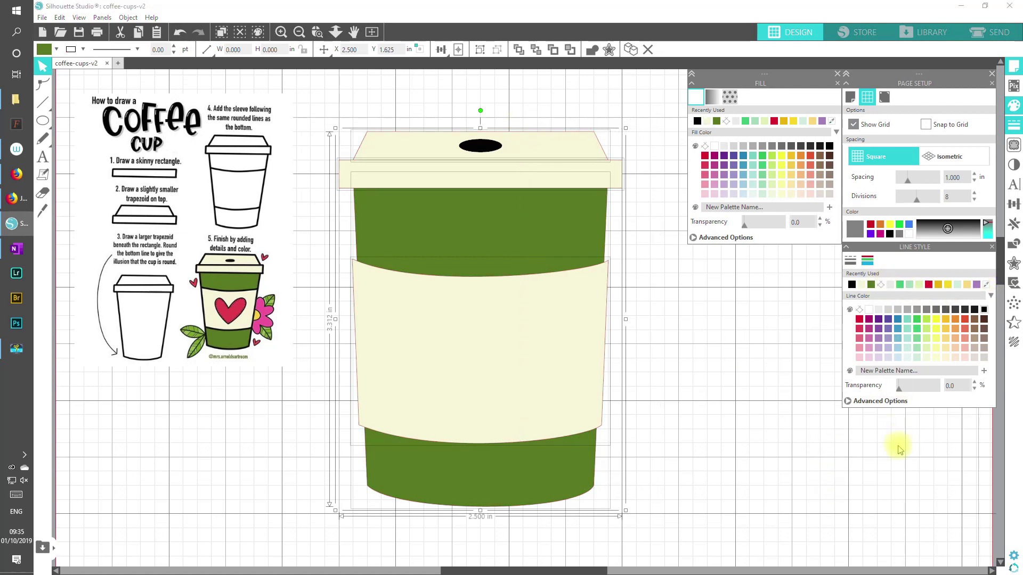
click(850, 260)
click(968, 304)
click(968, 304)
click(968, 304)
click(968, 304)
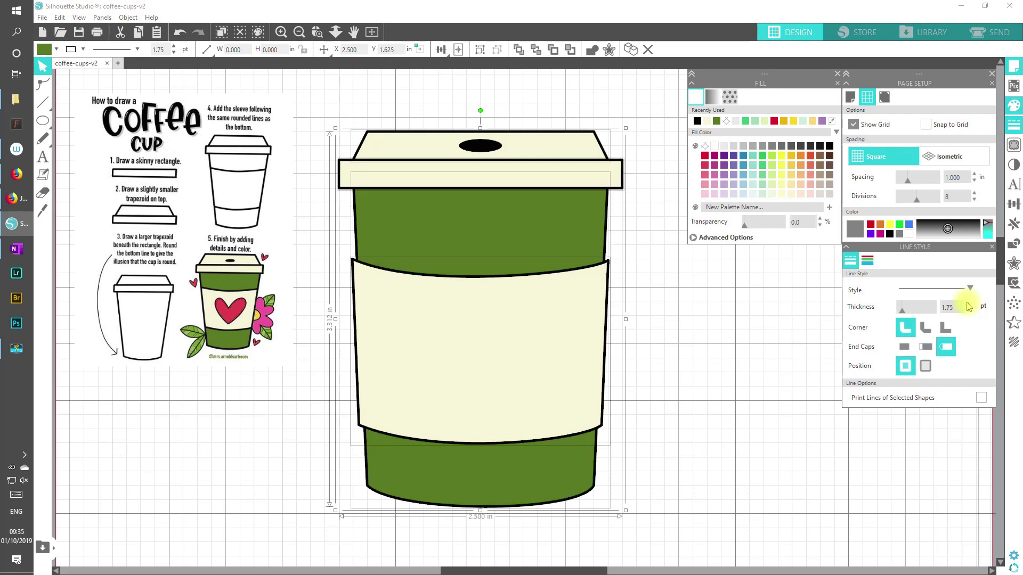
Duplicate the whole cup, group the copy and move it below the reference image as a spare.
click(860, 476)
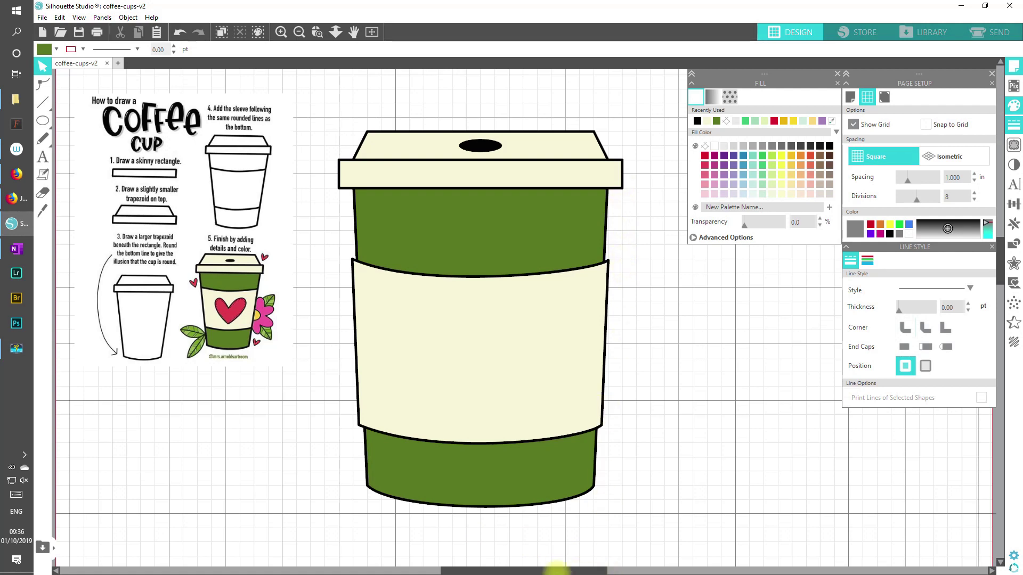
drag(622, 521, 375, 108)
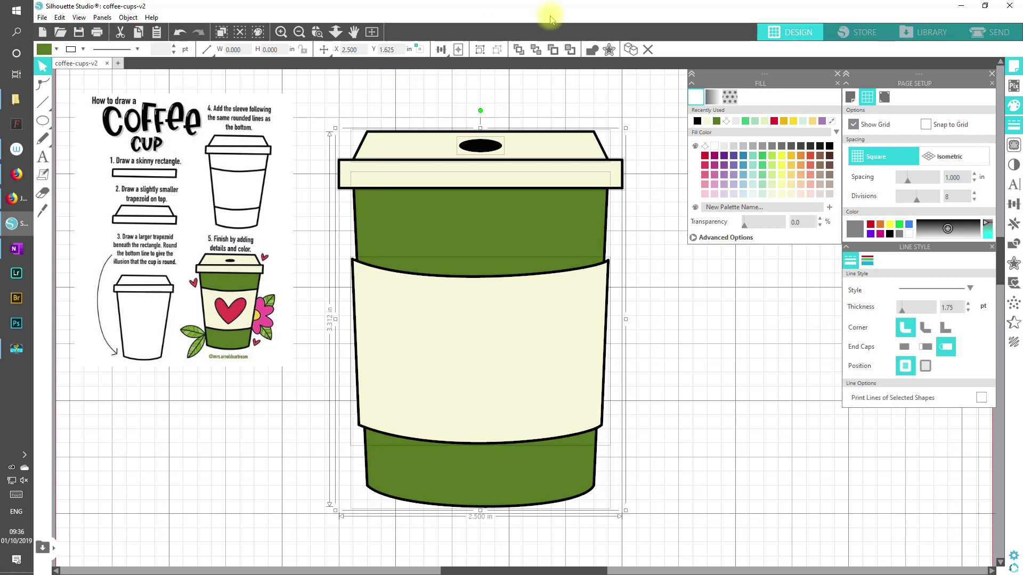
click(632, 50)
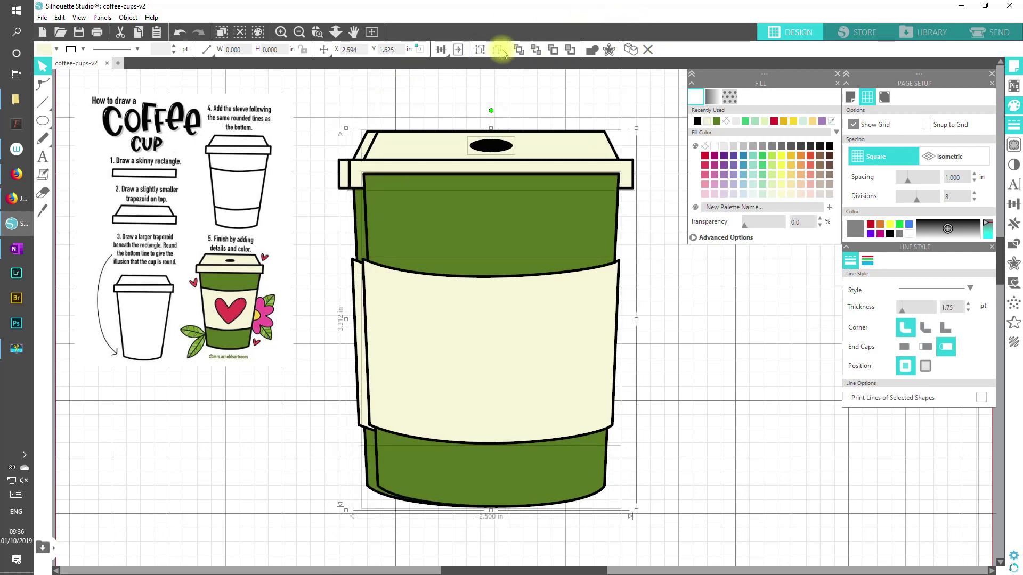
click(480, 50)
drag(561, 235, 165, 496)
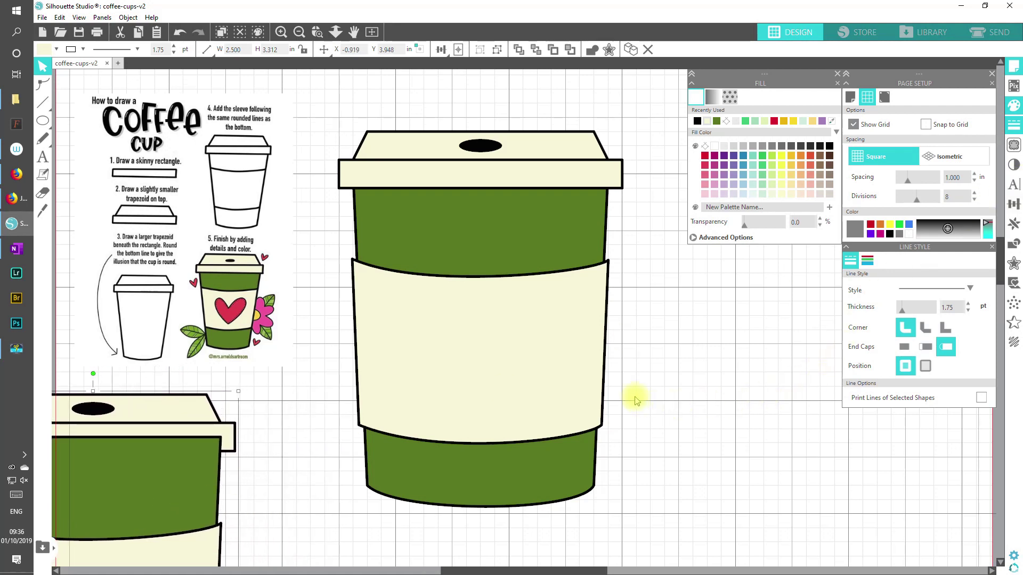
click(605, 265)
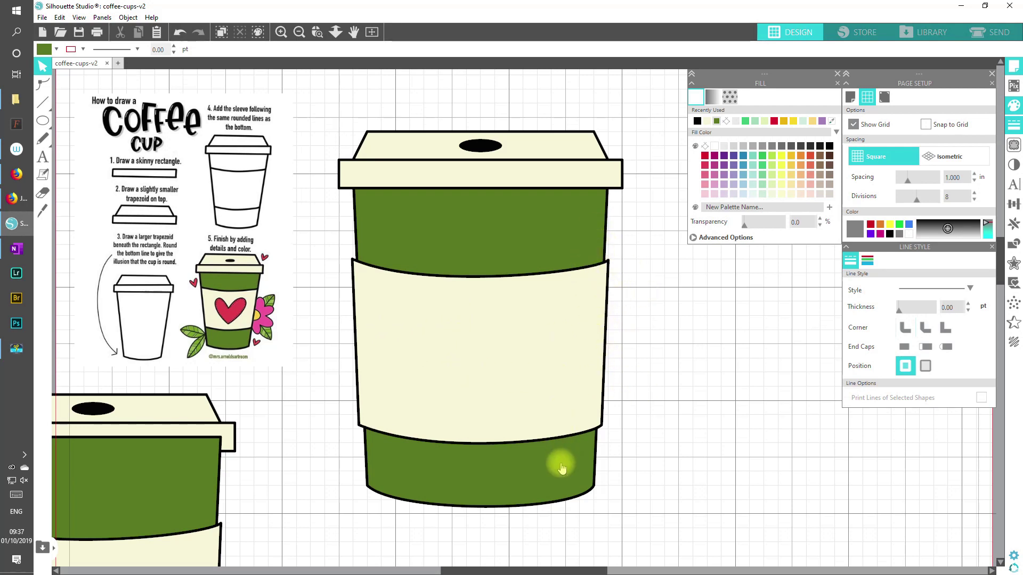
Divide the green cup body and the cream sleeve where they overlap.
click(281, 32)
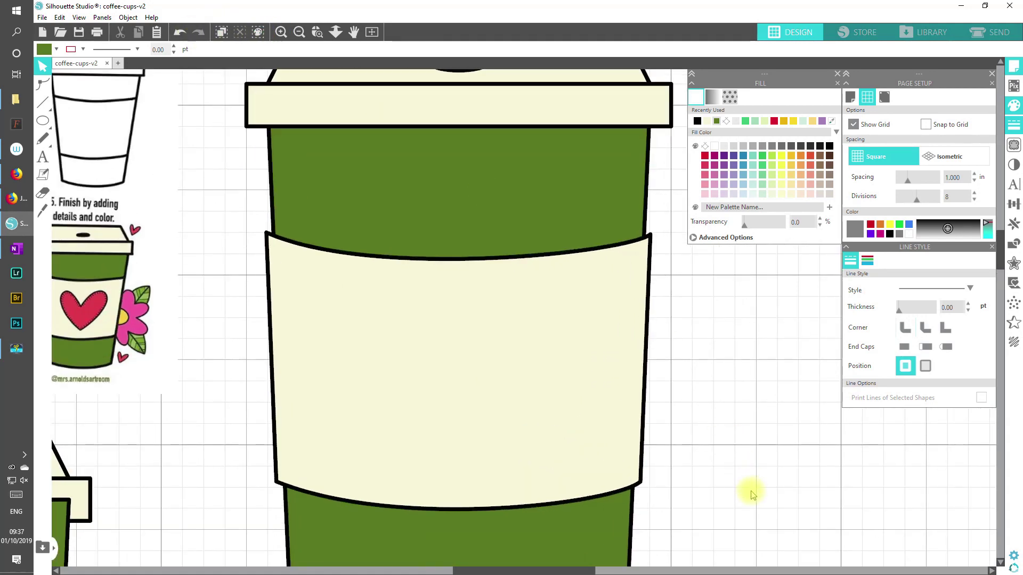
drag(715, 506, 621, 420)
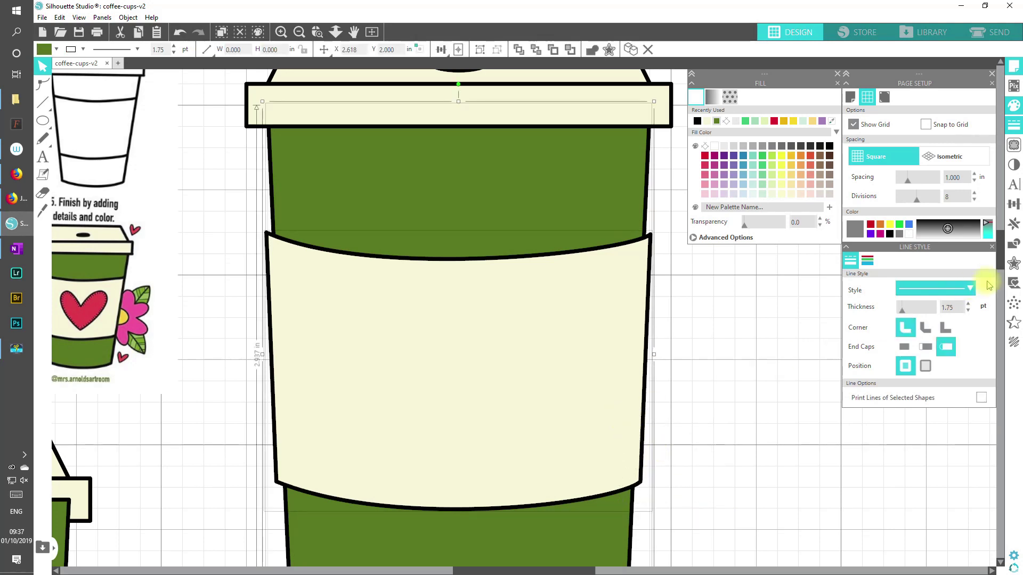
click(1012, 247)
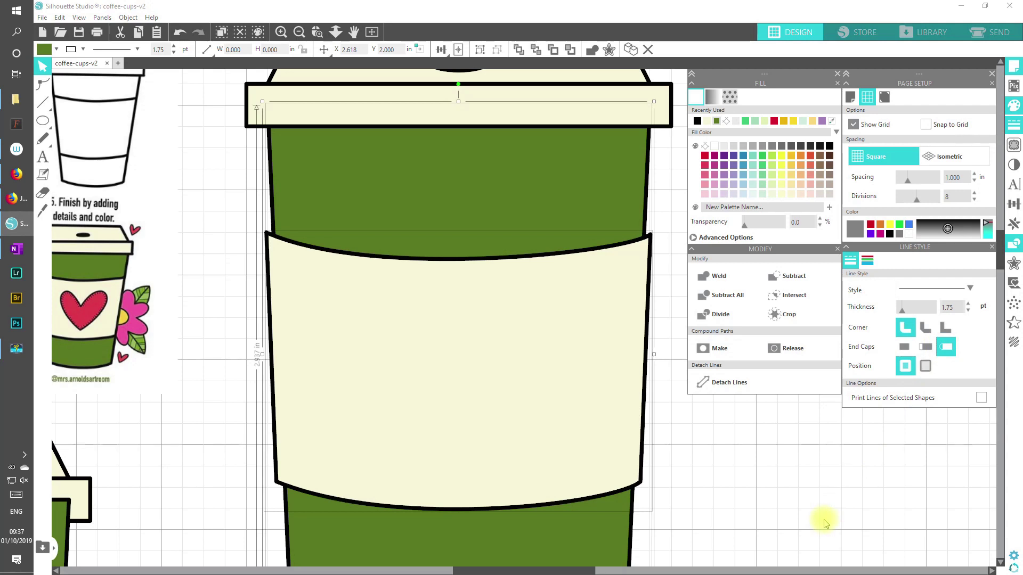
click(710, 318)
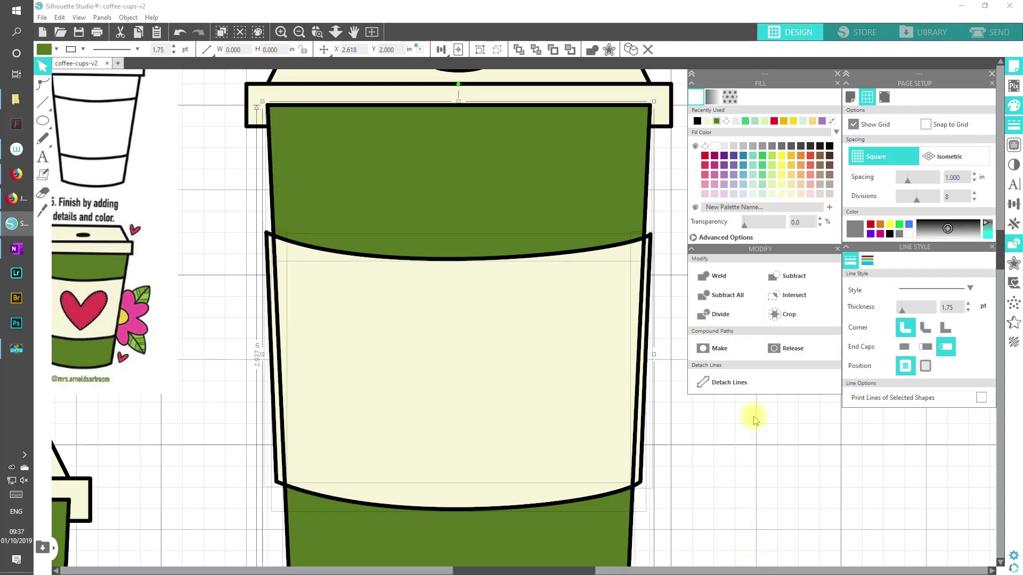
click(837, 249)
click(688, 498)
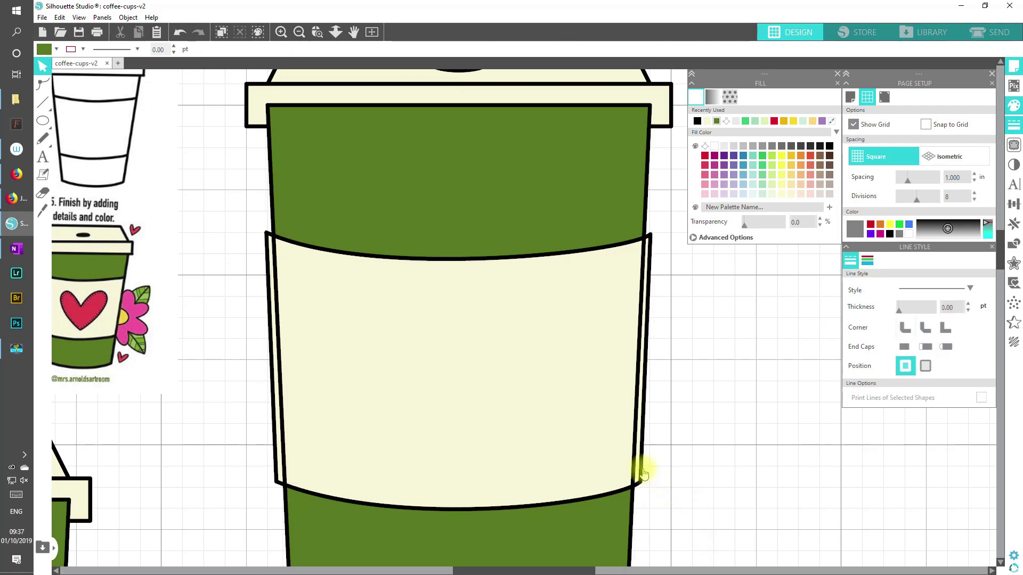
Pull the two thin sleeve slivers off the sides of the cup and delete them.
drag(641, 469, 689, 495)
drag(277, 422, 201, 449)
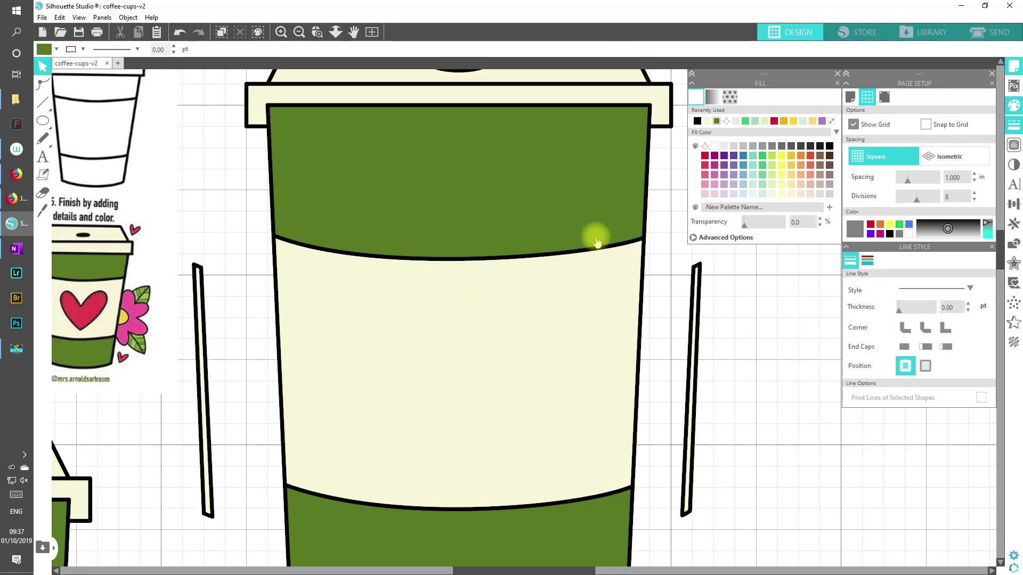
drag(207, 395, 691, 418)
drag(776, 463, 689, 400)
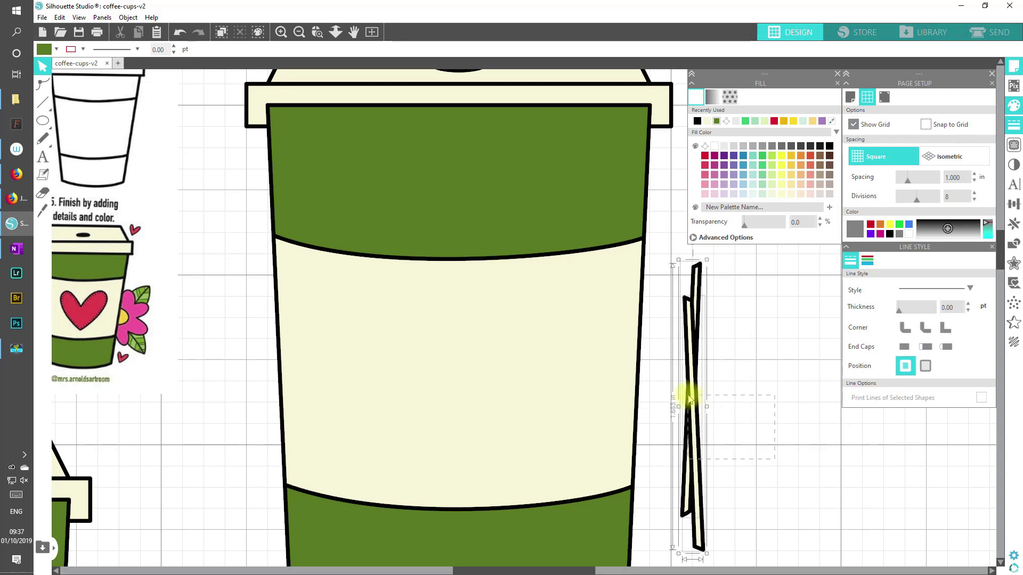
click(121, 32)
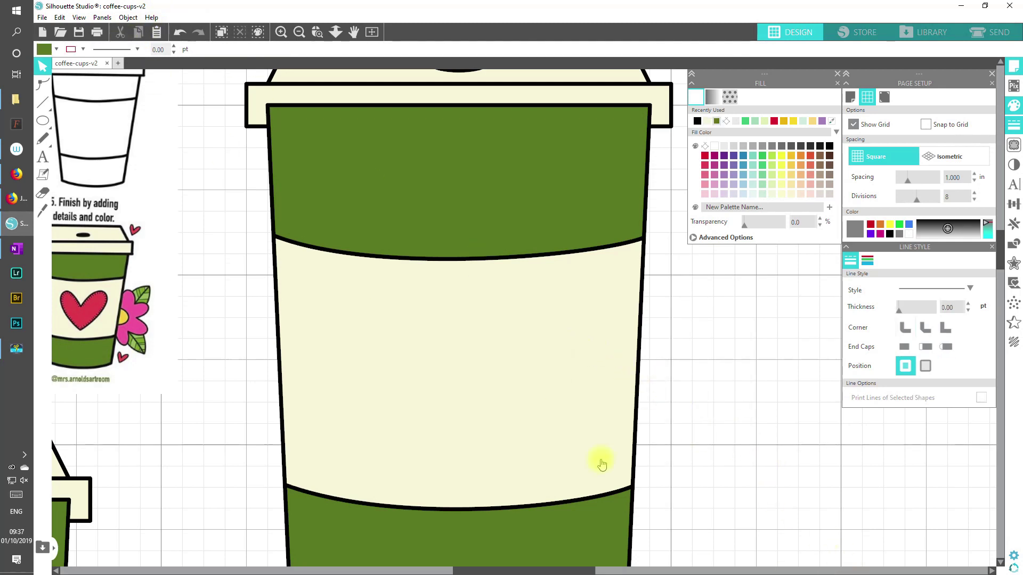
Shift the lower green band and the cream sleeve to check that they are separate pieces, and undo the moves.
drag(1001, 250, 1001, 256)
drag(556, 507, 556, 514)
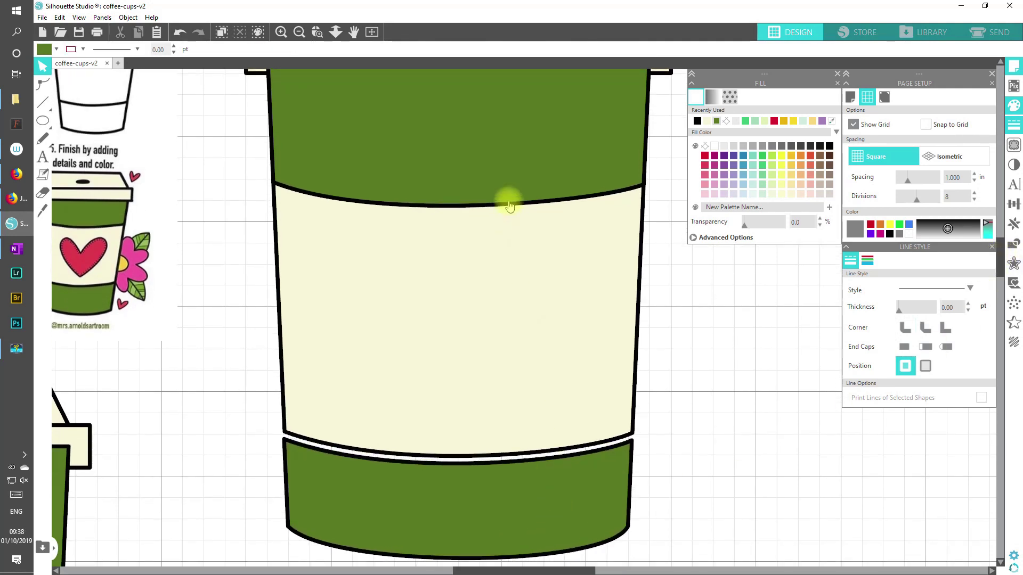
drag(517, 251, 570, 260)
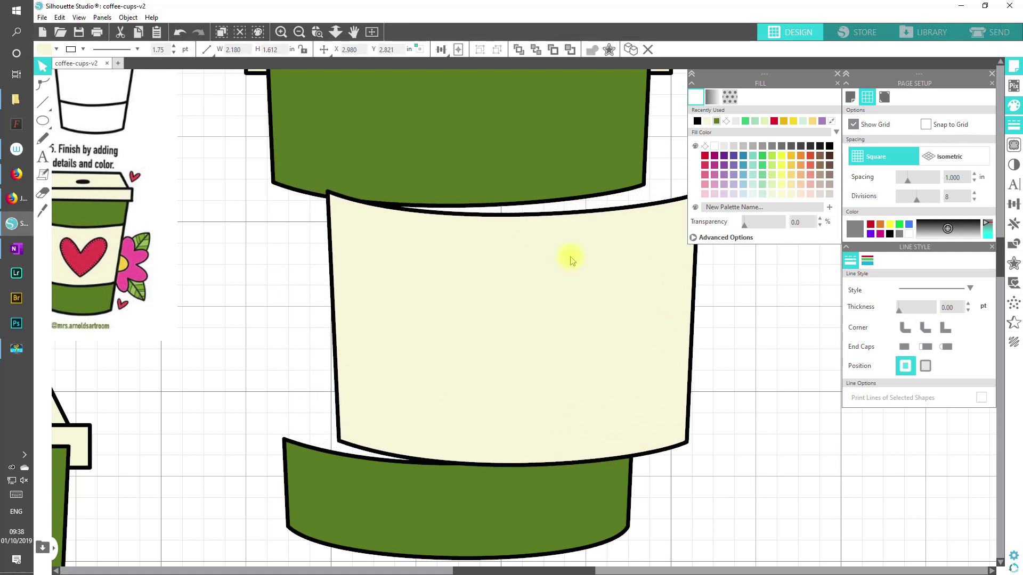
click(182, 33)
click(181, 34)
click(181, 34)
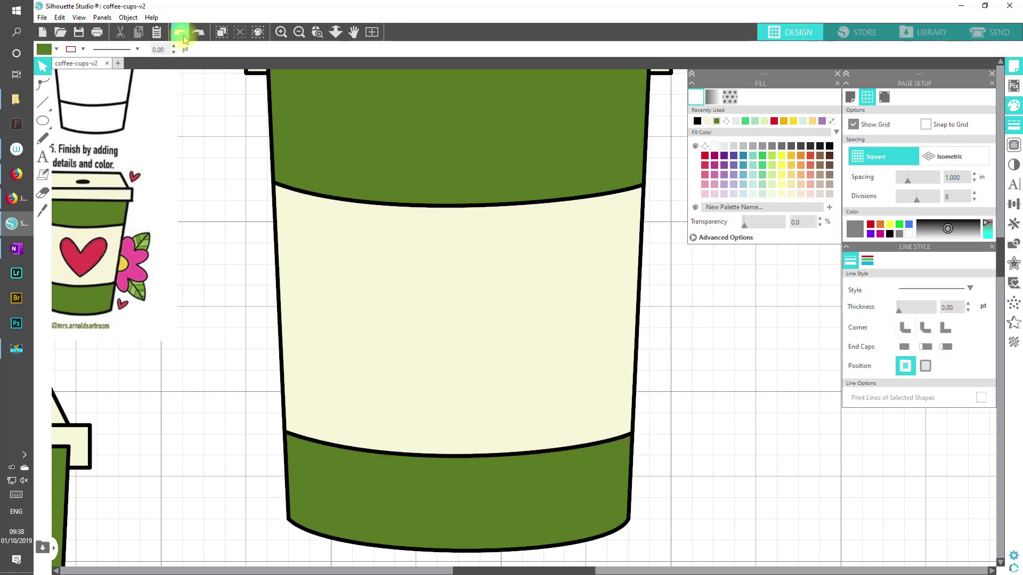
Duplicate all the pieces of the divided cup and move the copy below the first spare cup.
click(298, 32)
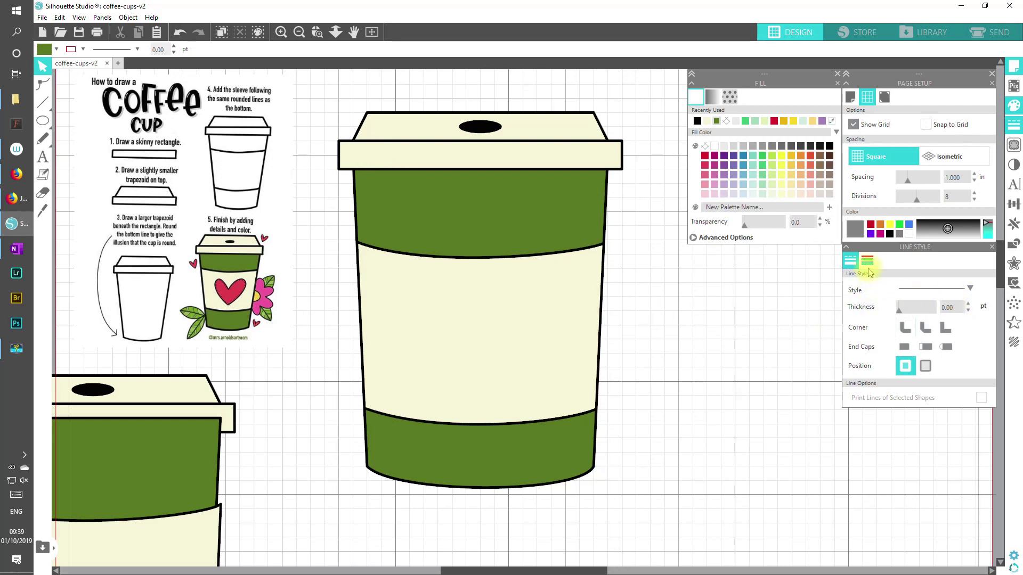
click(582, 164)
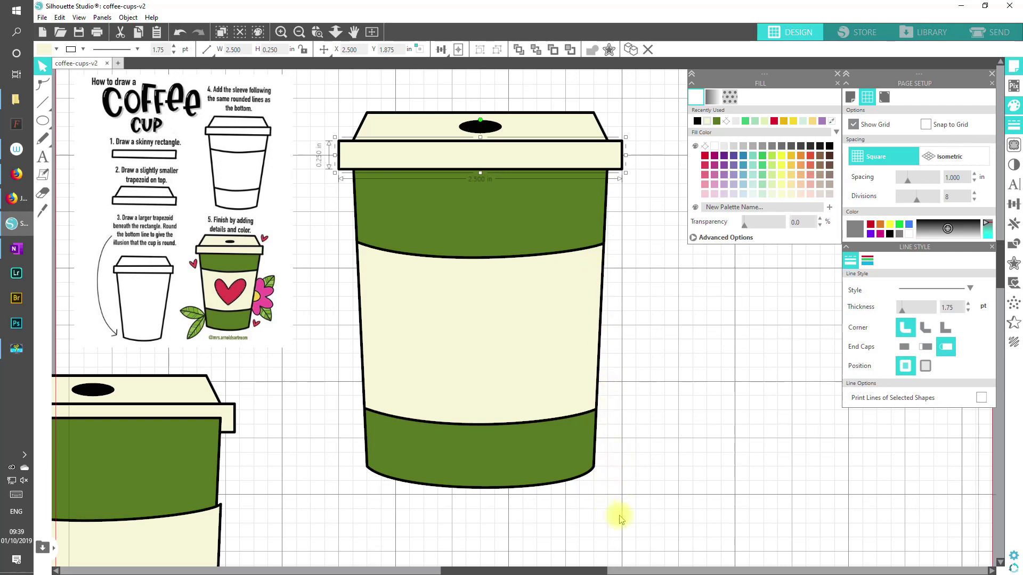
drag(618, 514, 321, 104)
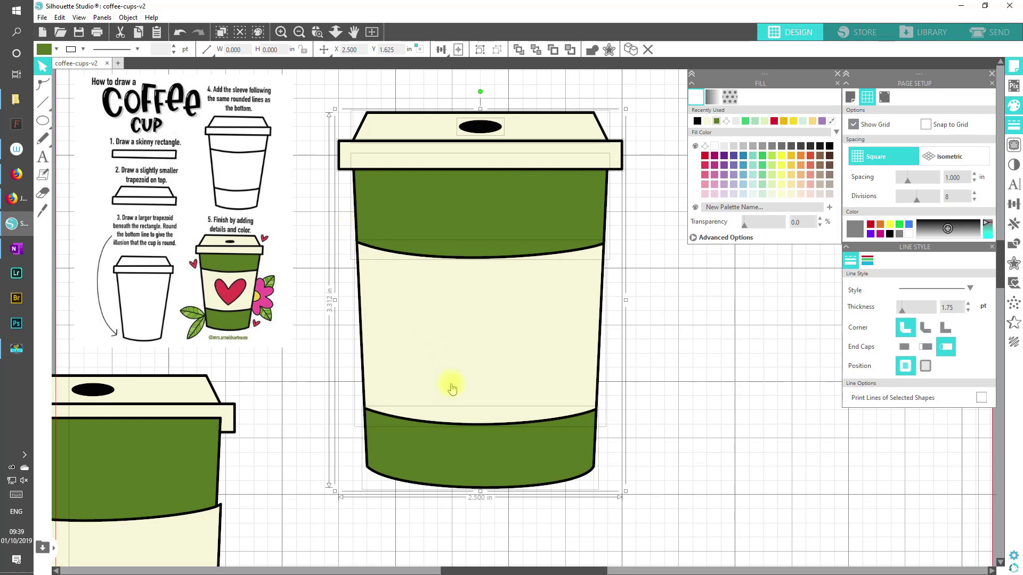
click(632, 49)
drag(588, 152, 171, 500)
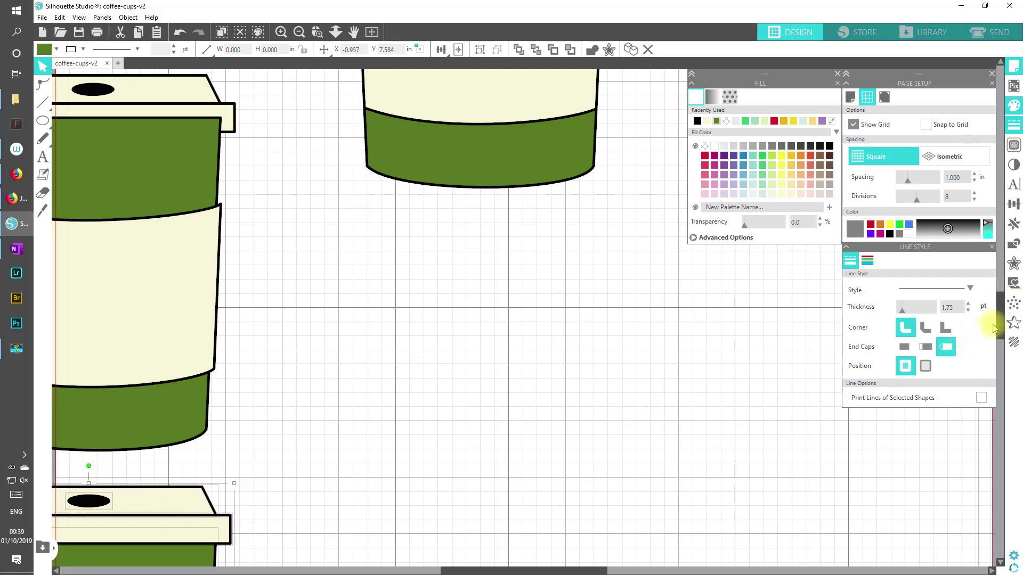
drag(1000, 336, 1000, 280)
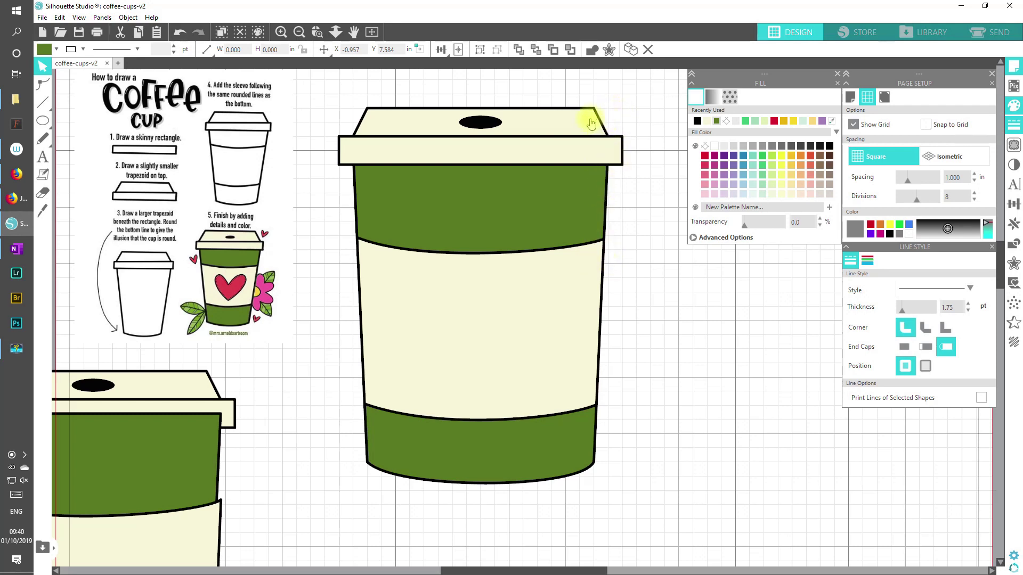
Select all the pieces of the divided cup and detach their lines from the fills.
drag(564, 85, 611, 308)
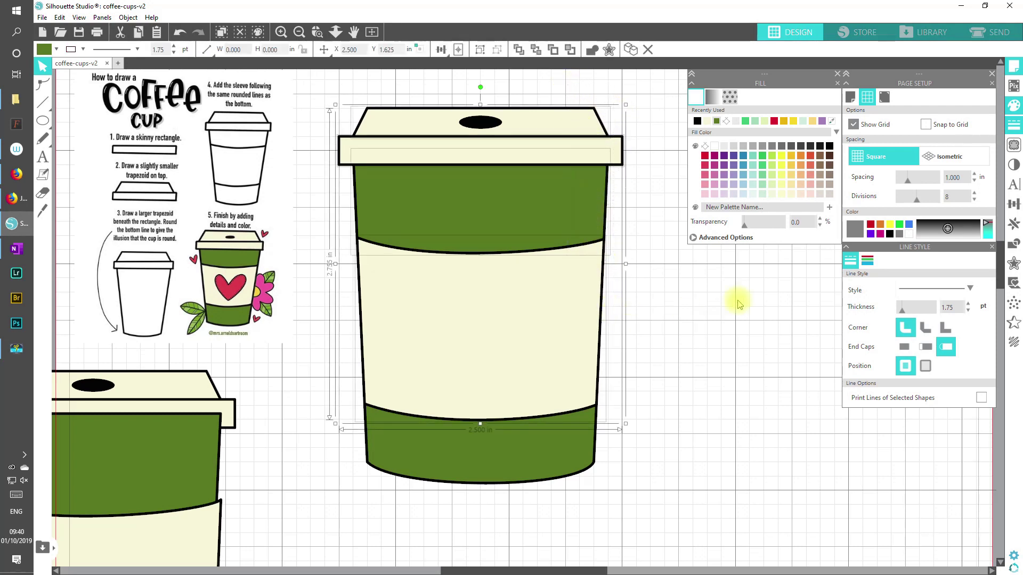
click(867, 260)
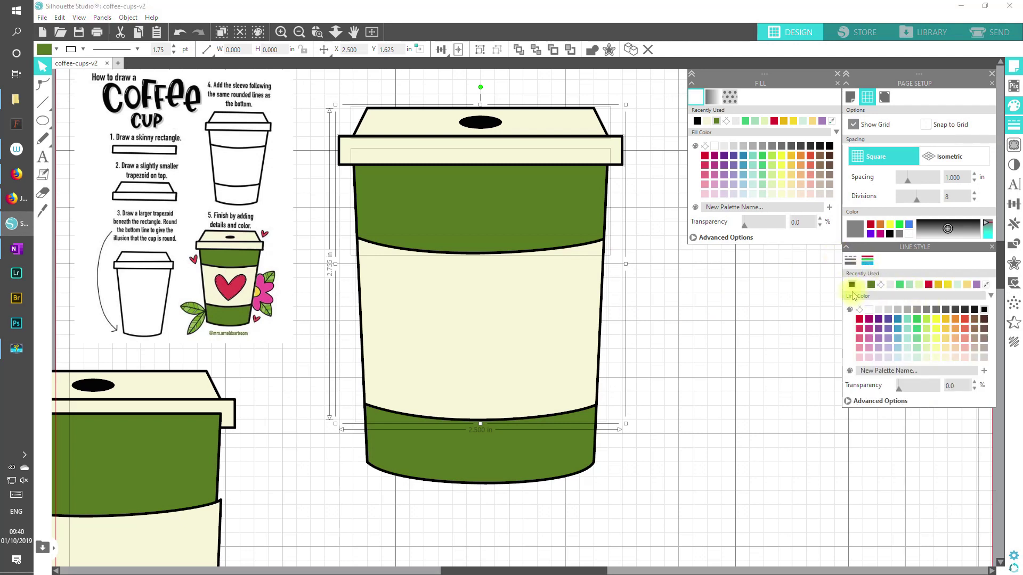
click(734, 458)
drag(705, 556, 570, 110)
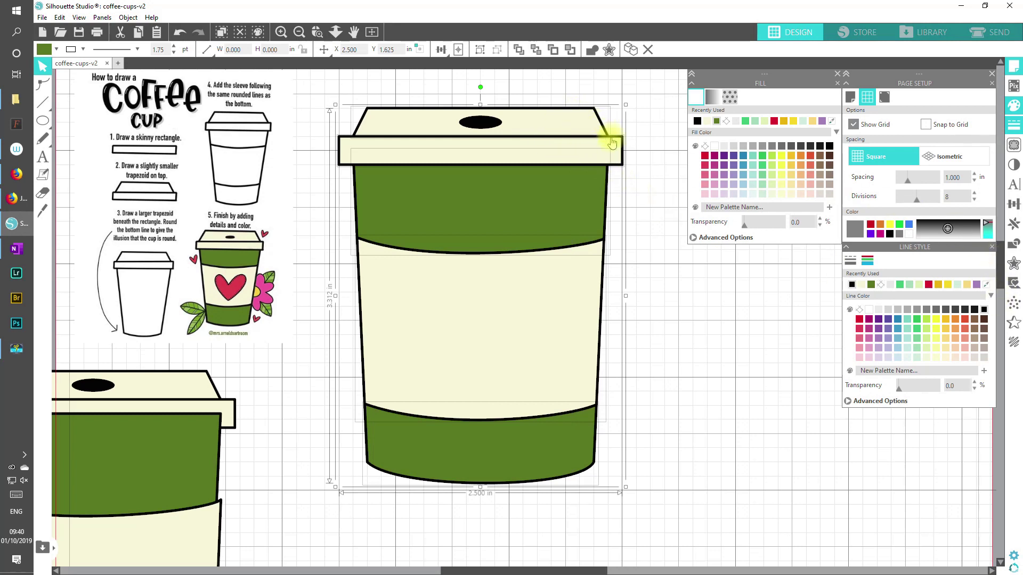
click(1014, 246)
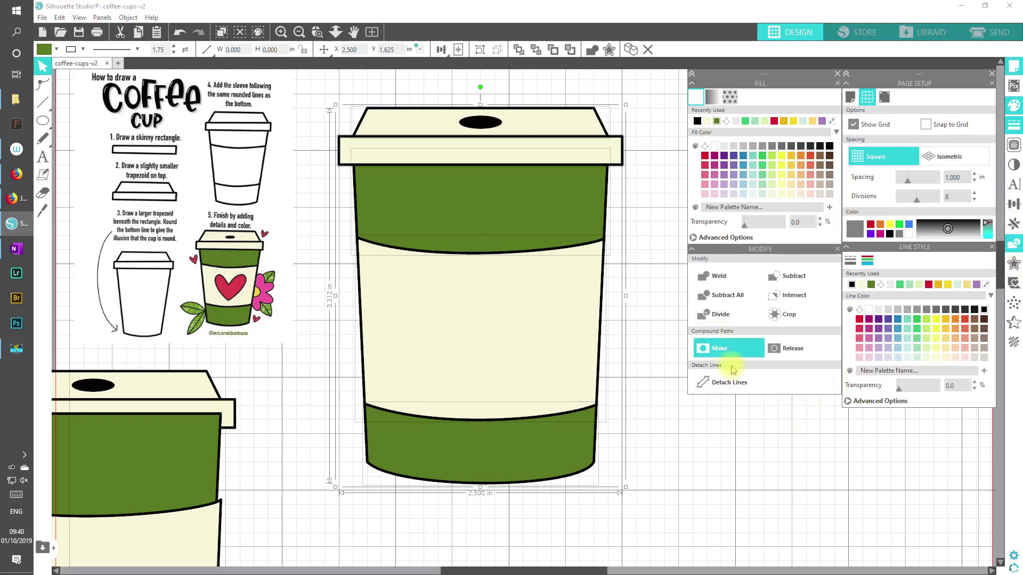
click(731, 385)
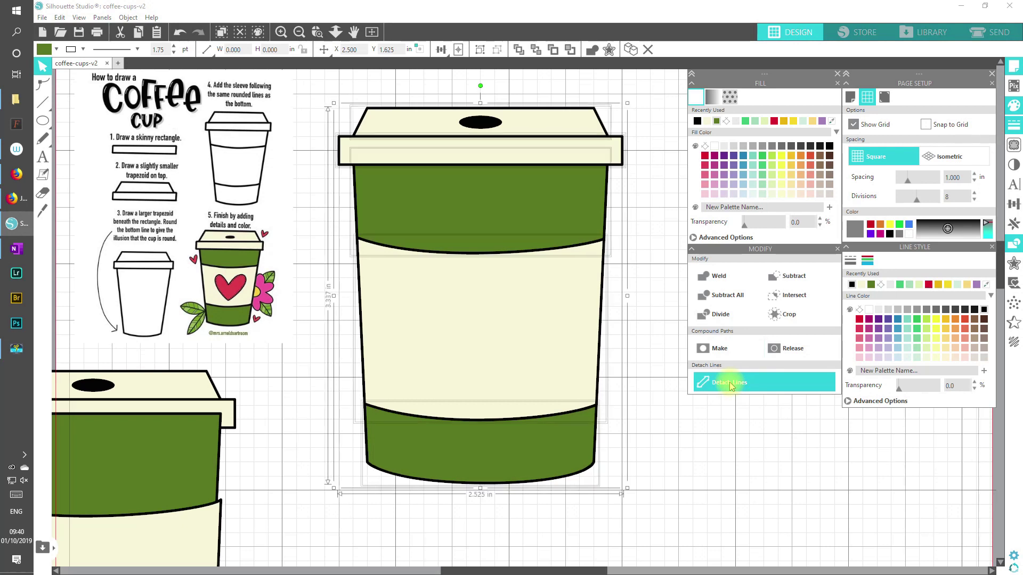
click(726, 464)
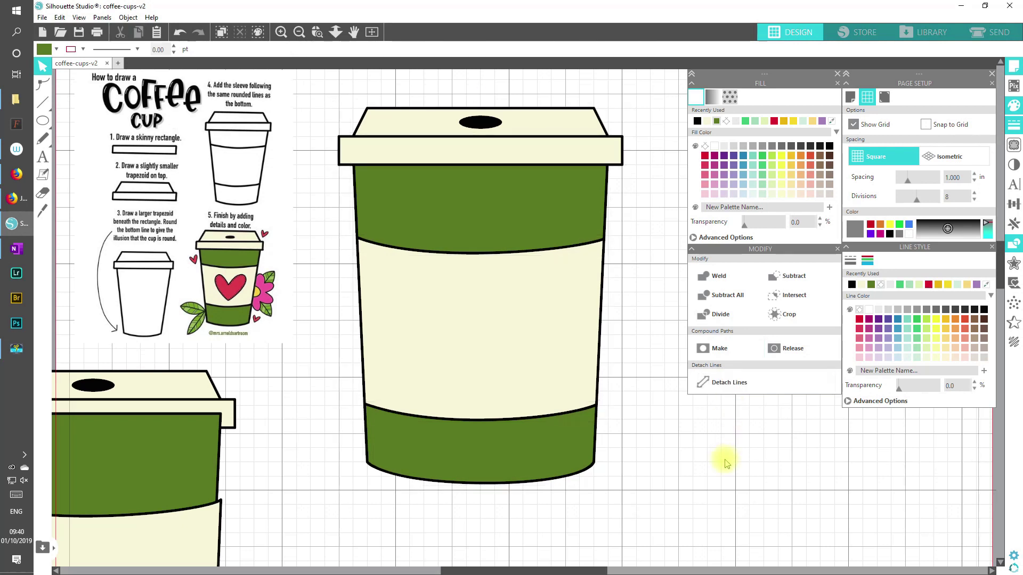
Select the fill and outline of the lower green band in turn to examine them as separate shapes.
drag(620, 474, 582, 448)
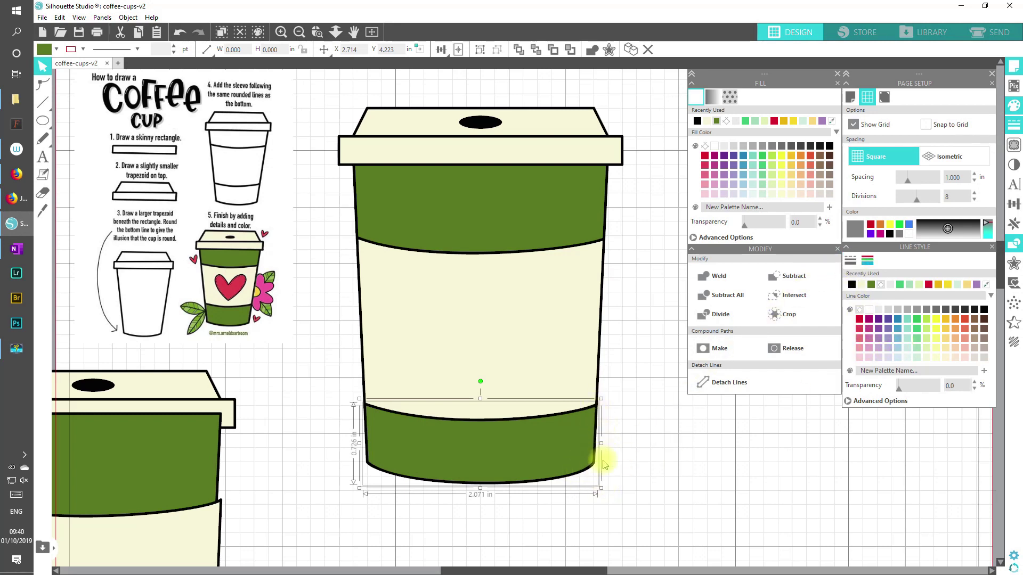
click(650, 491)
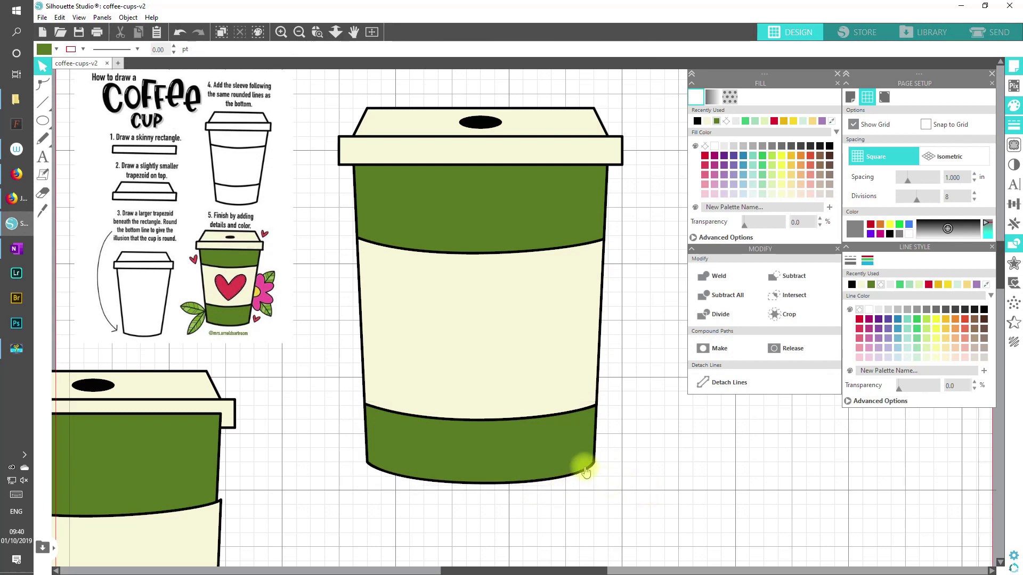
click(558, 444)
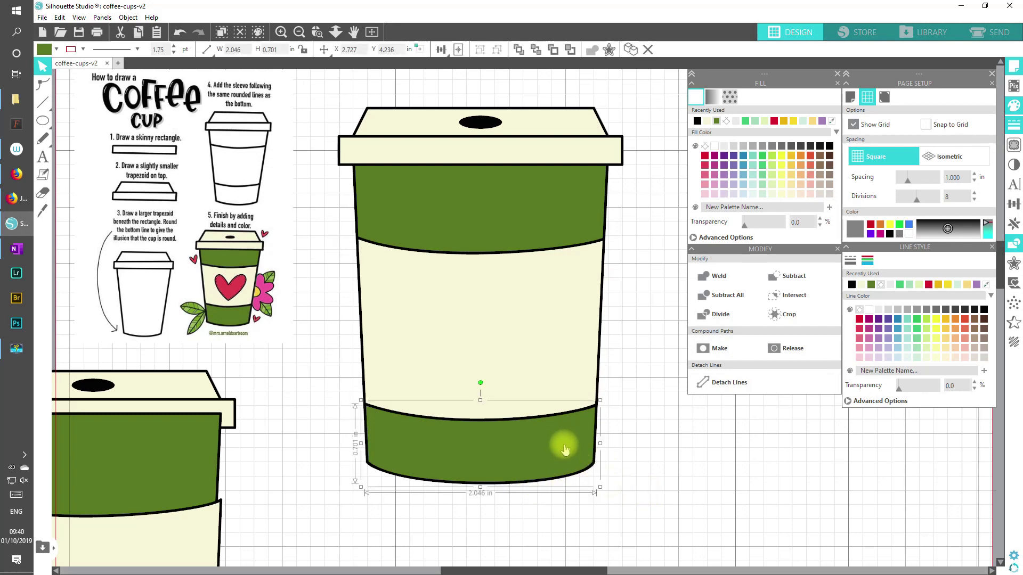
click(609, 489)
click(590, 472)
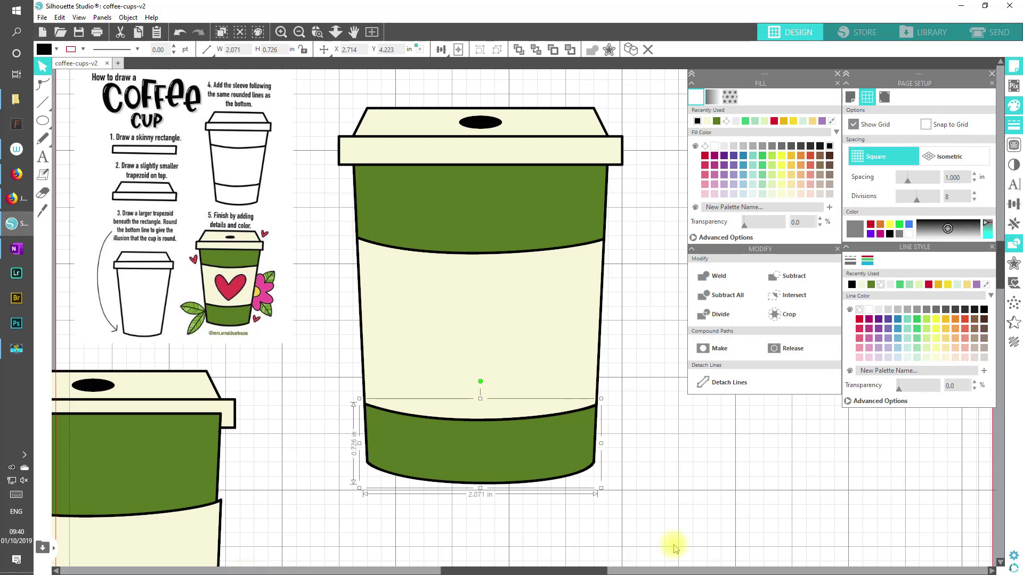
click(723, 545)
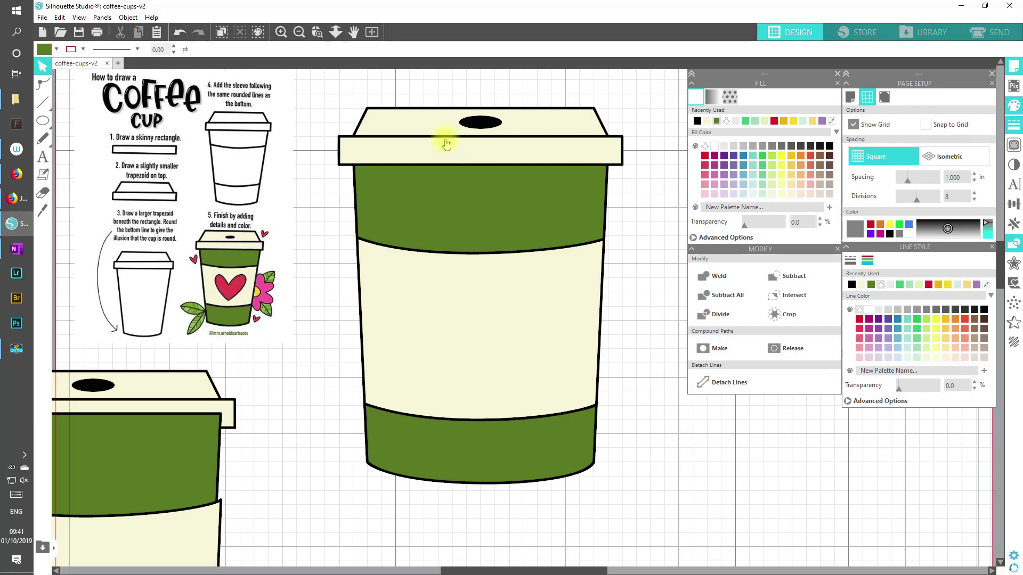
Group all the pieces of the cup with detached lines and scale the group down to a small cup.
drag(331, 95, 634, 538)
click(479, 51)
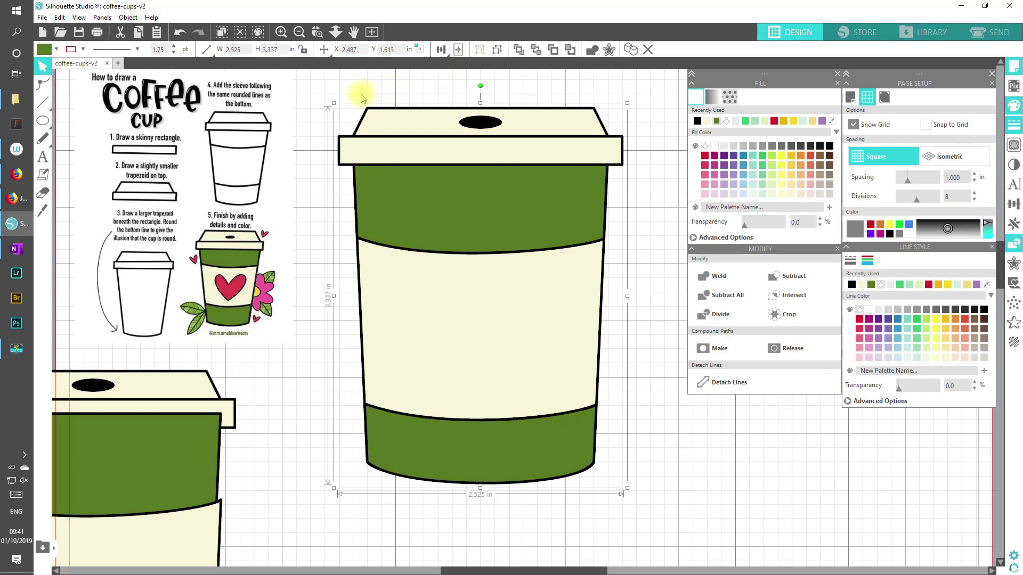
drag(332, 103, 516, 371)
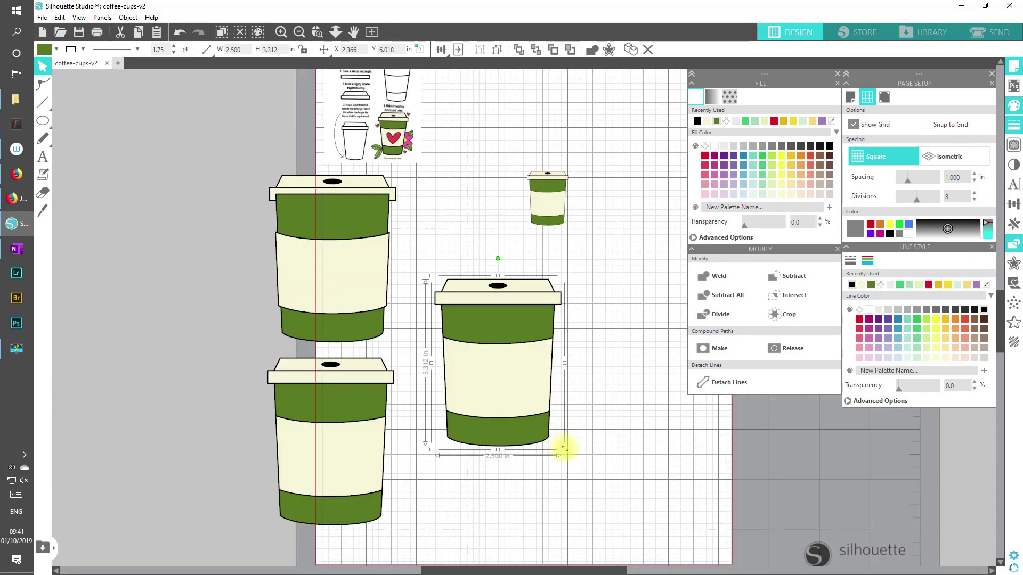
Shrink the cup copy with attached lines to about 0.75 in wide beside the small cup.
drag(566, 453, 474, 171)
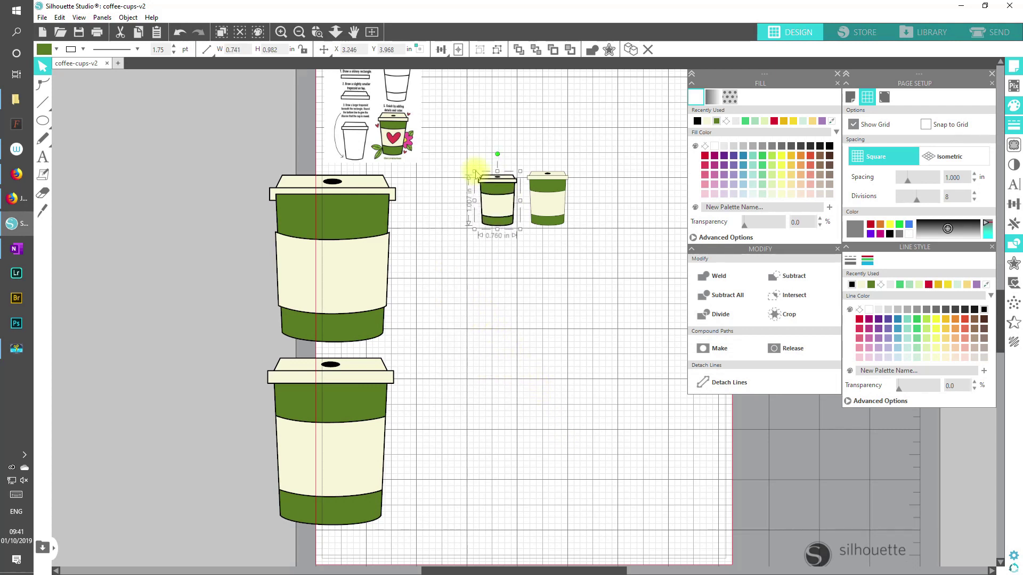
Compare the line weights of the two small cups and check the line style settings of the cup with attached lines.
click(299, 34)
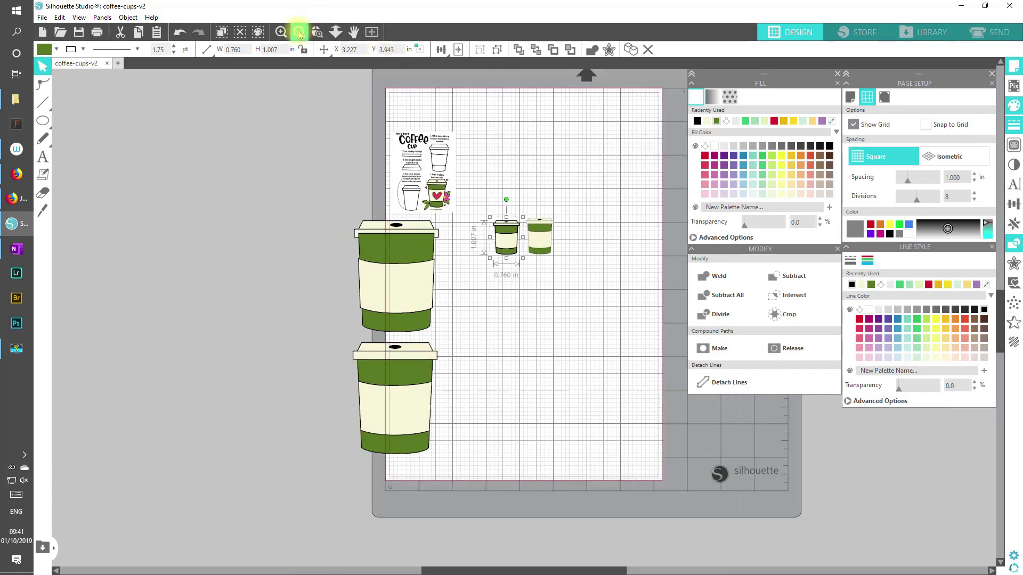
click(281, 33)
click(279, 34)
click(278, 35)
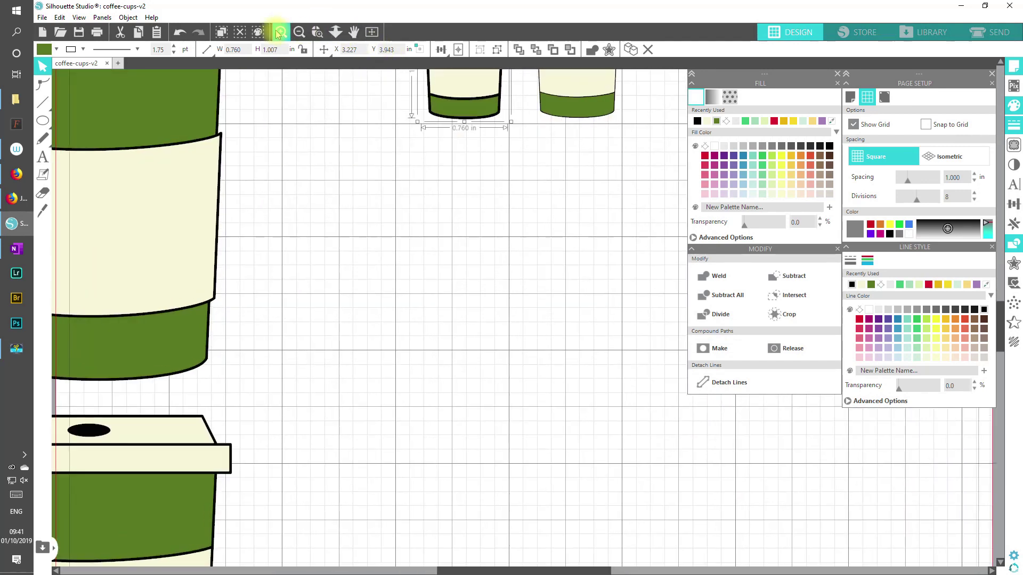
click(278, 34)
key(space)
drag(560, 191, 548, 536)
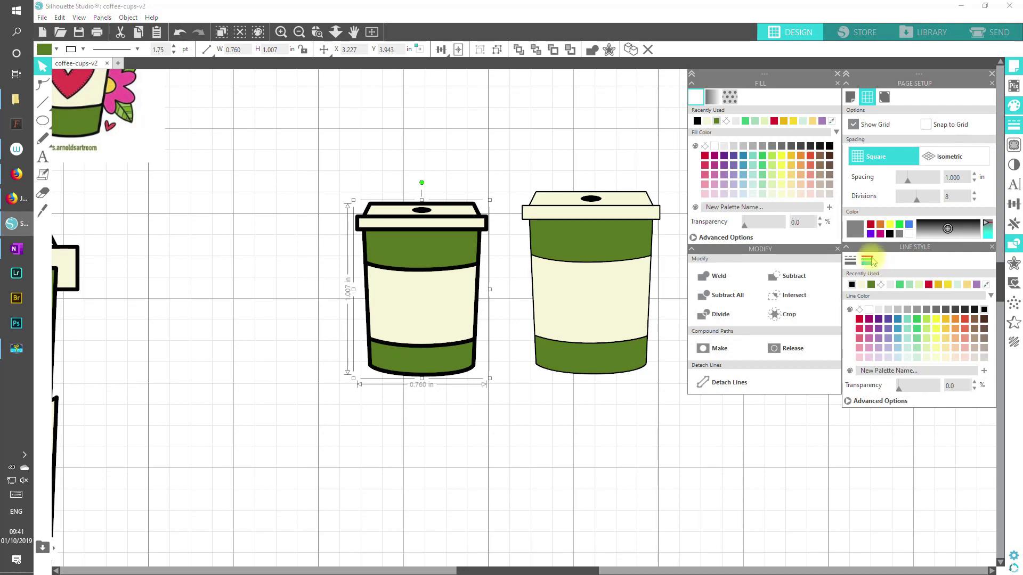
click(851, 260)
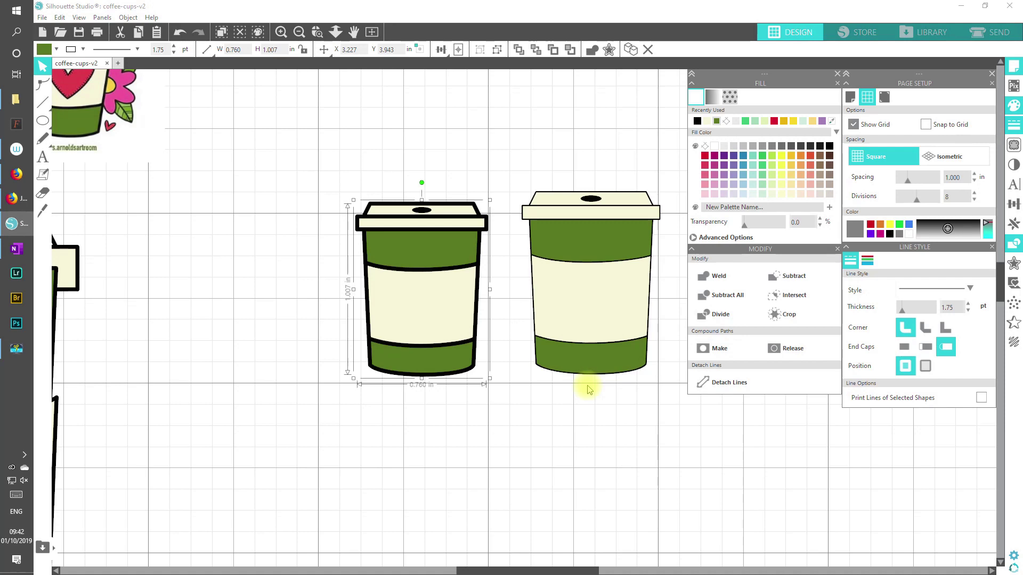
Undo the scaling, copying and grouping edits until the cup with detached lines is back at its full 2.525 in width.
click(181, 32)
click(182, 32)
click(181, 32)
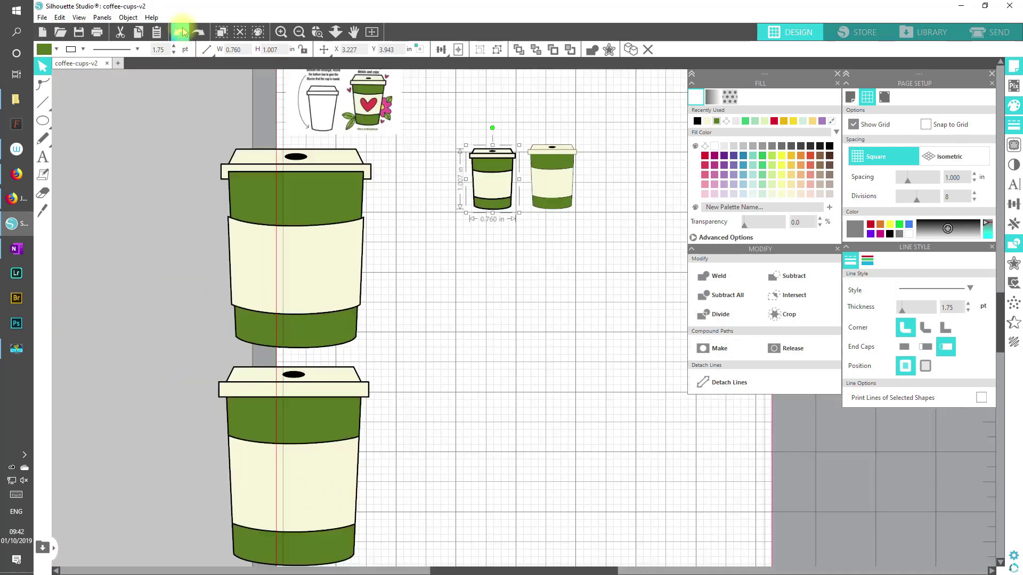
click(181, 32)
click(181, 32)
click(181, 32)
click(181, 32)
click(181, 32)
click(181, 32)
click(181, 32)
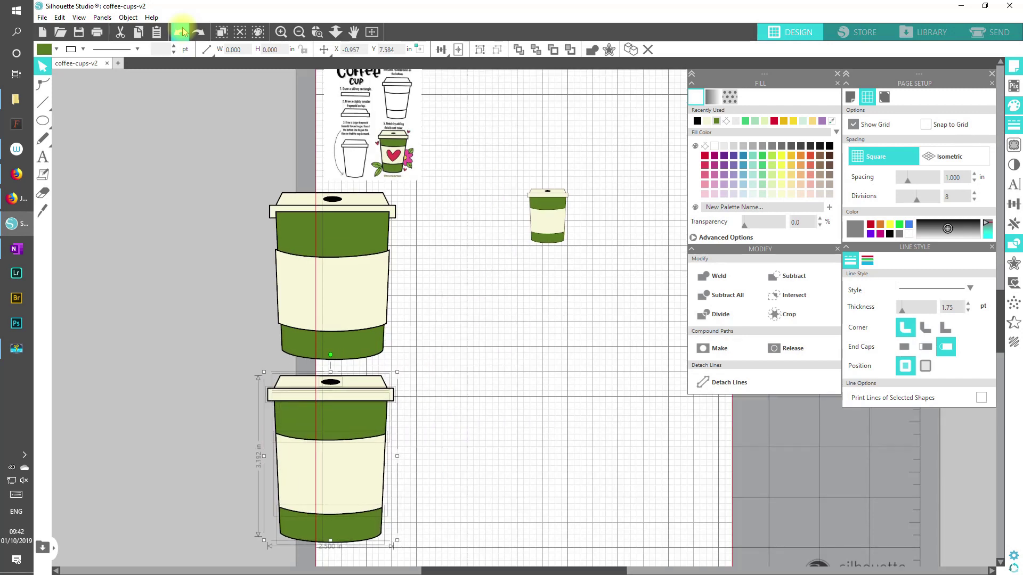
click(181, 32)
click(181, 32)
click(181, 32)
click(182, 32)
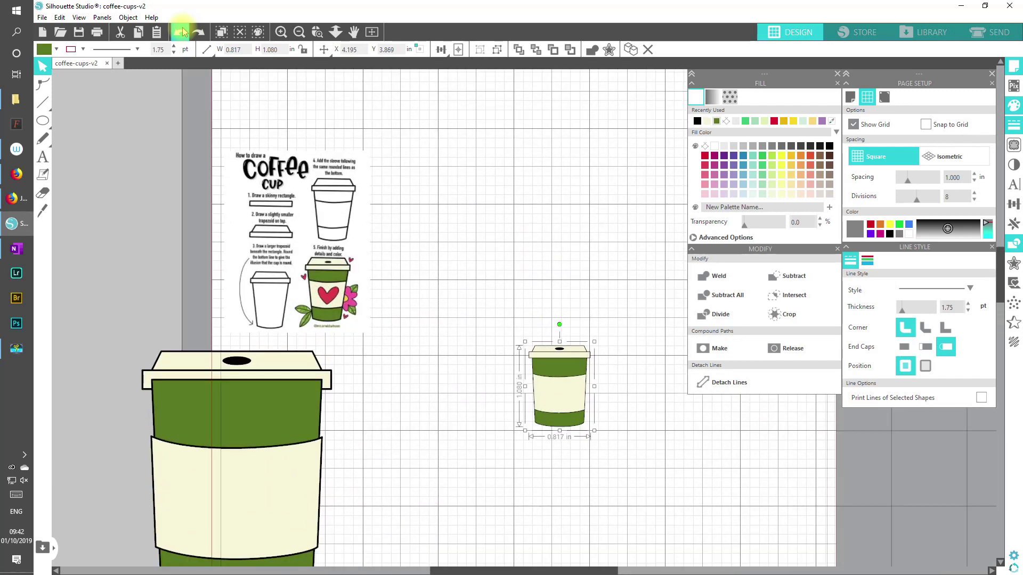
click(181, 32)
click(181, 32)
click(181, 32)
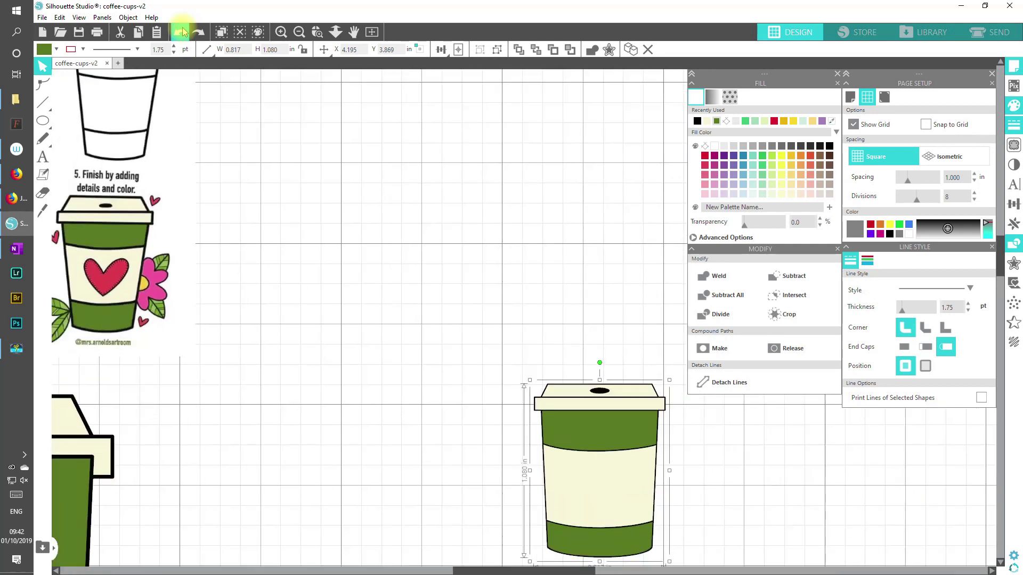
click(181, 32)
click(181, 32)
click(182, 32)
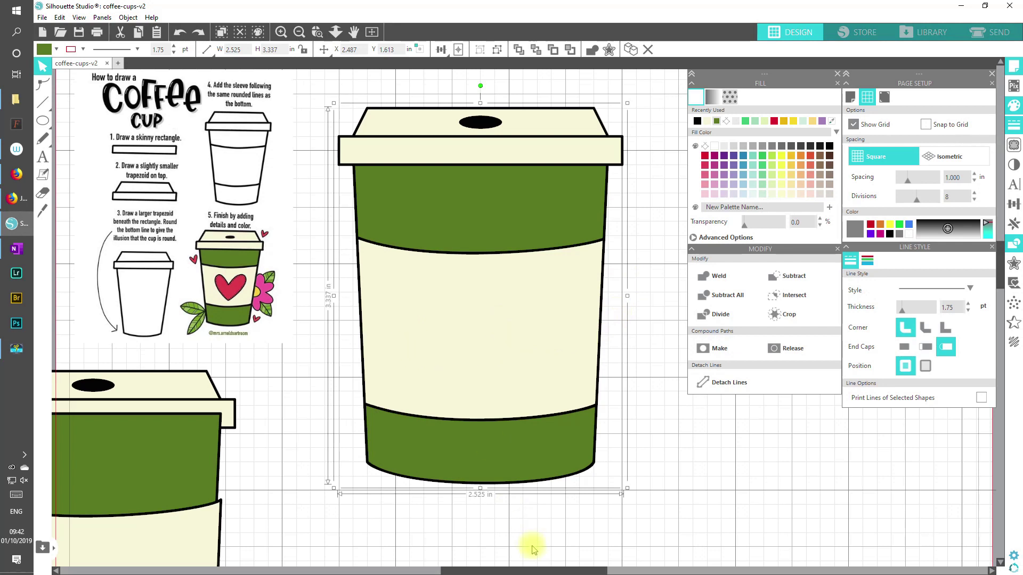
Close the Modify options and hide the page grid around the full-size cup.
click(836, 248)
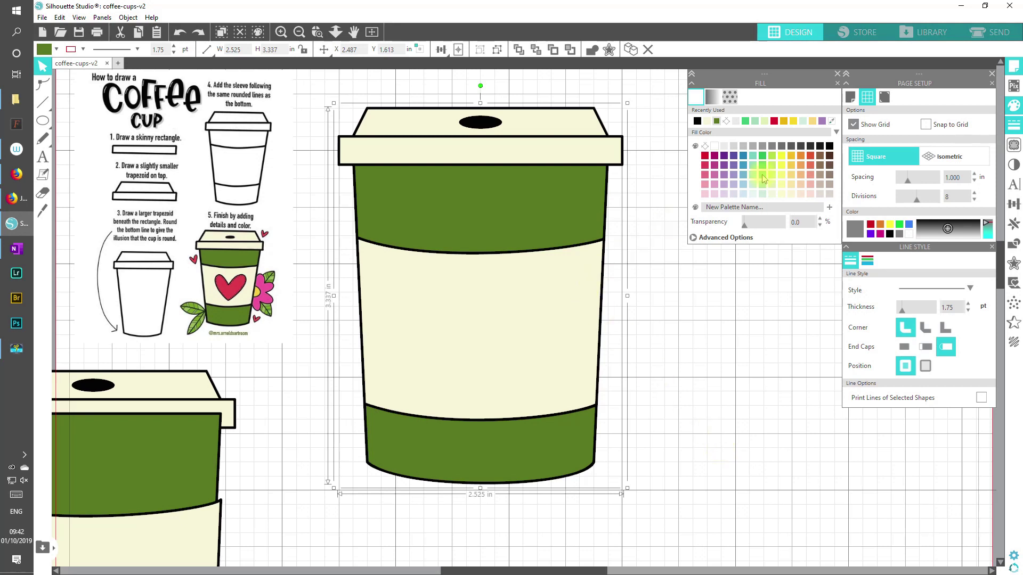
click(873, 129)
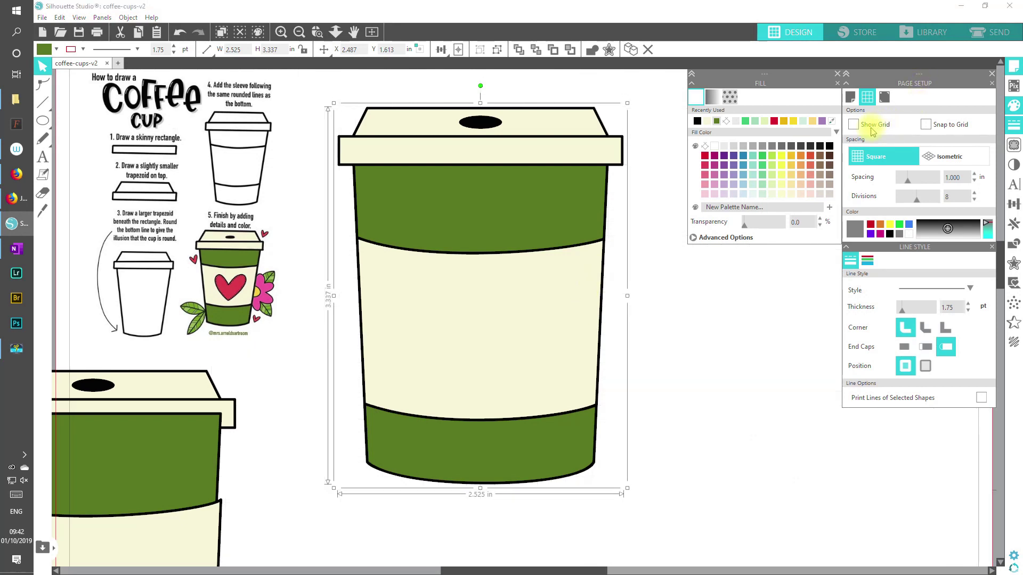
click(280, 32)
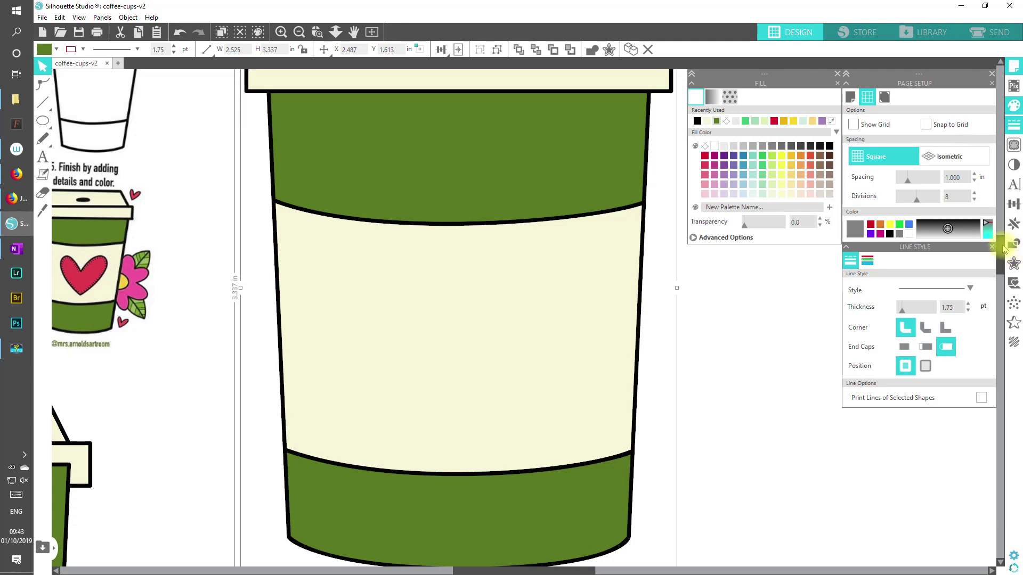
drag(1004, 249, 1002, 230)
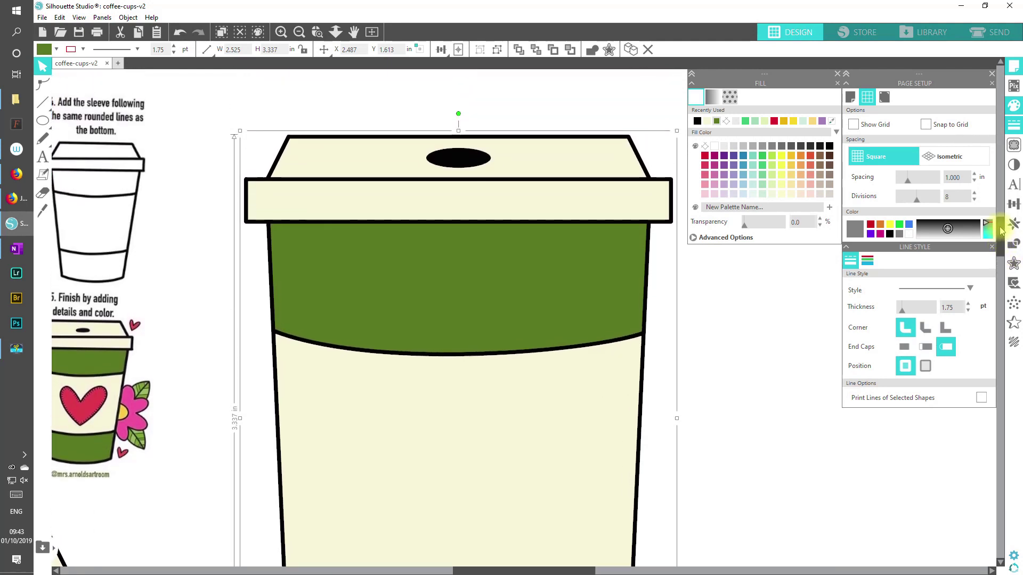
drag(547, 570, 556, 570)
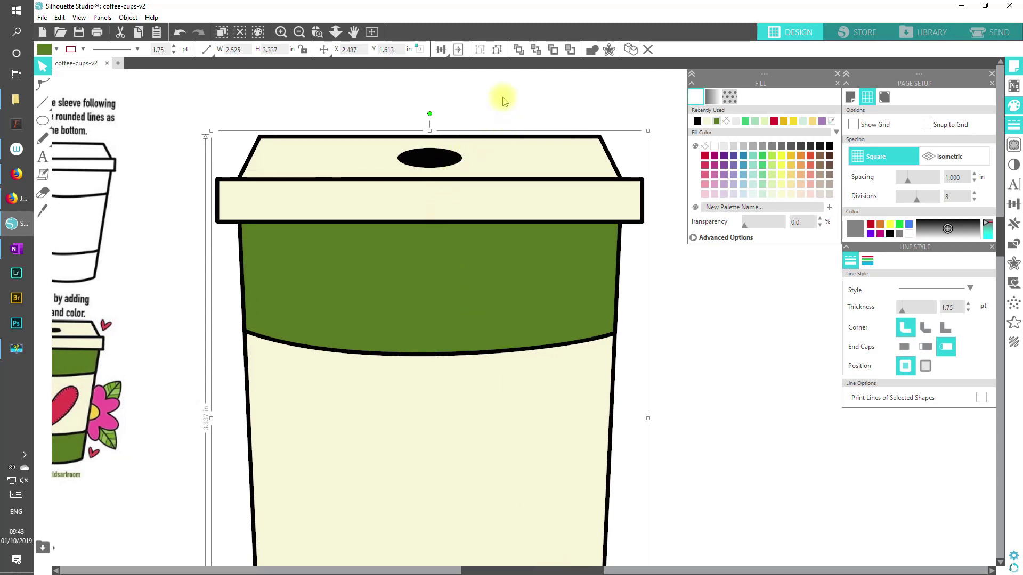
Duplicate the cup slightly to the right and give the copy a black fill with red lines.
click(630, 50)
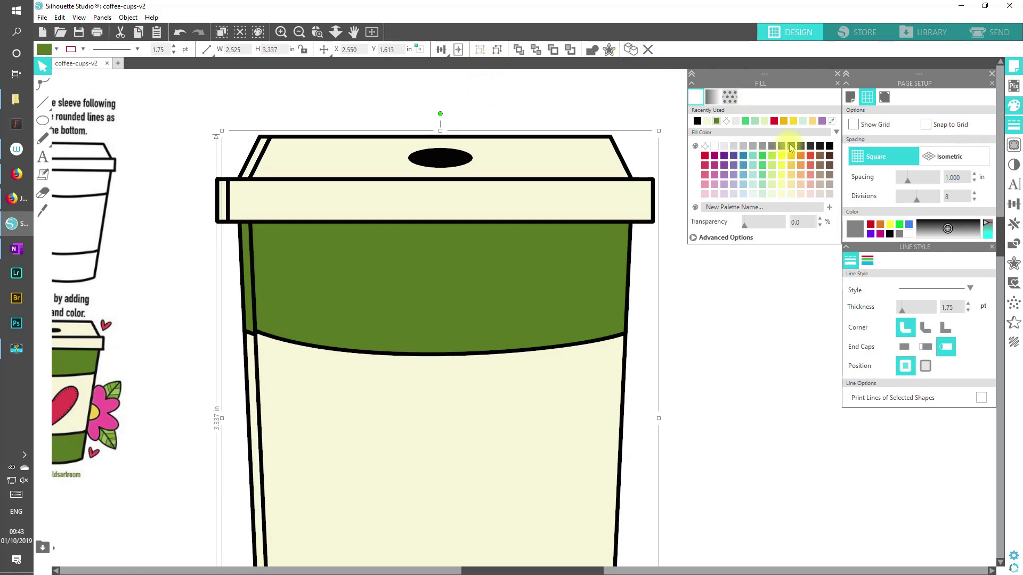
click(697, 121)
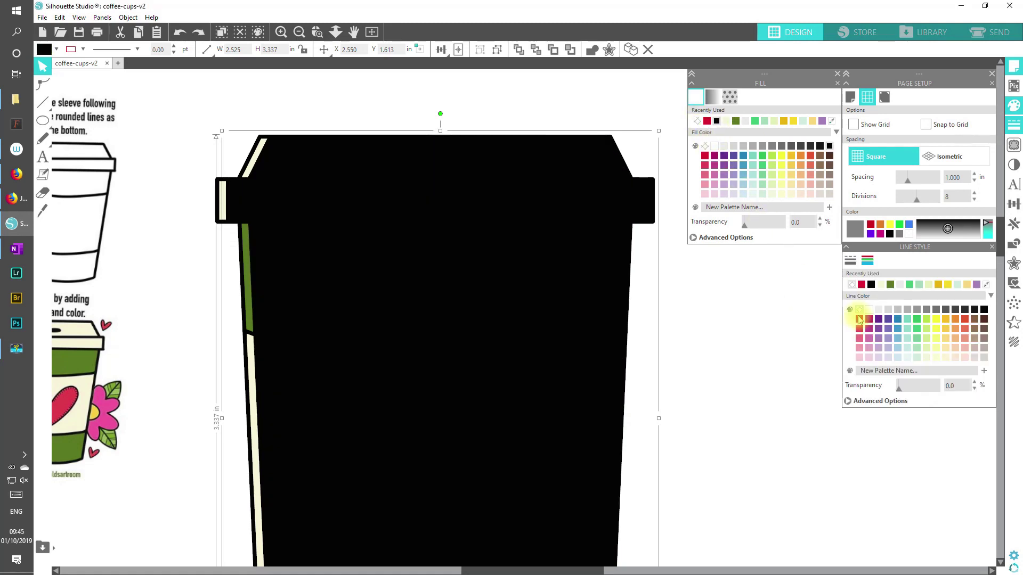
click(859, 320)
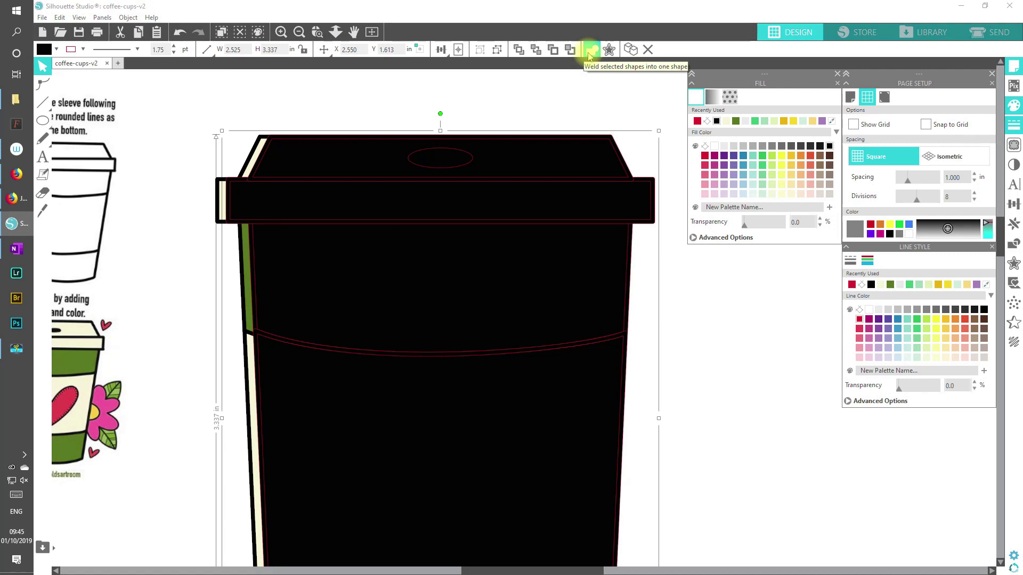
Weld the copied cup's shapes into one silhouette and make its fill transparent so only the red outline remains.
click(590, 54)
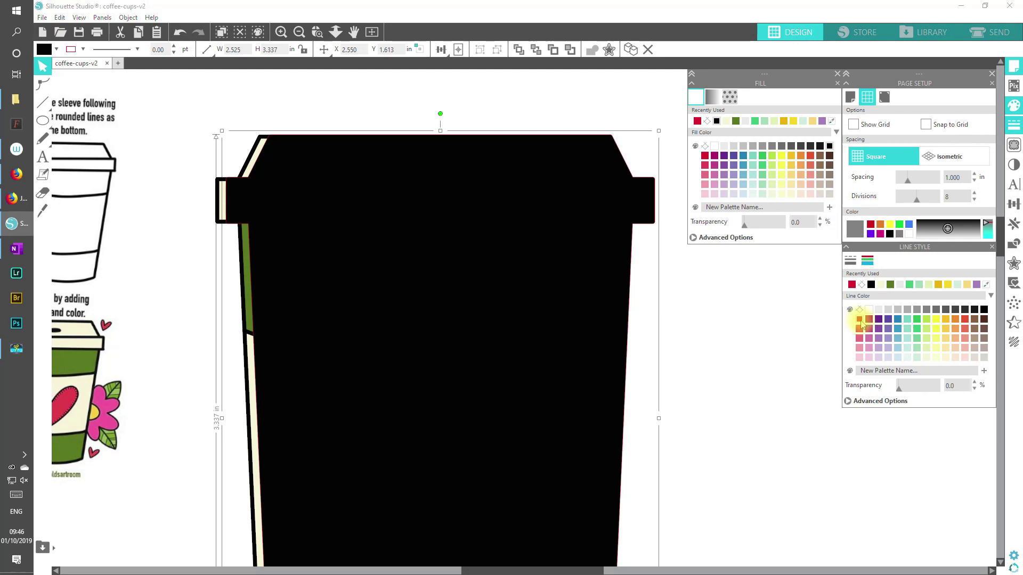
drag(760, 228, 734, 220)
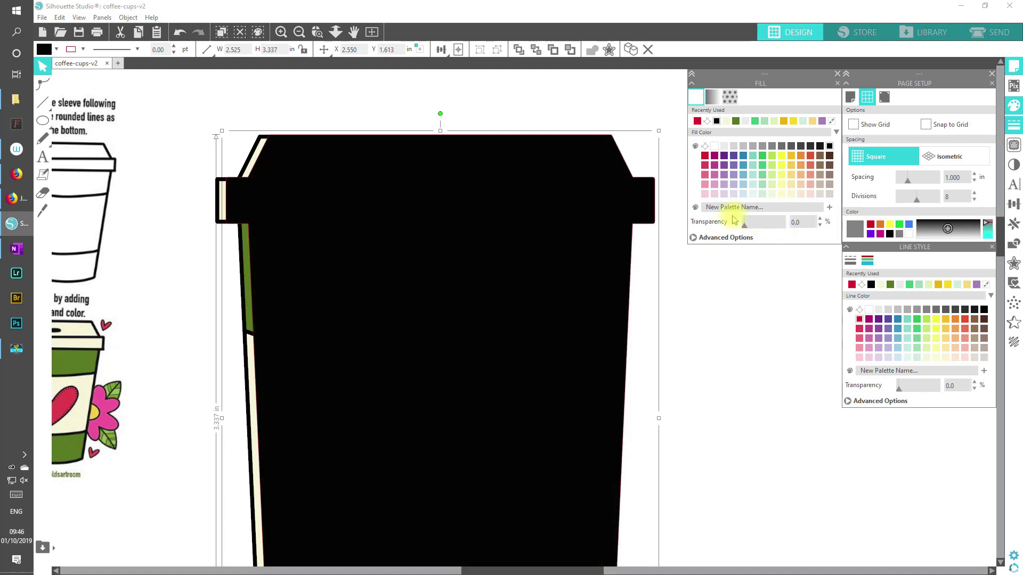
click(707, 121)
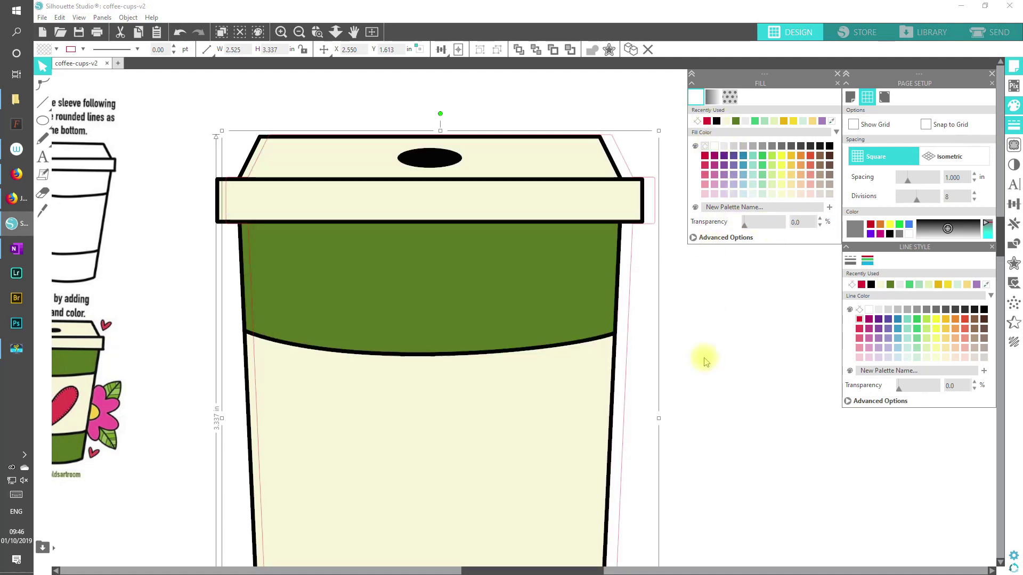
Check the red outline against the cup's outer edge, then shift it below and to the right of the cup.
mouse_move(631, 259)
mouse_down()
mouse_move(655, 267)
mouse_move(644, 258)
mouse_move(637, 271)
mouse_move(618, 254)
mouse_move(623, 261)
mouse_up()
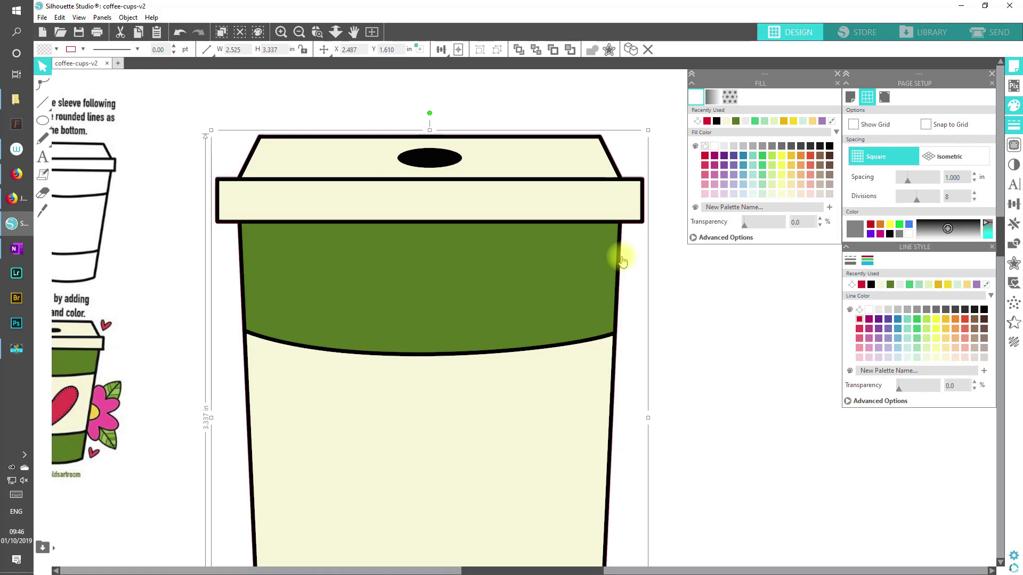
key(Right)
key(Right)
key(Right)
key(Right)
key(Right)
key(Right)
key(Right)
key(Right)
key(Right)
key(Right)
key(Right)
key(Right)
drag(649, 230, 678, 262)
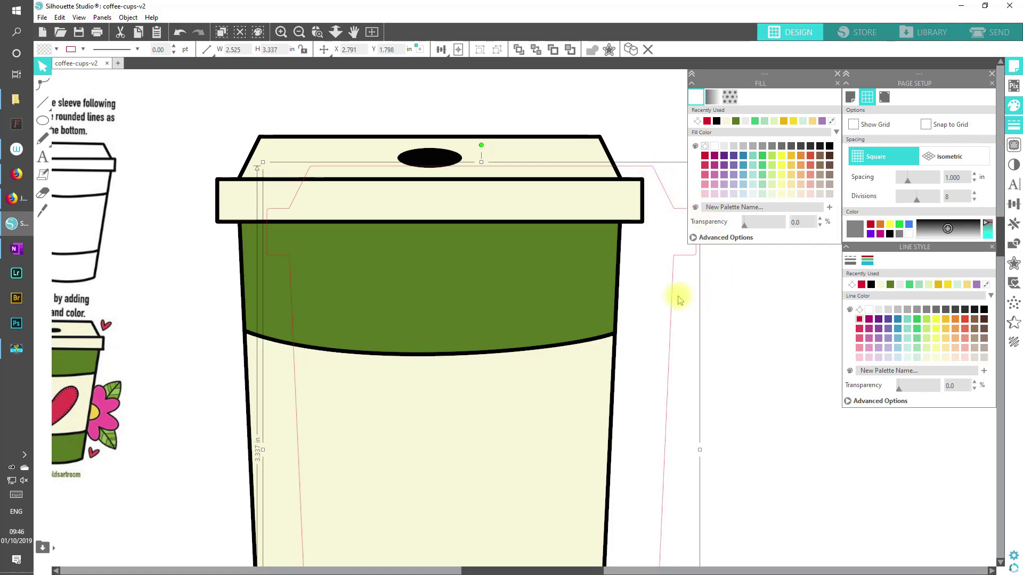
drag(678, 293, 656, 313)
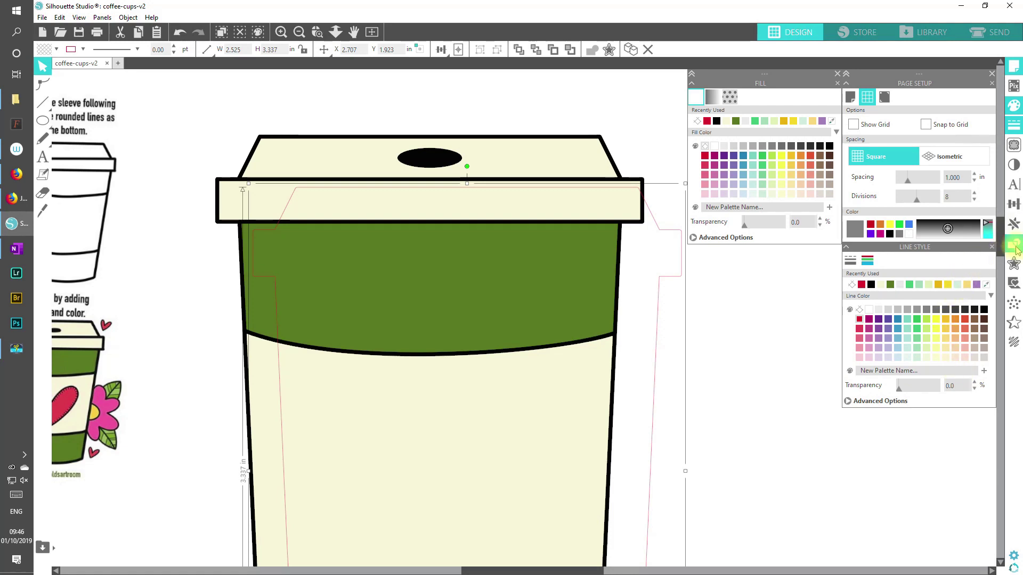
Create an outward offset of the red cup outline with the sharp corner style.
click(1015, 263)
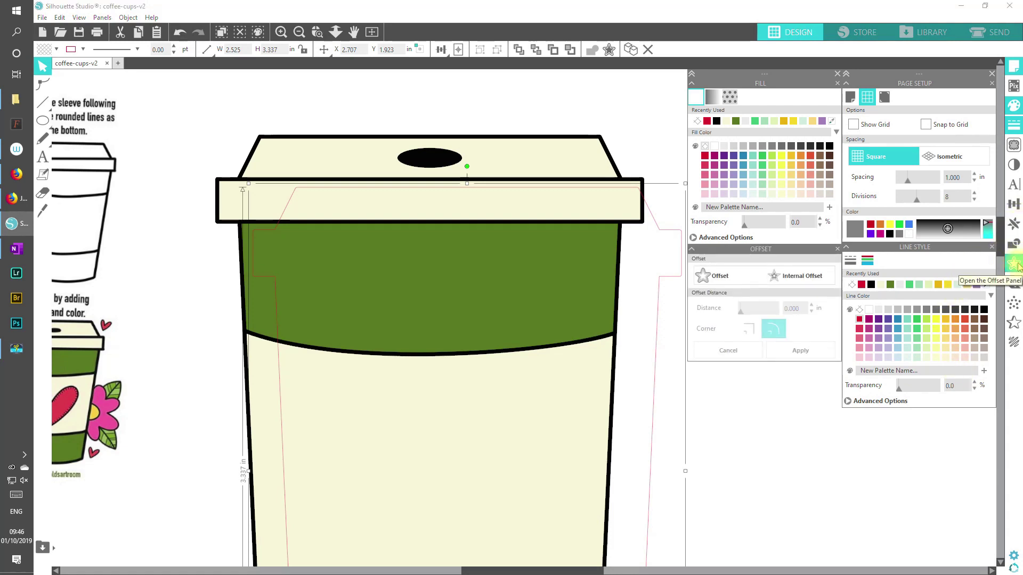
click(715, 281)
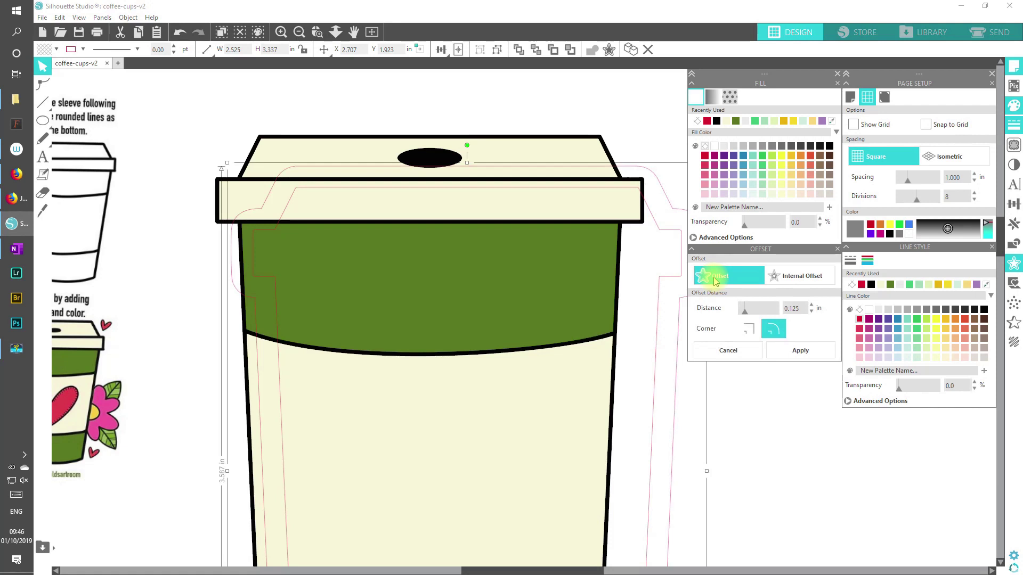
click(750, 330)
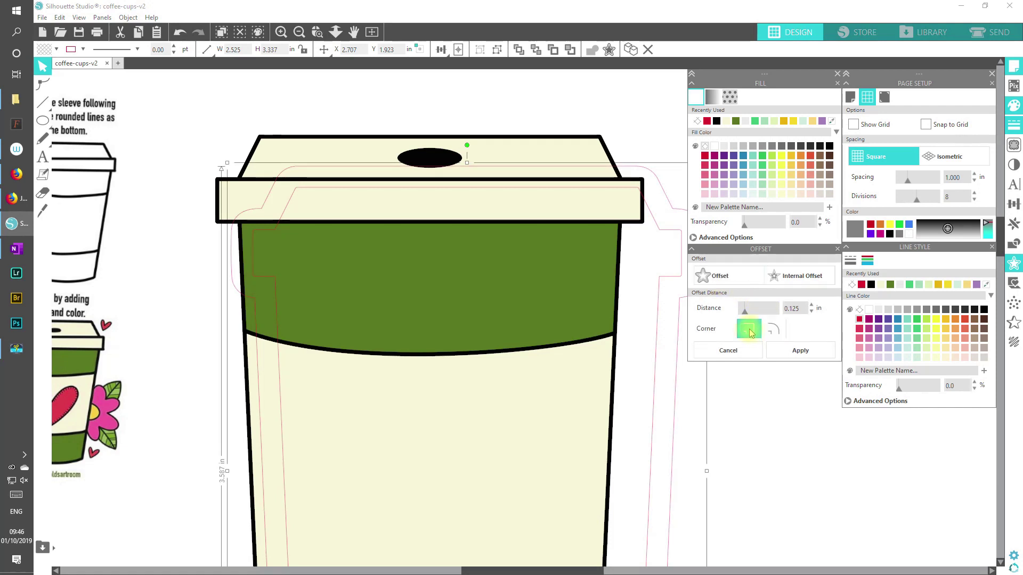
Reduce the offset distance around the cup outline to 0.020 in.
drag(557, 570, 571, 570)
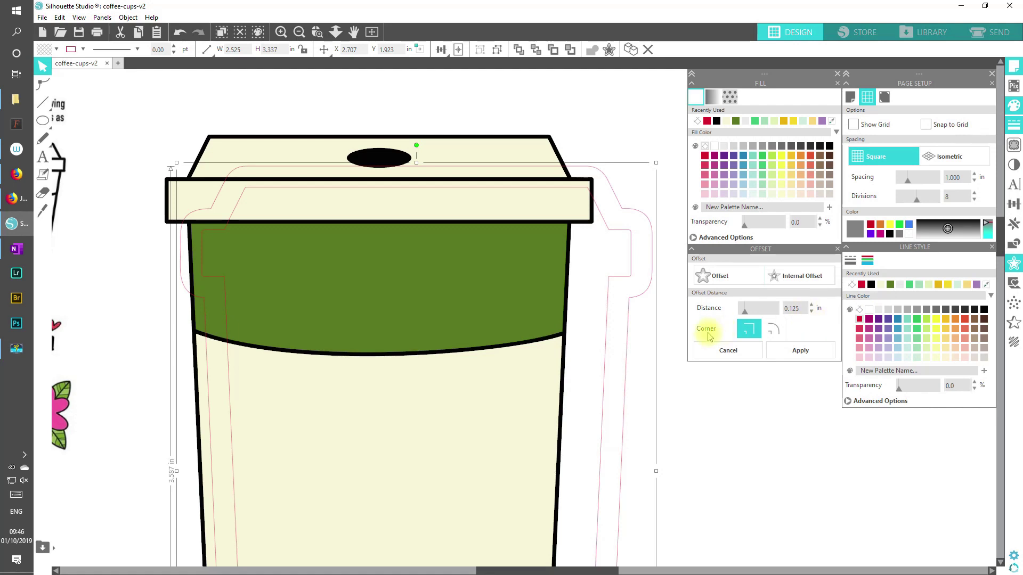
click(812, 312)
click(811, 312)
click(812, 312)
click(812, 312)
click(812, 312)
click(812, 313)
click(812, 312)
click(811, 312)
click(812, 312)
click(811, 312)
click(812, 313)
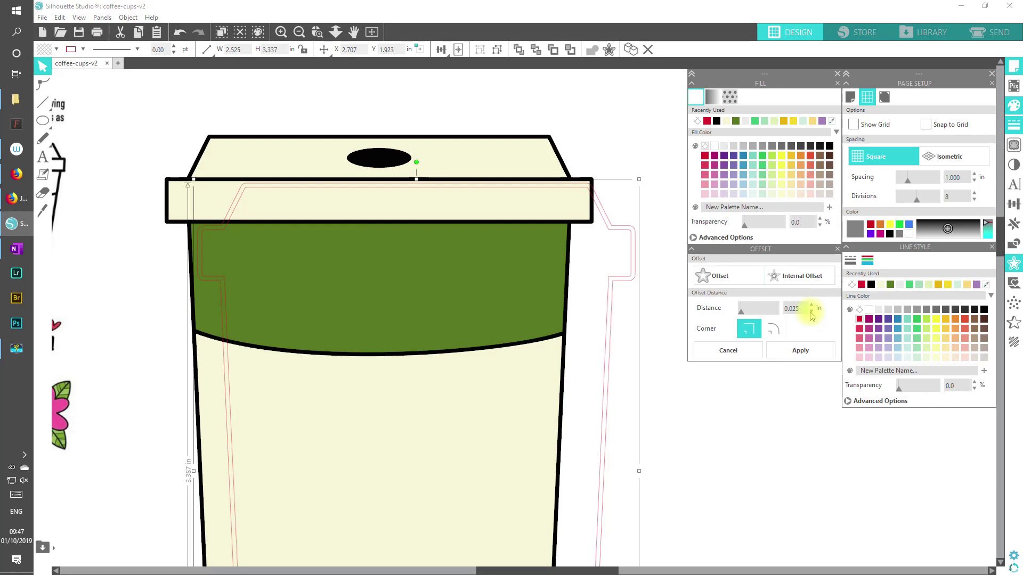
click(812, 312)
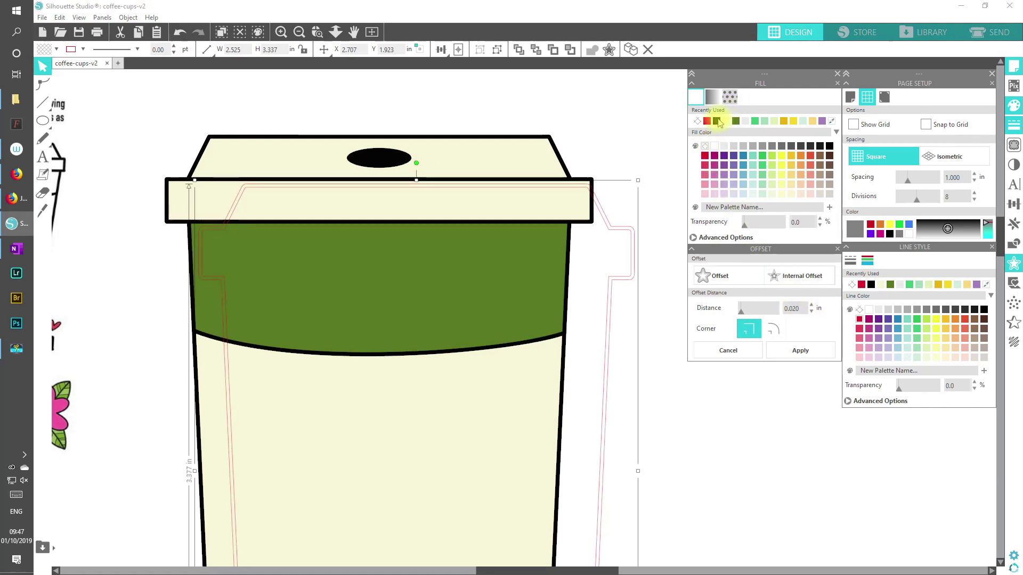
Fill the offset shape black with a transparent line and group it with the inner red outline.
click(717, 121)
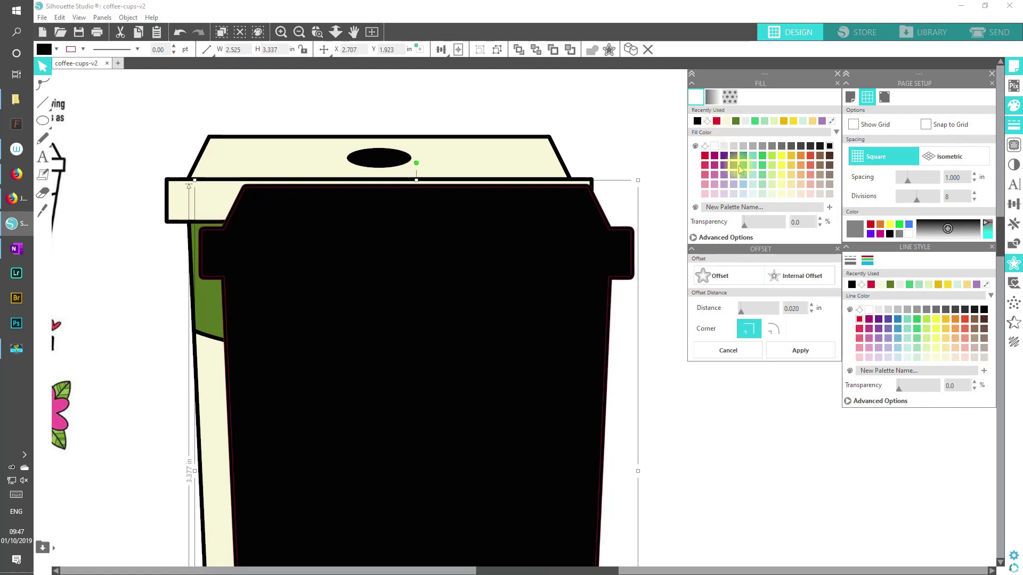
click(861, 311)
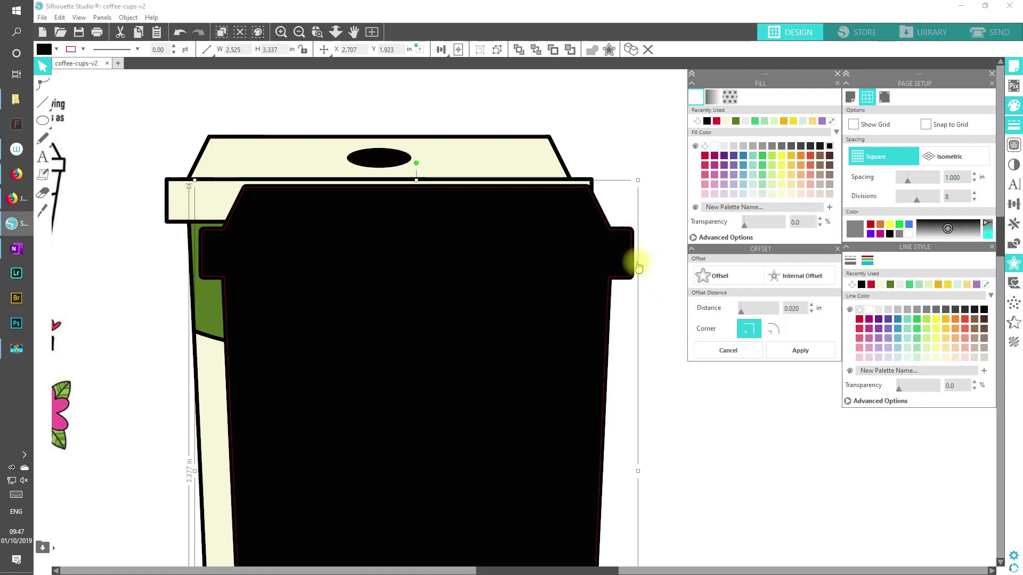
drag(661, 306, 624, 266)
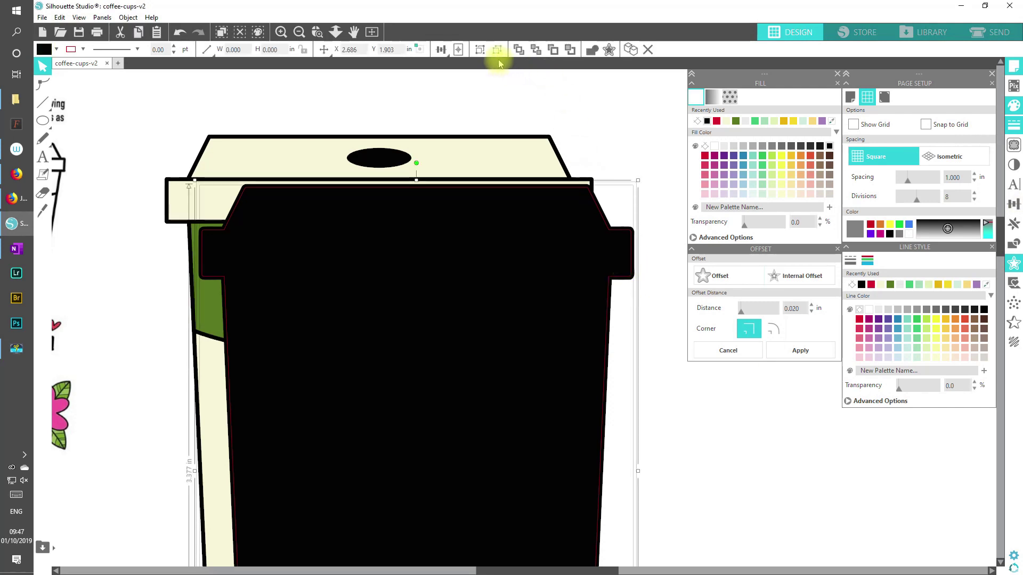
click(479, 49)
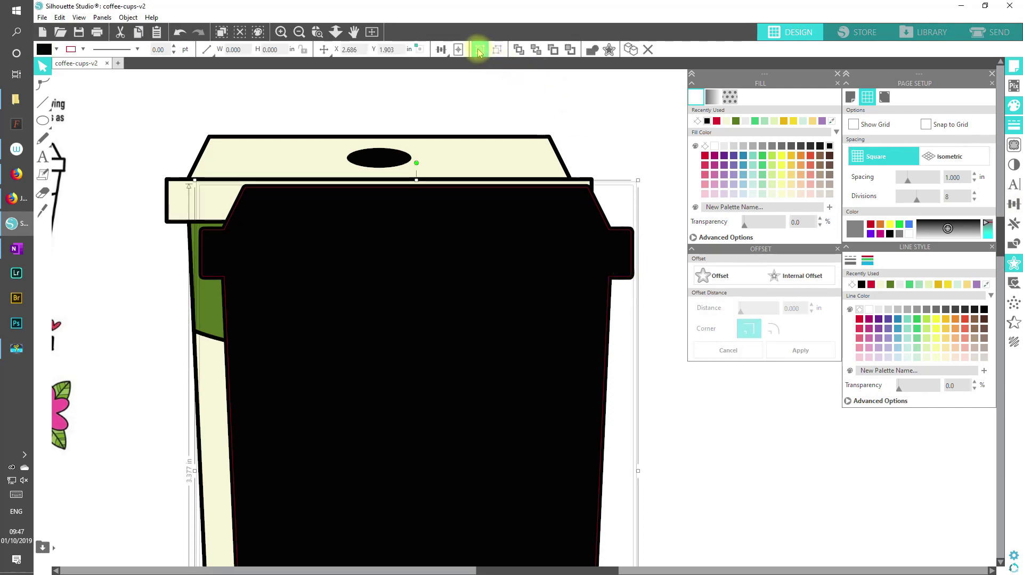
Move the grouped black silhouette slightly up and to the right, and send it behind the cup.
click(523, 157)
drag(575, 221, 595, 206)
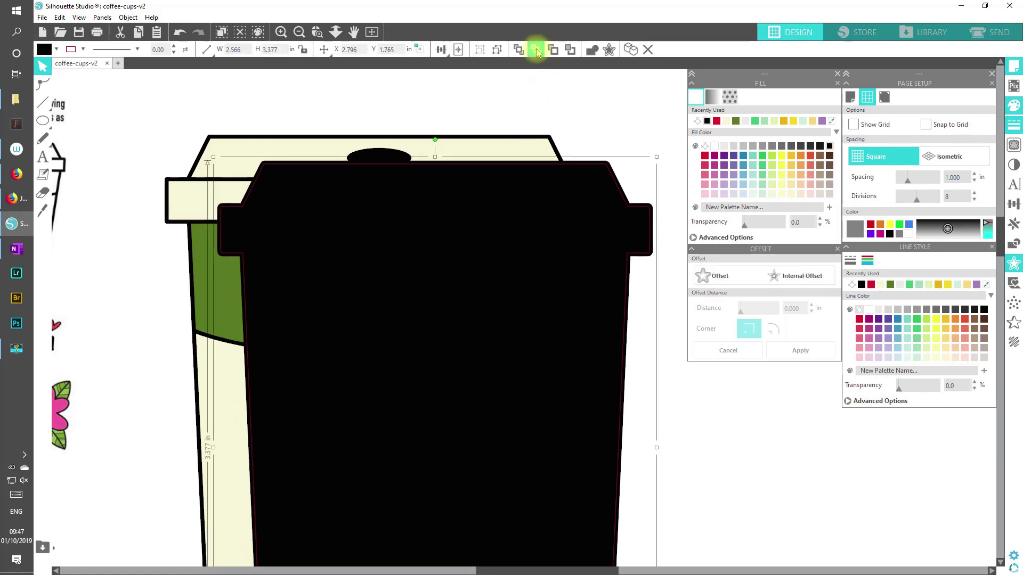
click(536, 49)
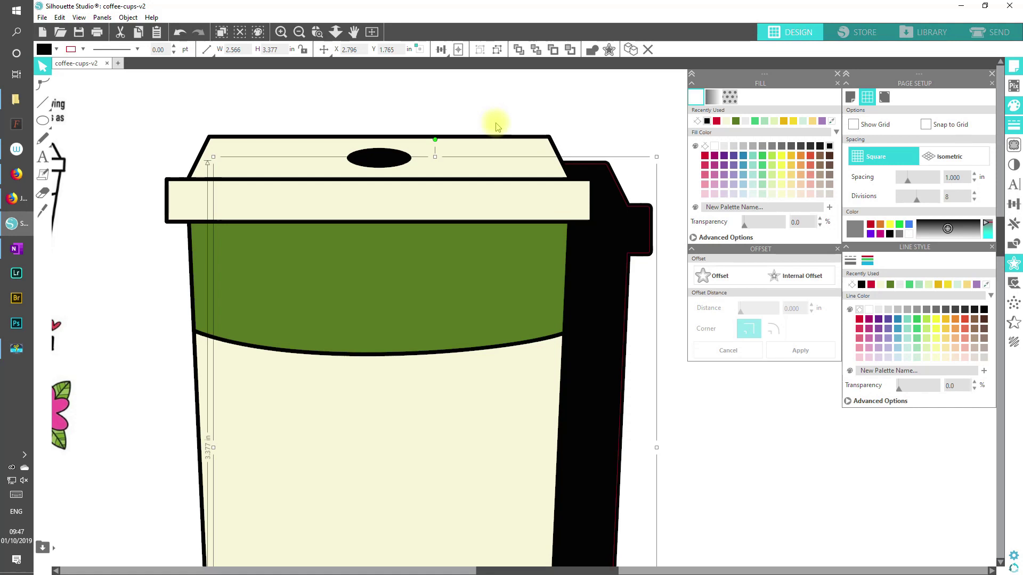
Move the black silhouette behind the cup, select both, and align them by horizontal center and vertical middle.
drag(624, 219, 593, 181)
drag(504, 105, 521, 187)
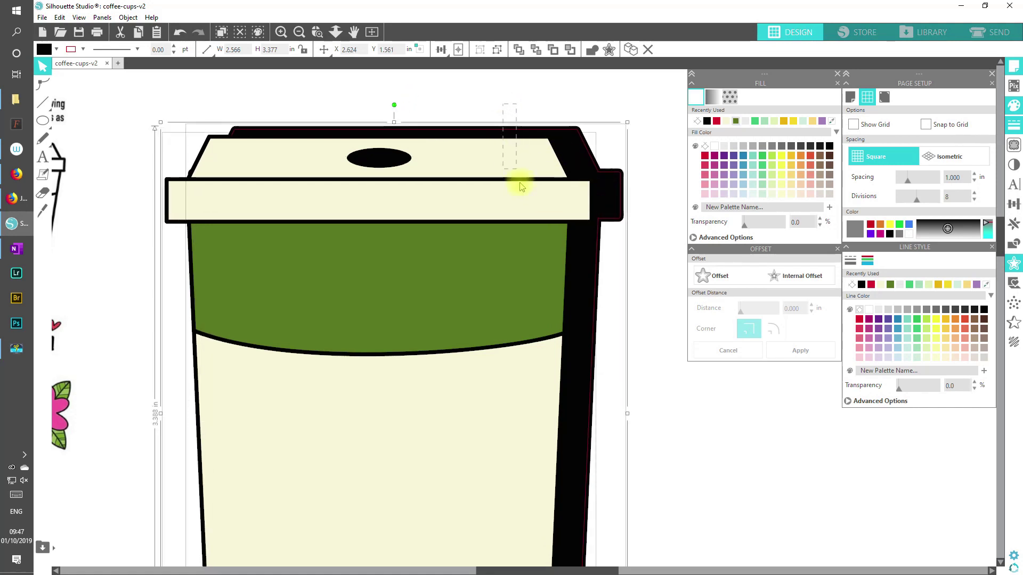
click(440, 50)
click(459, 67)
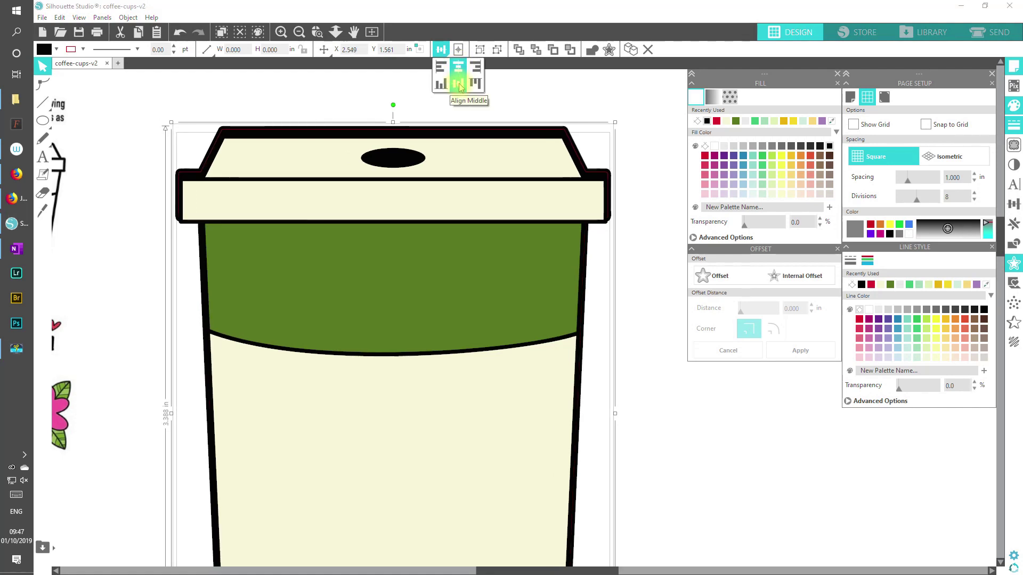
click(459, 85)
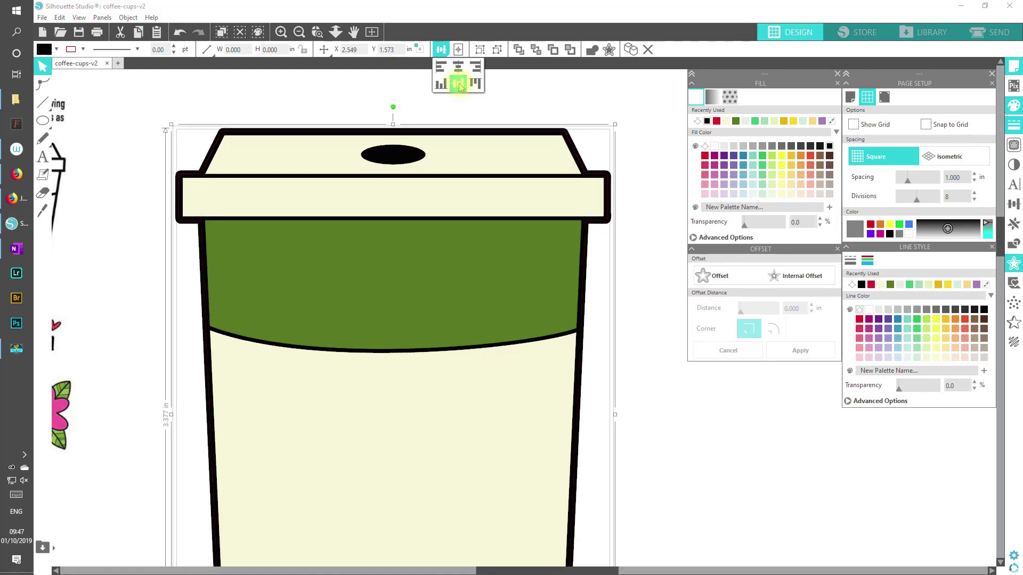
click(648, 127)
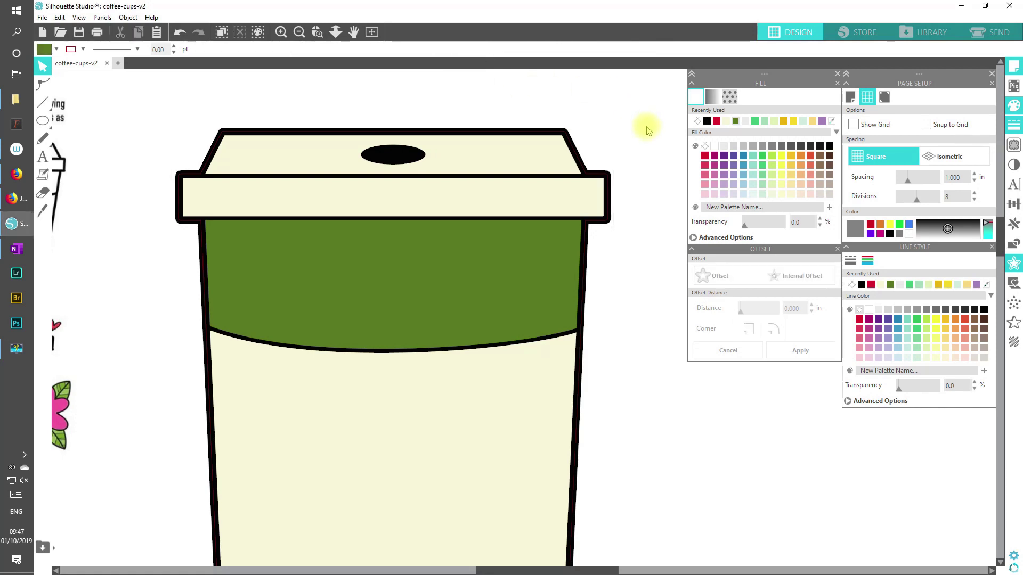
Set cutting by line color with only red RGB (237,37,43) enabled and first in order, and check the cut line at the cup's edge.
click(317, 32)
drag(604, 213, 523, 118)
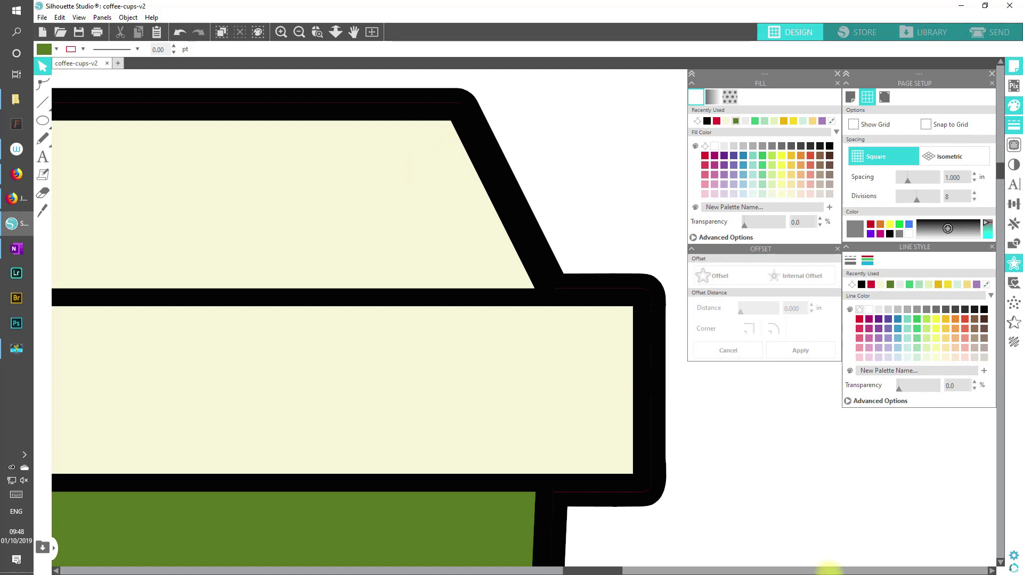
click(1007, 33)
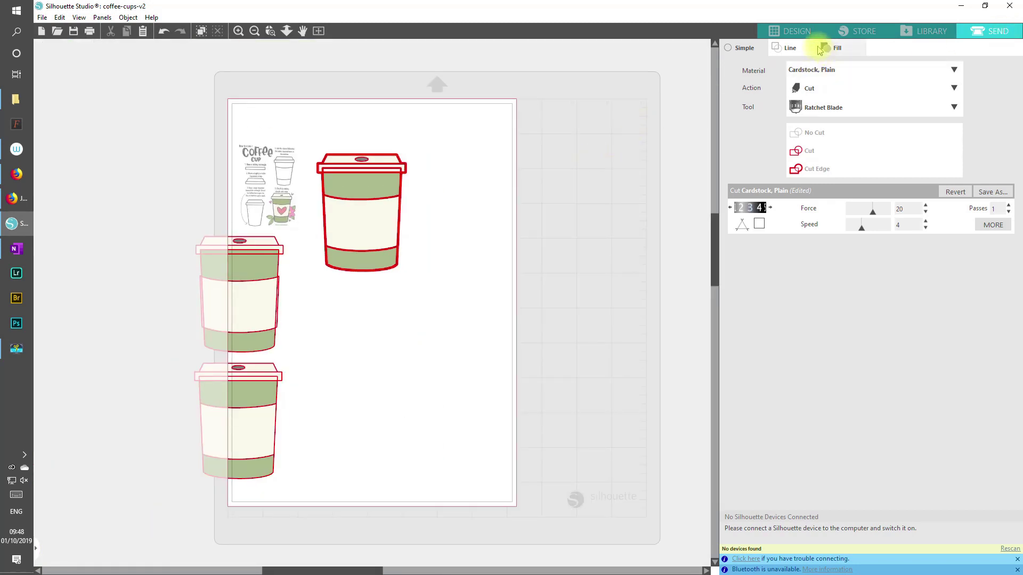
click(790, 49)
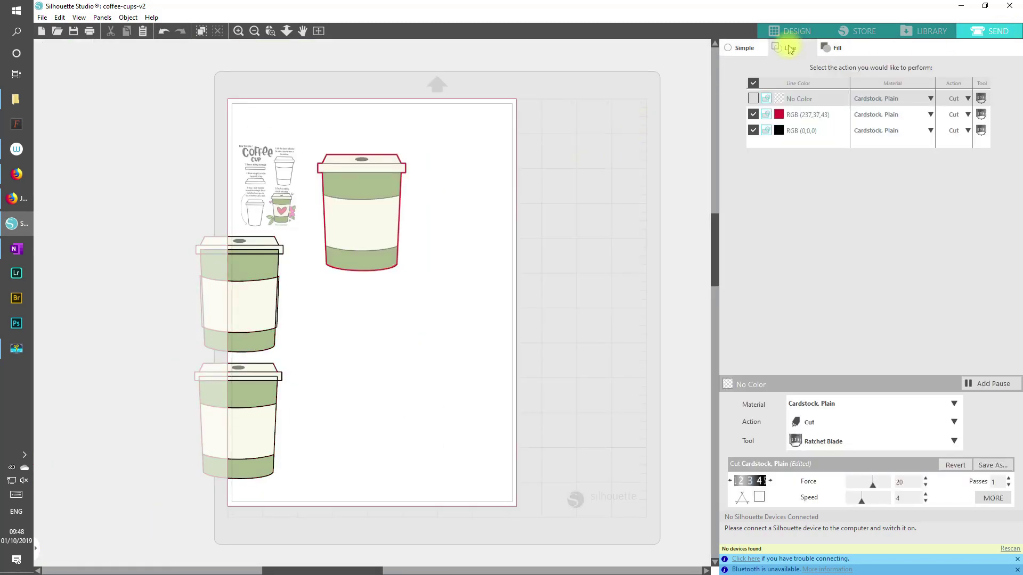
click(753, 131)
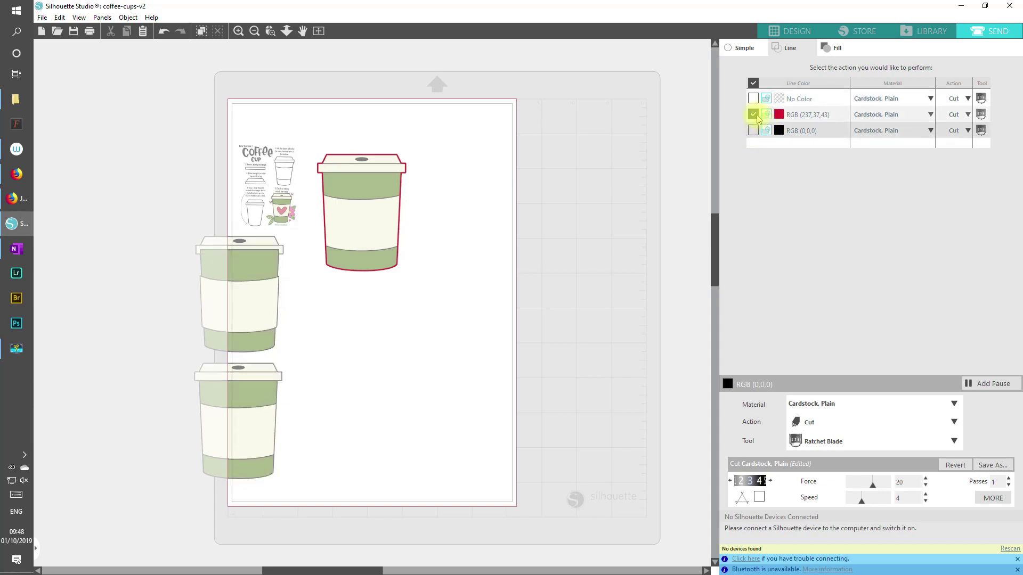
drag(801, 117, 802, 98)
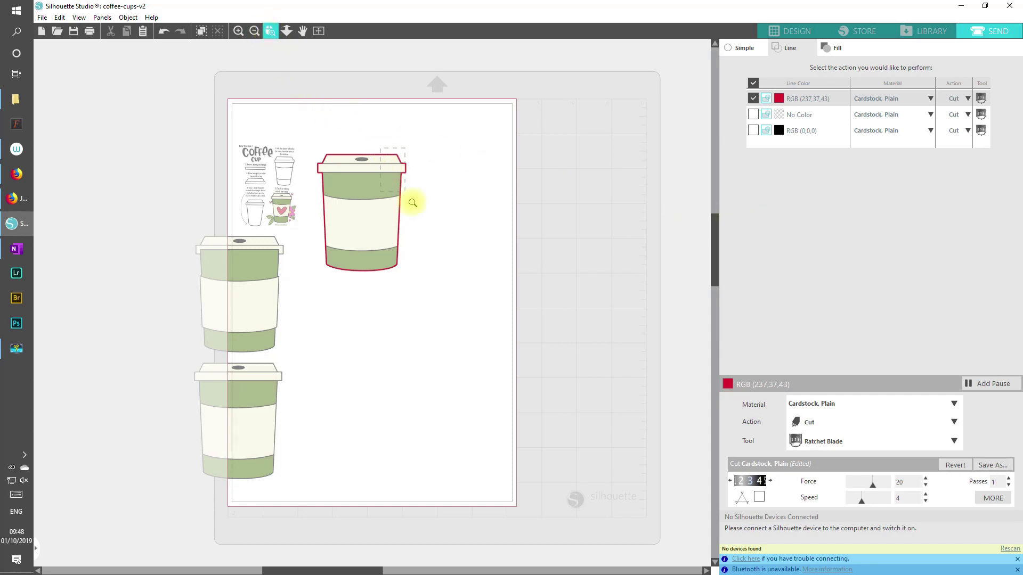
click(429, 224)
click(429, 224)
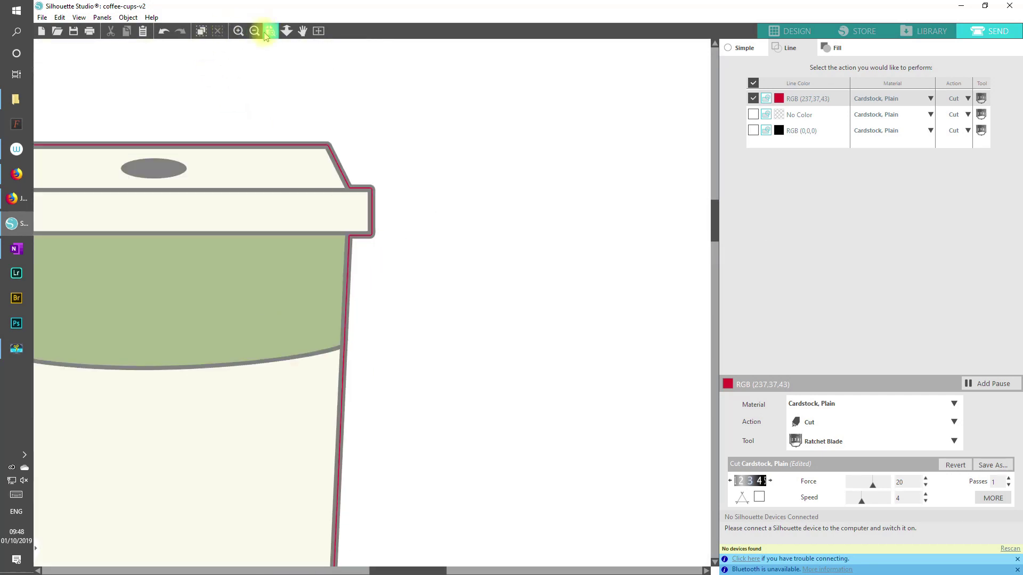
click(239, 31)
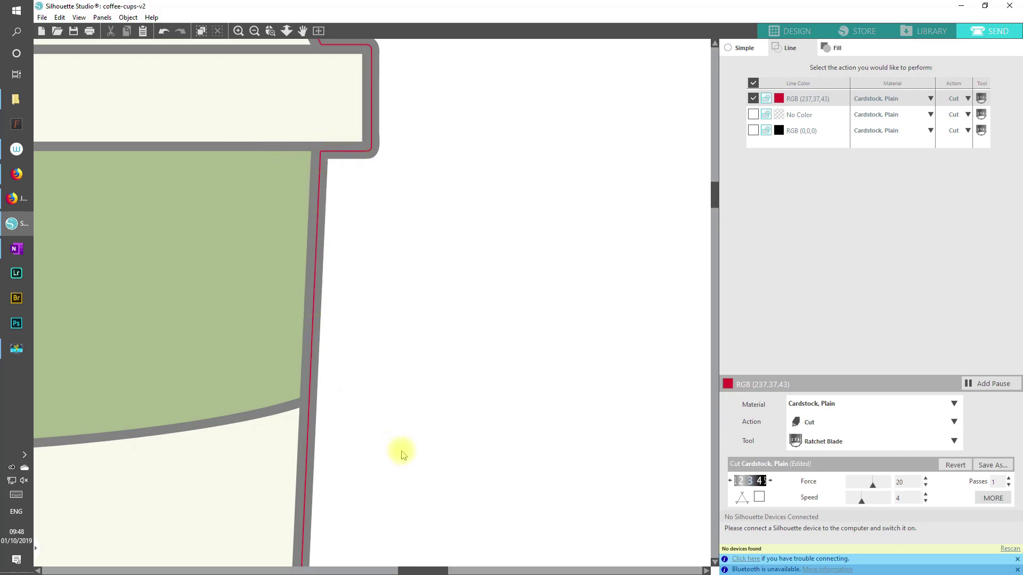
Return to the design workspace and close the offset settings.
click(790, 31)
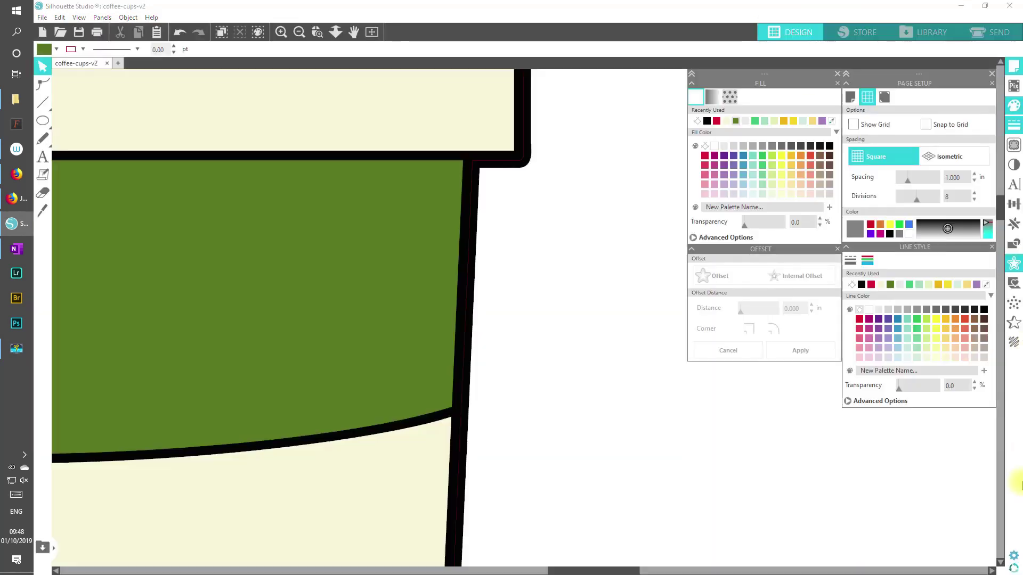
click(299, 33)
click(298, 33)
click(298, 33)
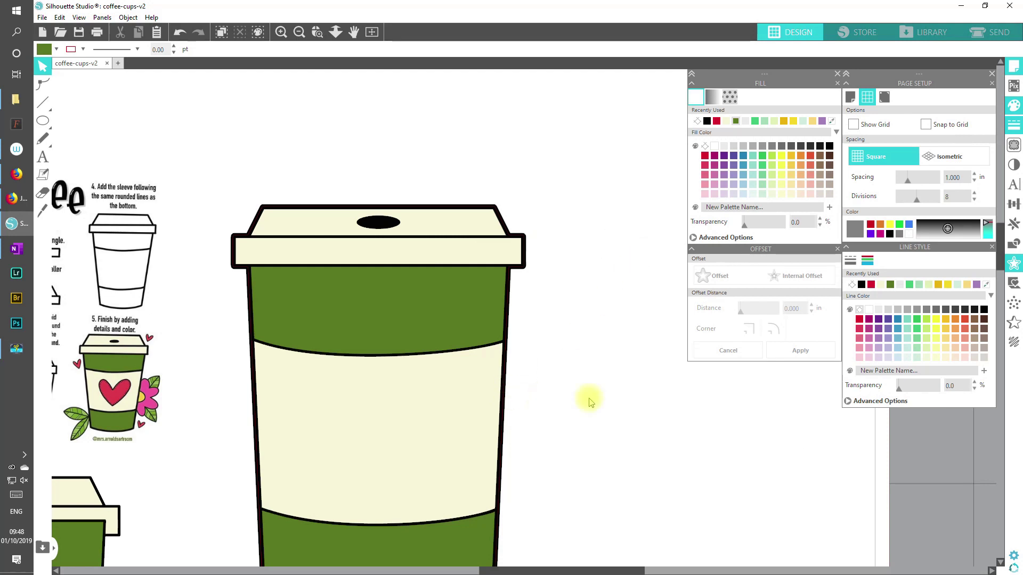
click(839, 250)
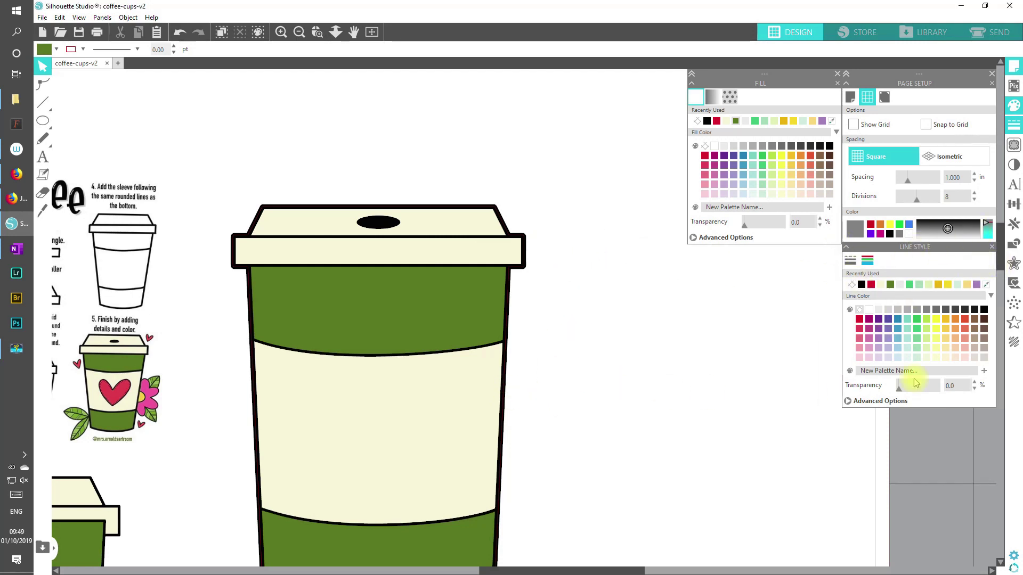
mouse_move(1000, 230)
mouse_down()
mouse_move(1000, 255)
mouse_move(1000, 246)
mouse_up()
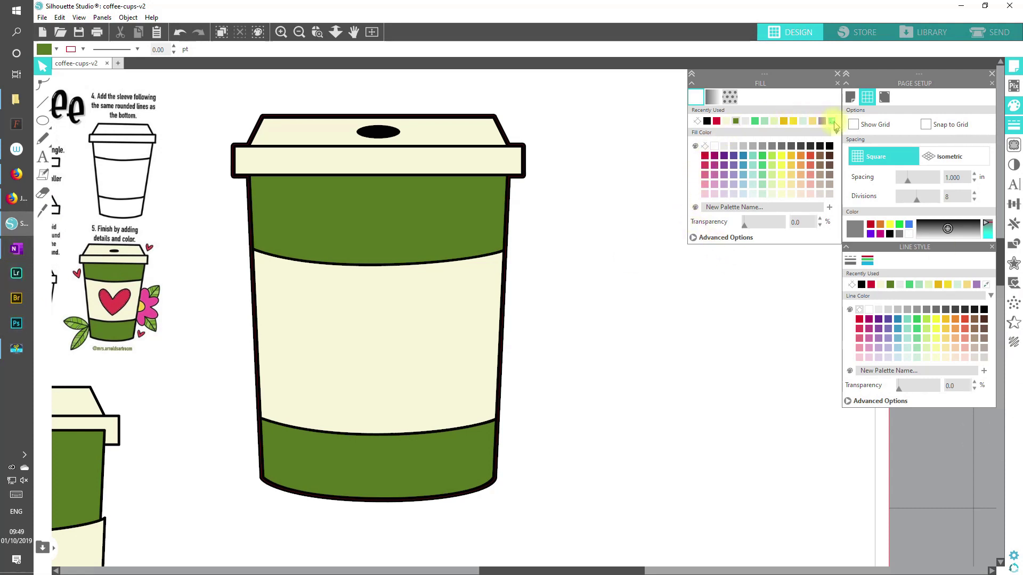
Sample the reference heart's red as the fill color and set the line color to transparent.
click(832, 121)
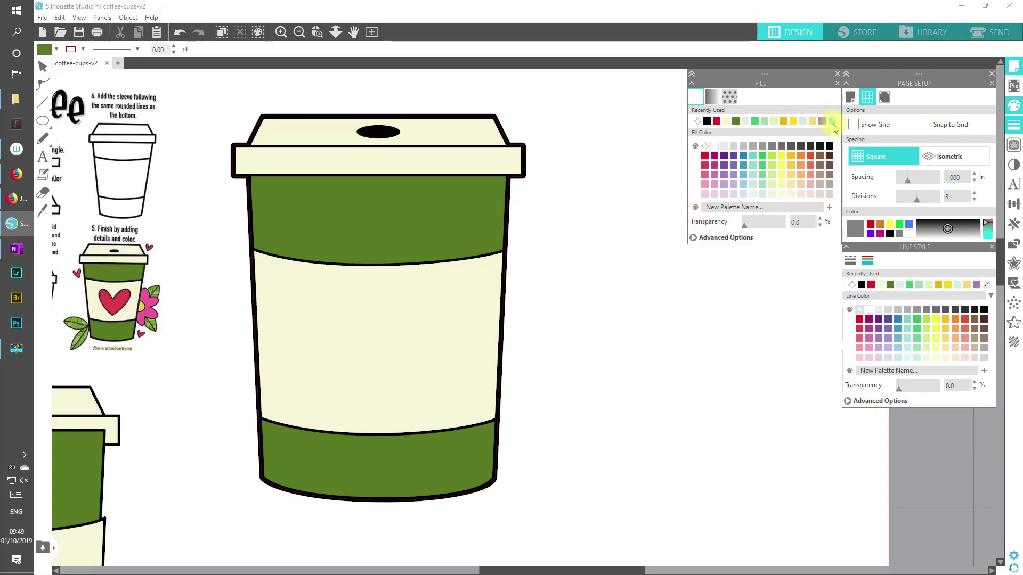
click(123, 301)
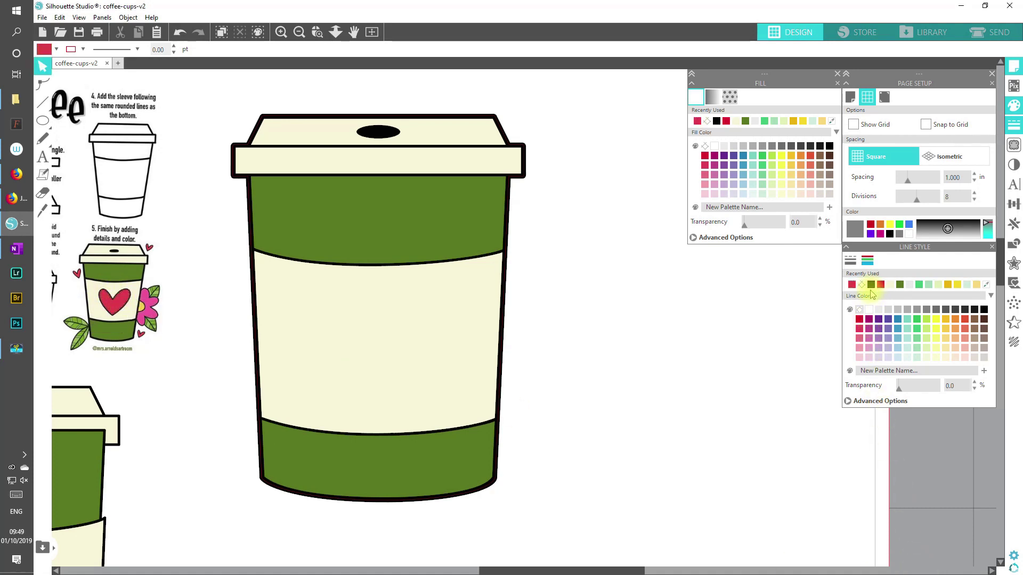
click(860, 310)
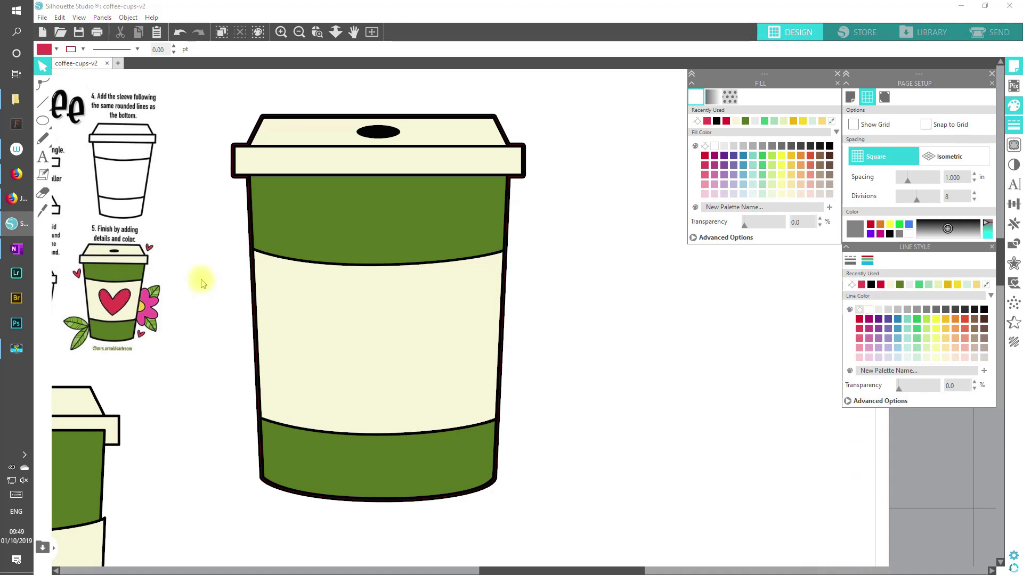
Draw a closed four-point curve shape, about 1.19 by 1.23 in, beside the cup as the base of a heart.
mouse_move(42, 104)
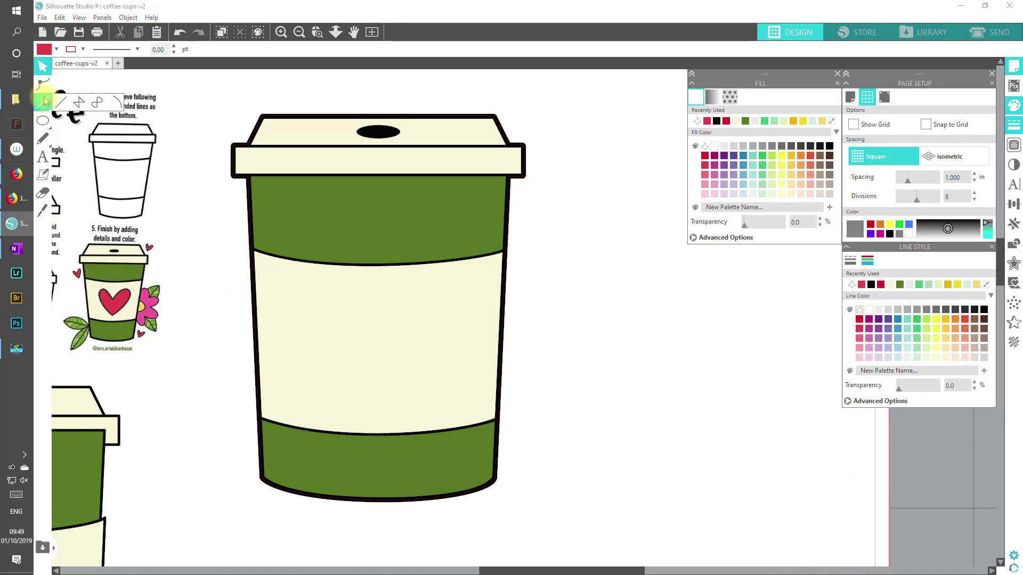
click(98, 108)
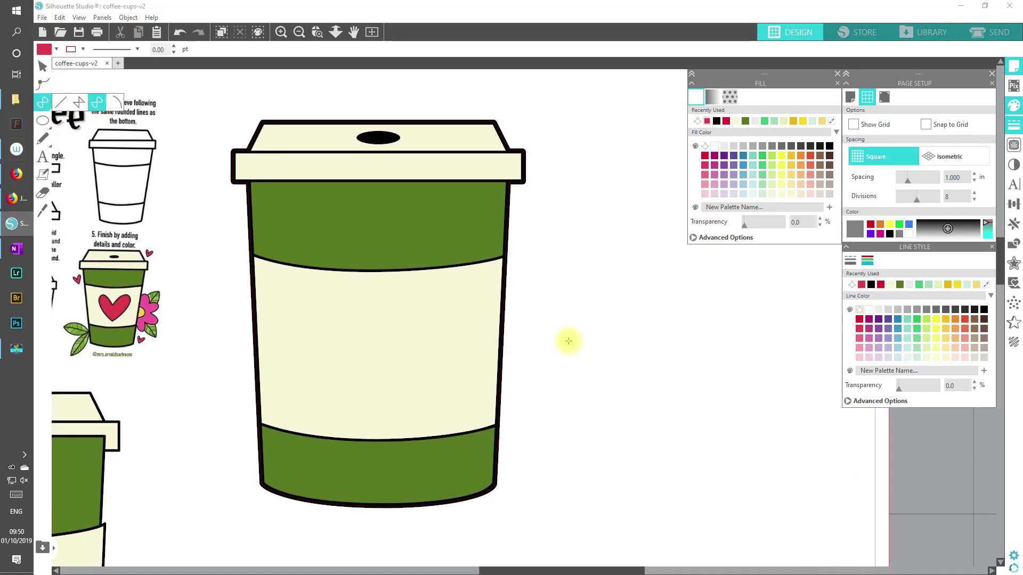
click(620, 331)
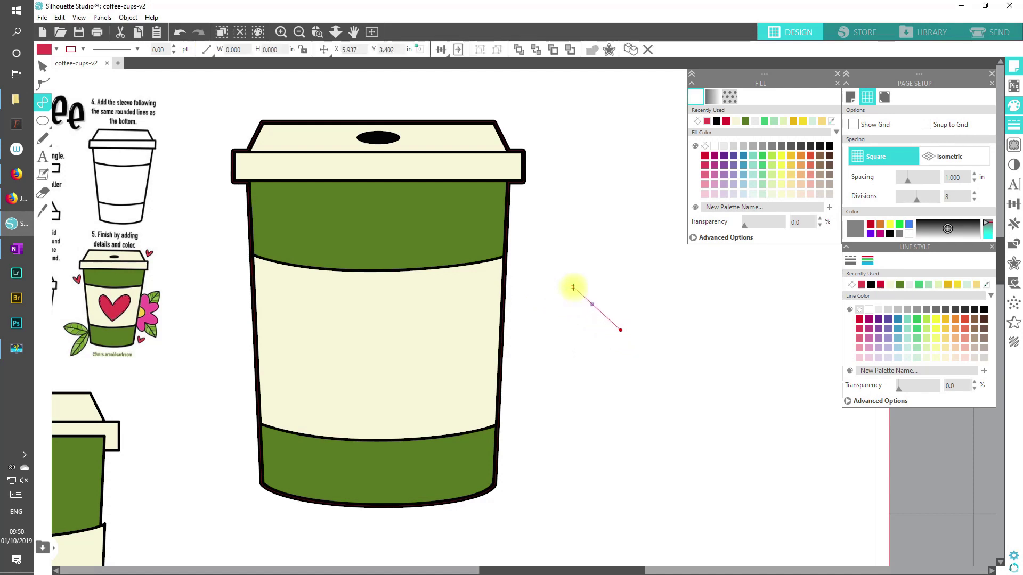
click(569, 281)
click(628, 421)
click(706, 296)
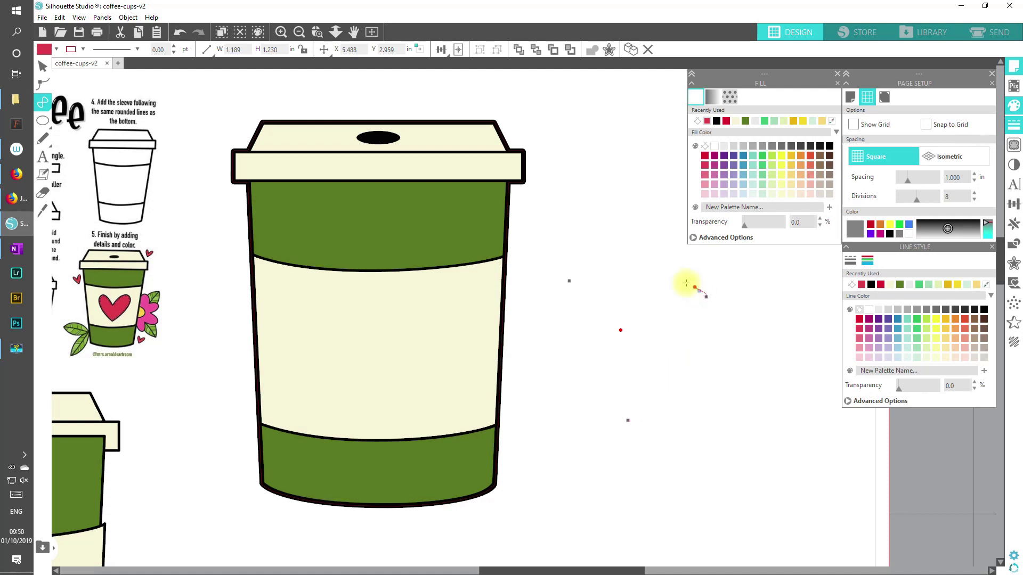
click(621, 330)
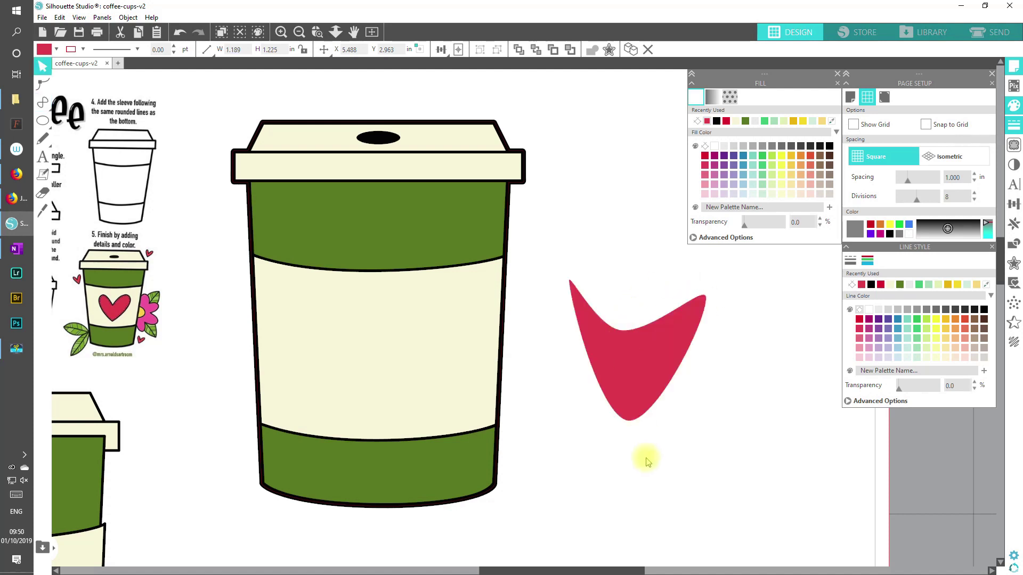
Edit the red shape's points, making the upper notch a corner and bending its curves upward.
click(624, 380)
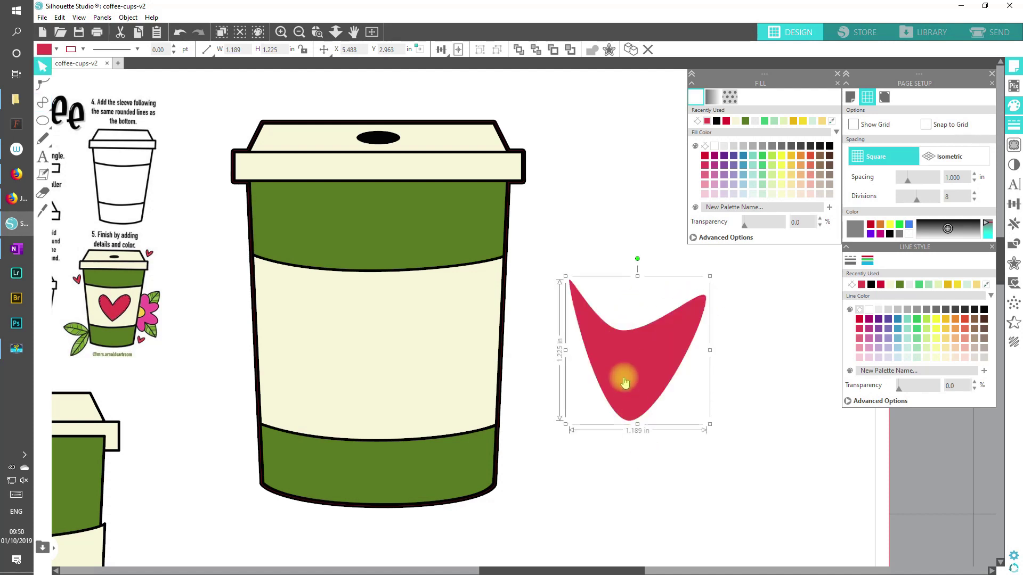
double_click(623, 377)
drag(618, 397, 590, 418)
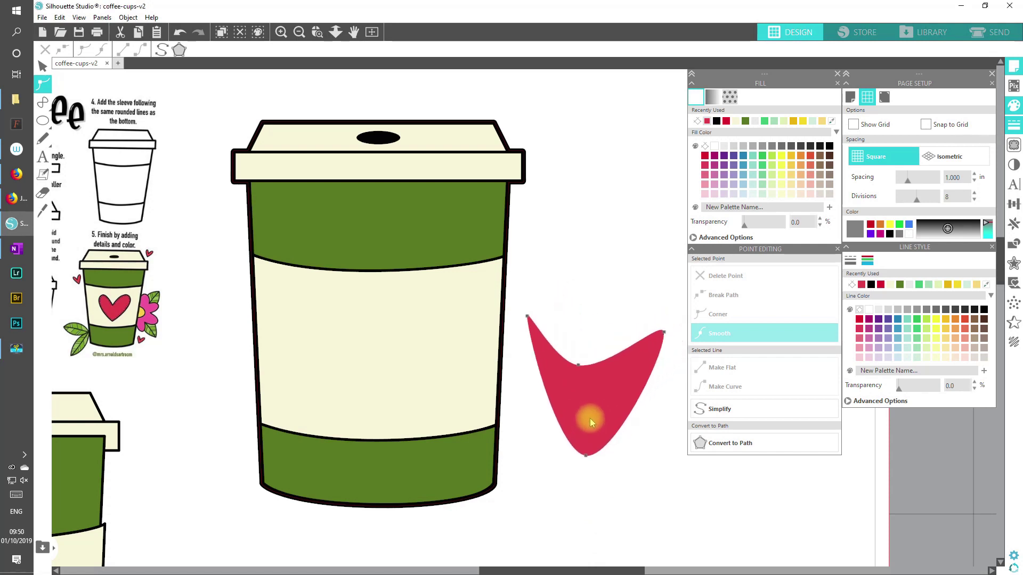
click(721, 315)
drag(578, 366, 586, 327)
drag(623, 365, 600, 329)
Round the heart's two upper lobes by adjusting the curve handles of the left and right points.
click(528, 316)
drag(527, 333, 490, 359)
drag(535, 307, 544, 297)
click(664, 332)
drag(662, 319, 641, 290)
Convert the heart's lower tip to a corner point and adjust the curves on both sides of it.
click(586, 456)
click(719, 315)
drag(558, 454, 571, 447)
drag(613, 459, 585, 419)
Refine the curves of the heart's right lobe and the corner notch between the lobes.
click(663, 332)
drag(671, 347, 703, 395)
drag(592, 363, 594, 344)
drag(588, 309, 579, 317)
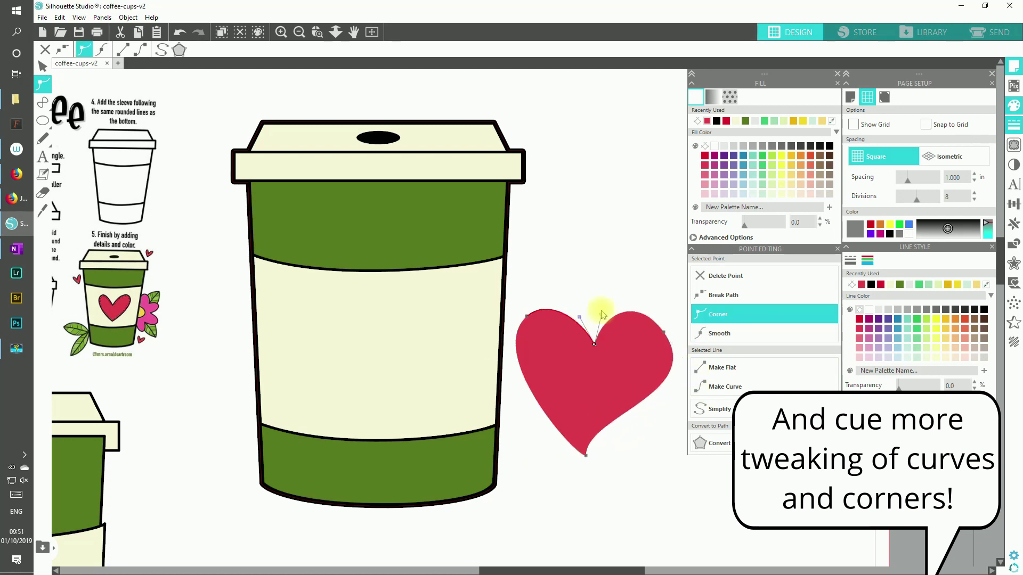
click(663, 334)
drag(660, 319, 642, 288)
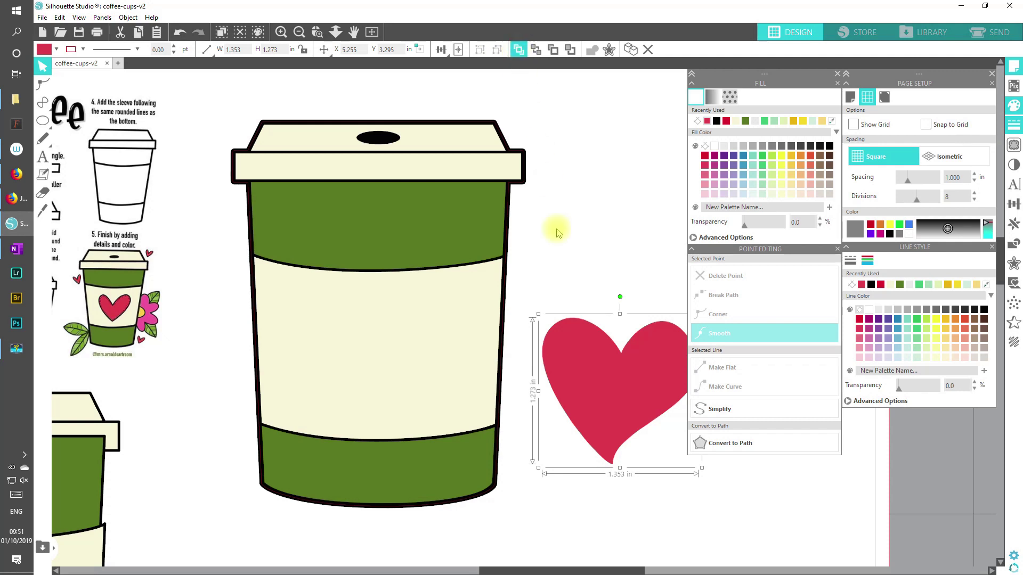
Place the heart on the cup's cream sleeve and give it a black outline 1.75 pt thick.
drag(573, 366, 353, 332)
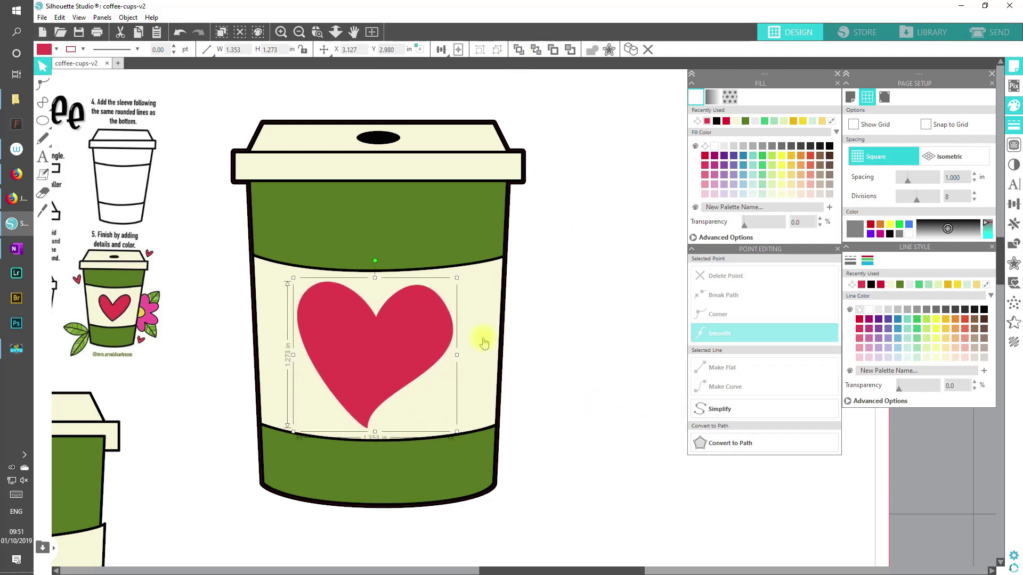
click(984, 311)
click(859, 261)
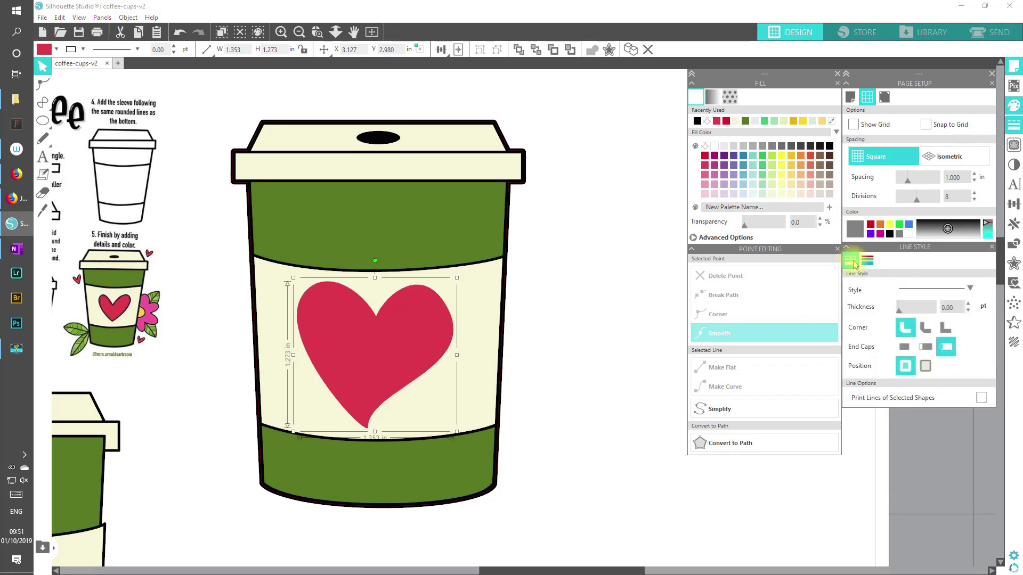
click(968, 304)
click(968, 305)
click(968, 305)
click(968, 305)
click(968, 305)
click(968, 305)
Scale the heart to about 0.963 by 0.906 in, tilt it clockwise, and reposition it on the sleeve.
click(339, 367)
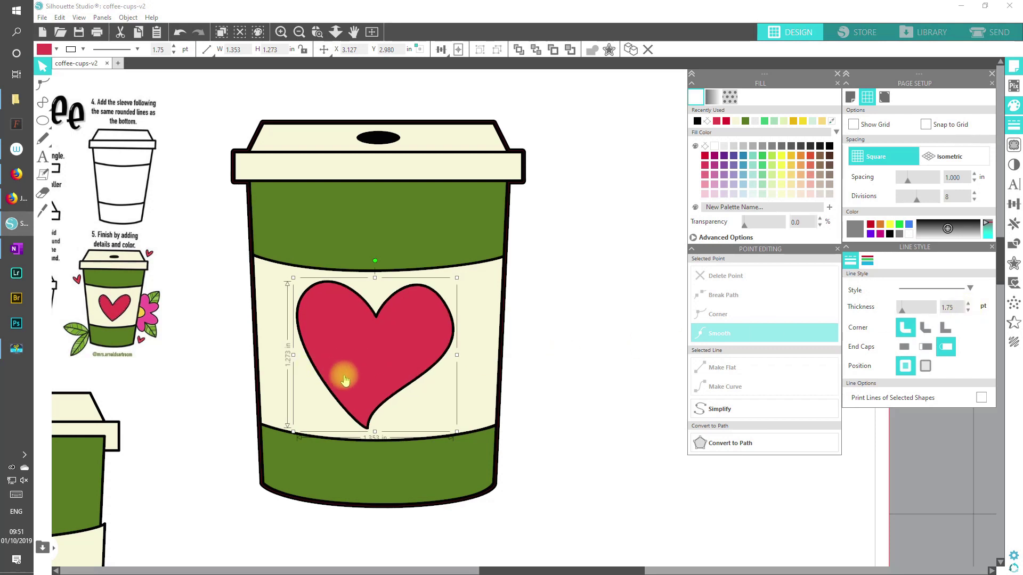
drag(292, 278, 340, 321)
drag(387, 365, 361, 347)
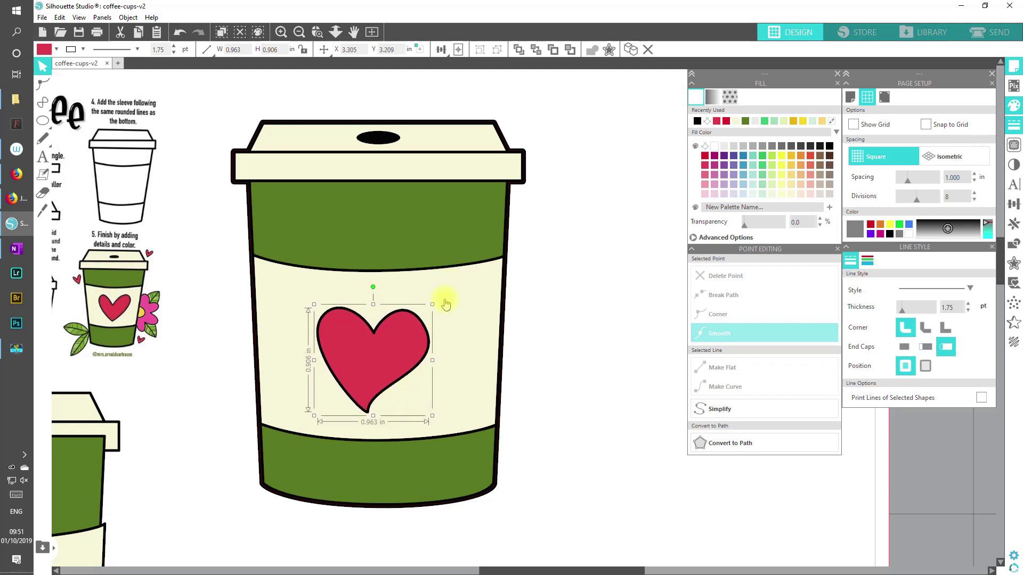
mouse_move(374, 291)
mouse_down()
mouse_move(361, 296)
mouse_move(392, 290)
mouse_up()
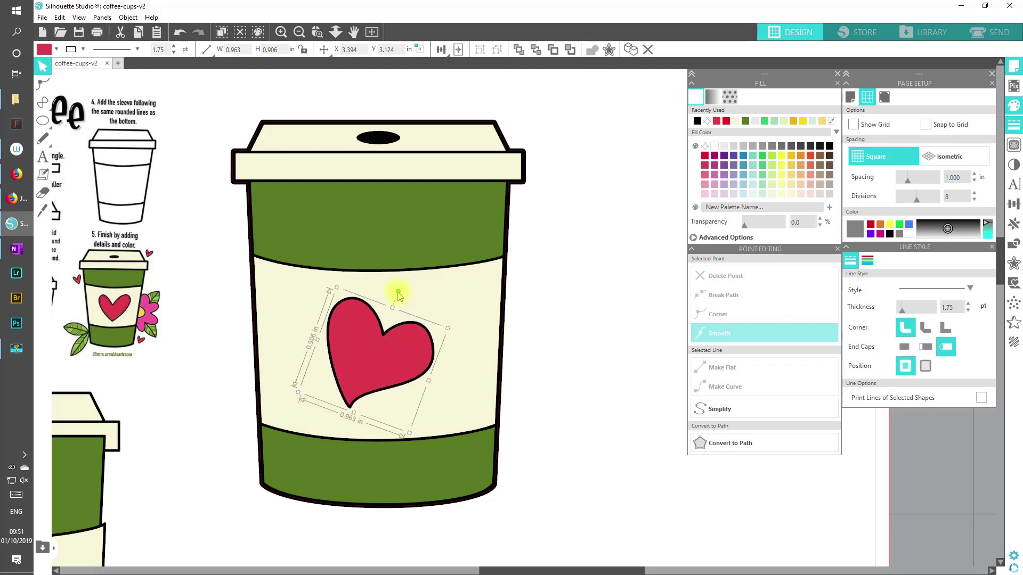
drag(400, 345, 401, 361)
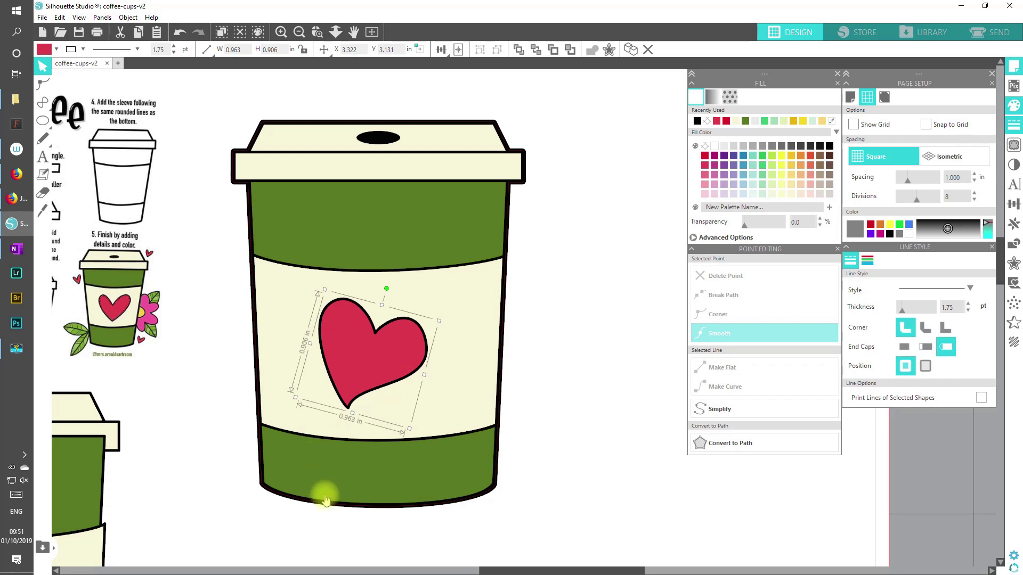
Duplicate the heart slightly to the right and fill the copy black.
click(631, 50)
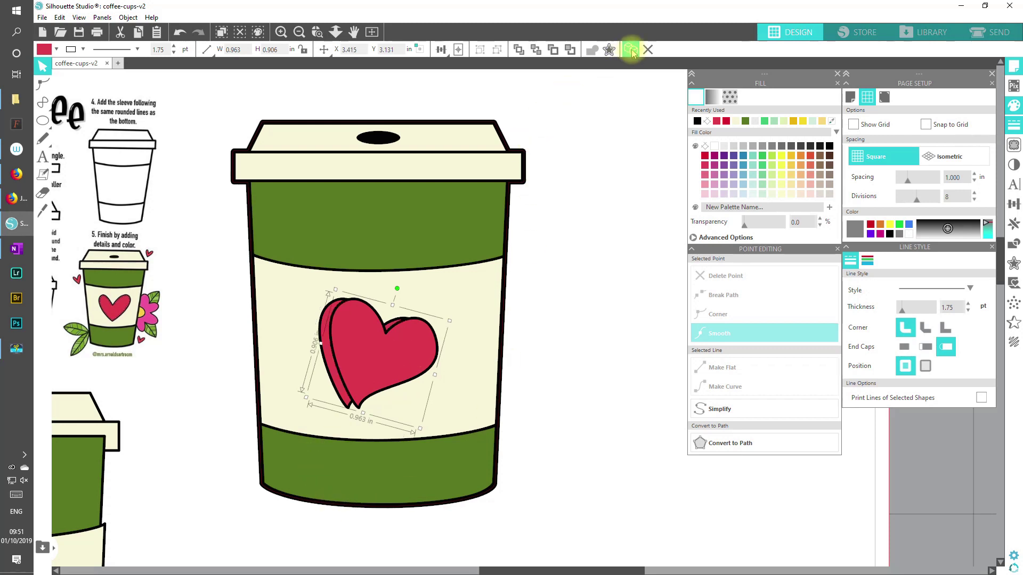
click(830, 147)
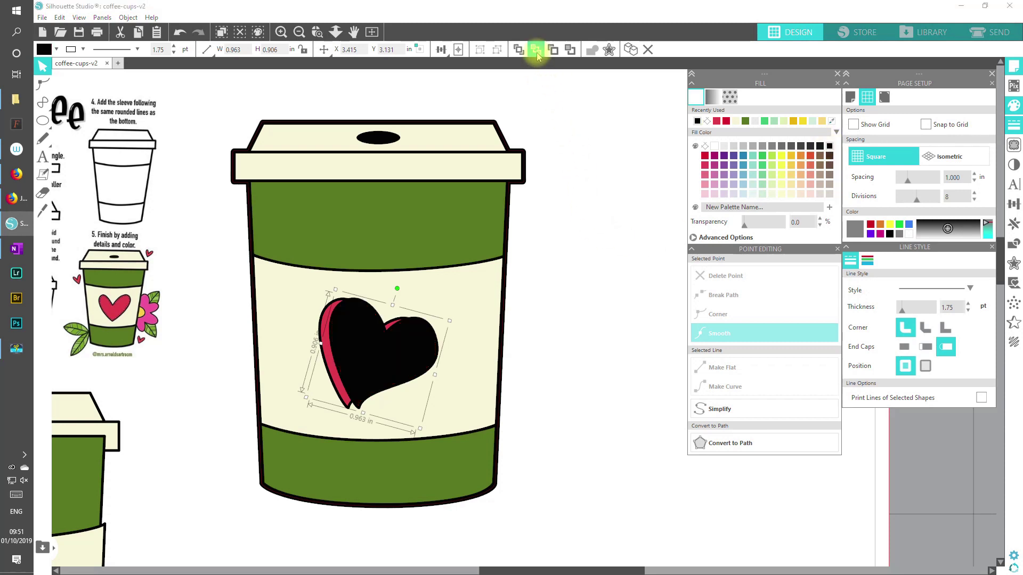
Send the black heart copy behind the red heart and nudge it to form a thin shadow along the lower-right edge.
click(570, 49)
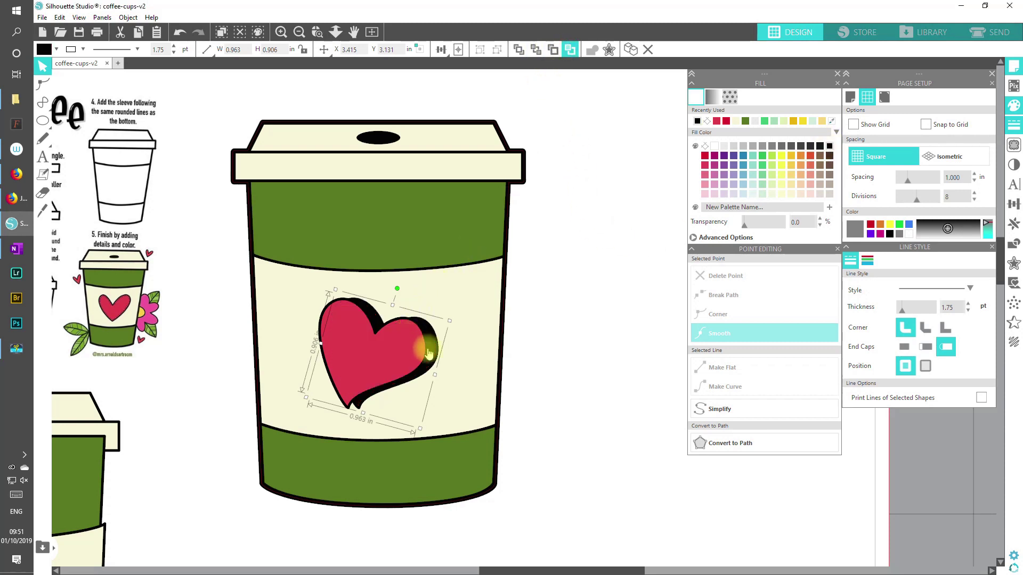
drag(435, 365, 429, 367)
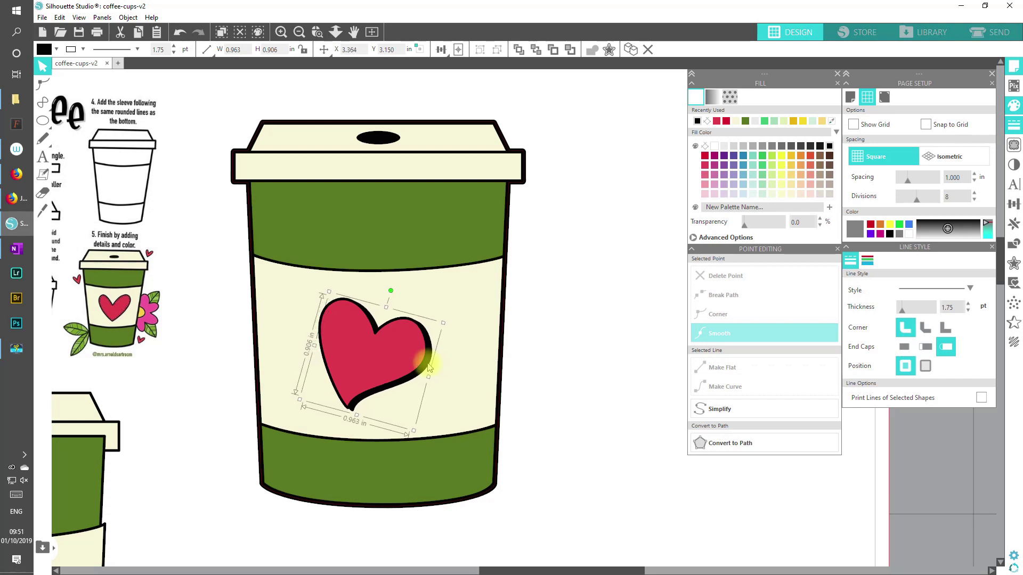
drag(426, 364, 429, 369)
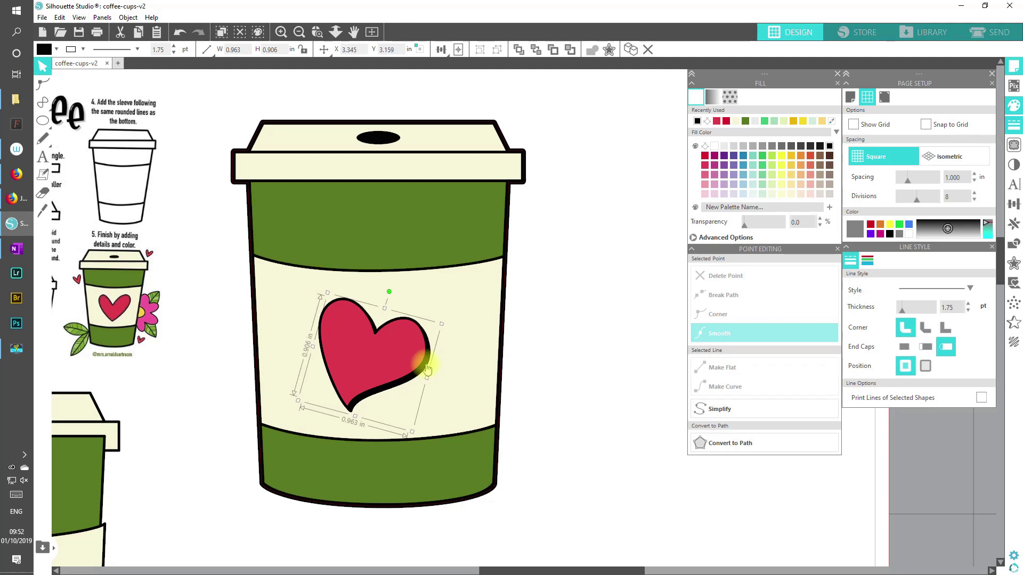
Group the red heart with its black shadow and centre the group horizontally on the cup.
click(395, 356)
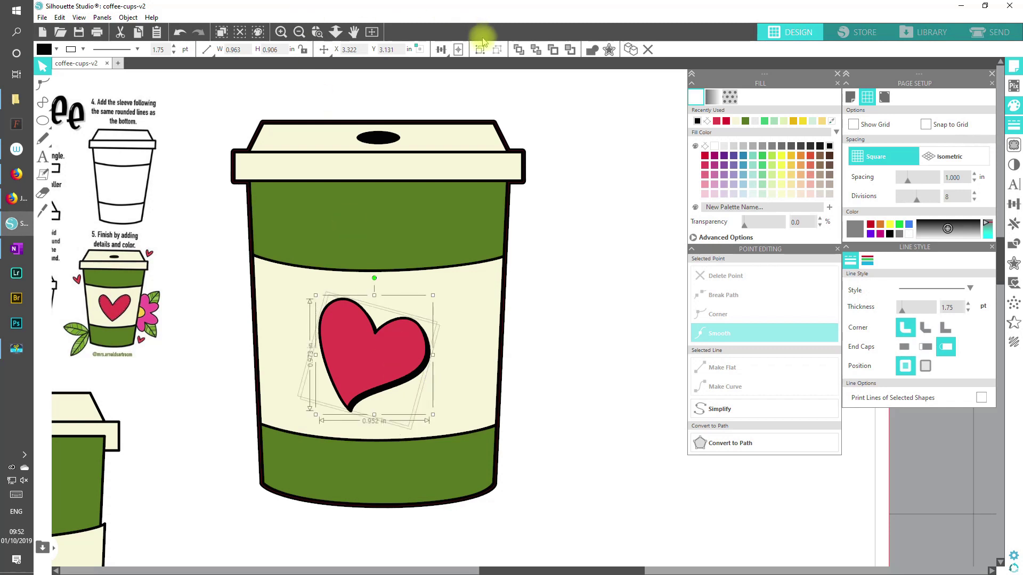
drag(392, 366, 388, 366)
drag(565, 376, 338, 351)
click(440, 49)
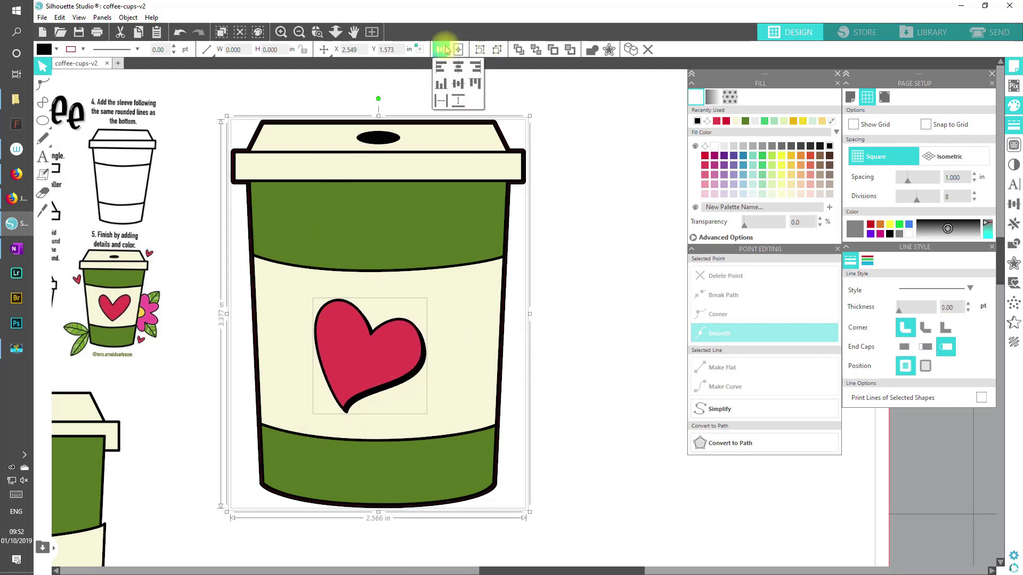
click(459, 67)
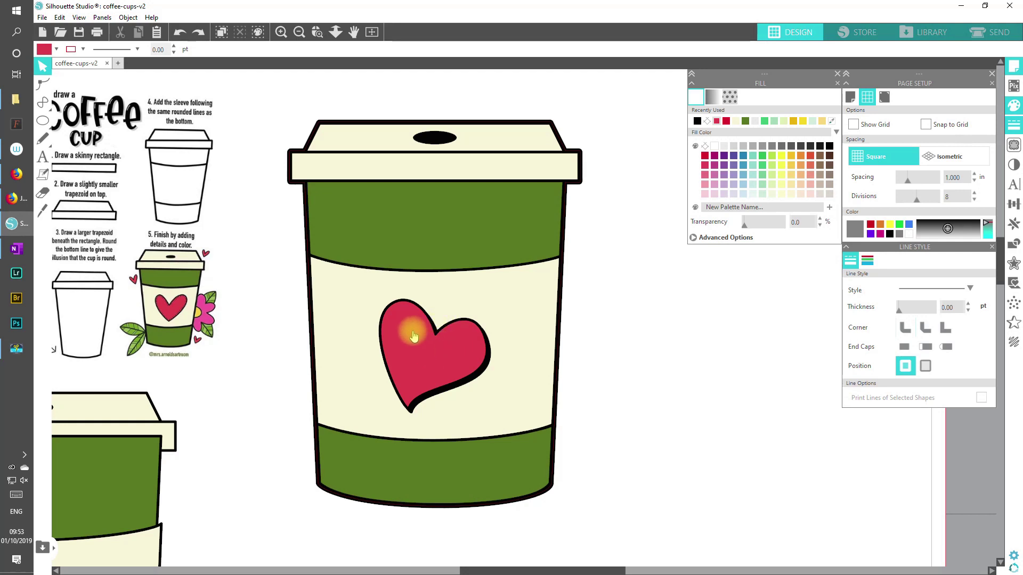
Try scaling the whole cup design down to about 0.973 by 1.280 in, and undo the resize.
click(338, 216)
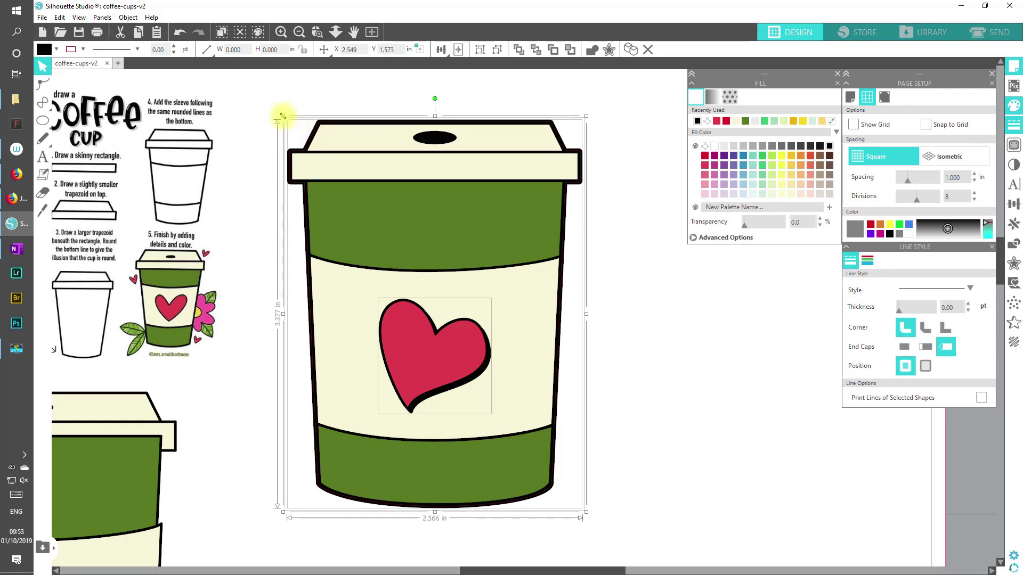
drag(283, 115, 449, 375)
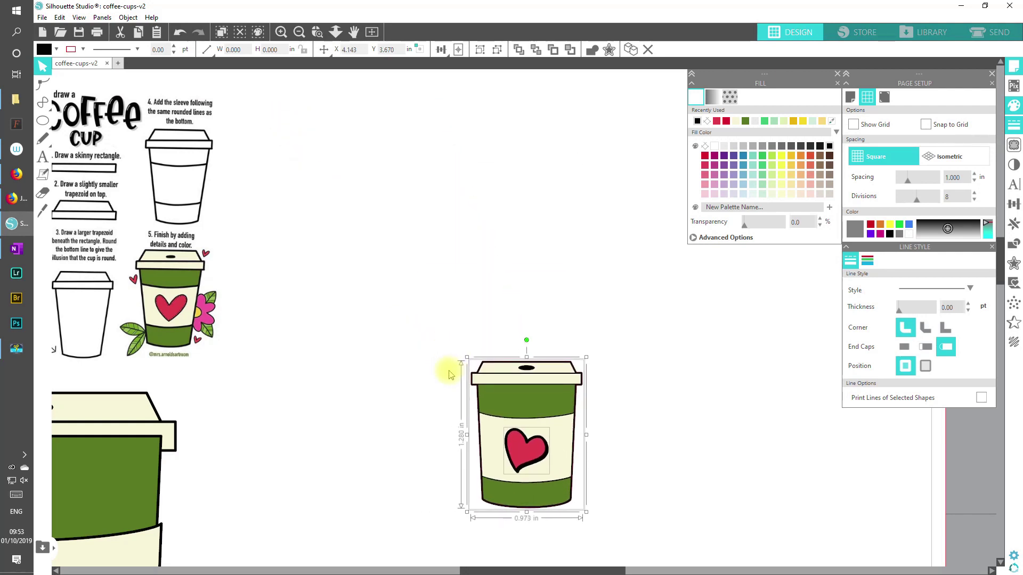
click(179, 32)
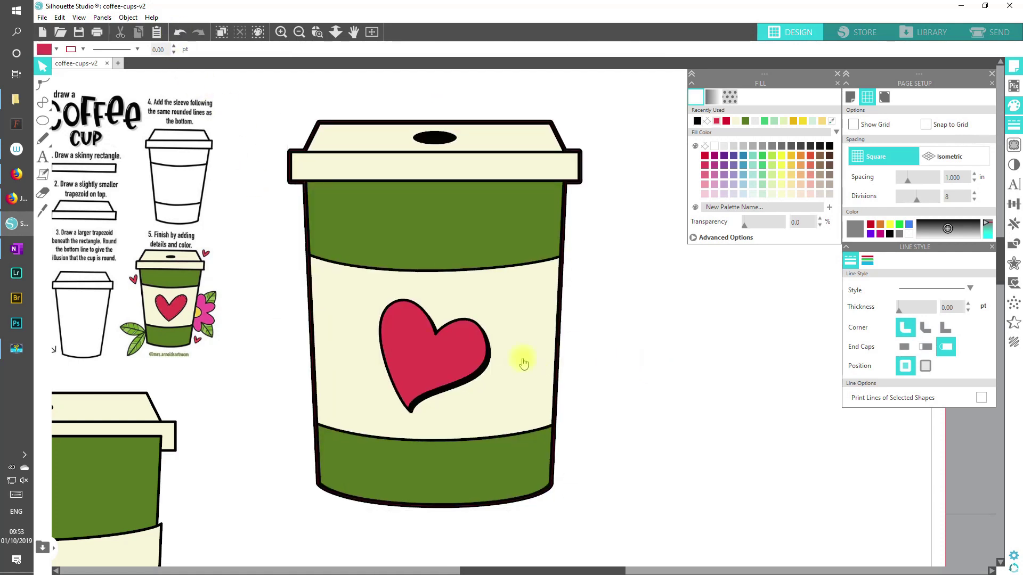
Detach the outlines of the heart and its shadow into separate shapes and group all the pieces.
click(472, 352)
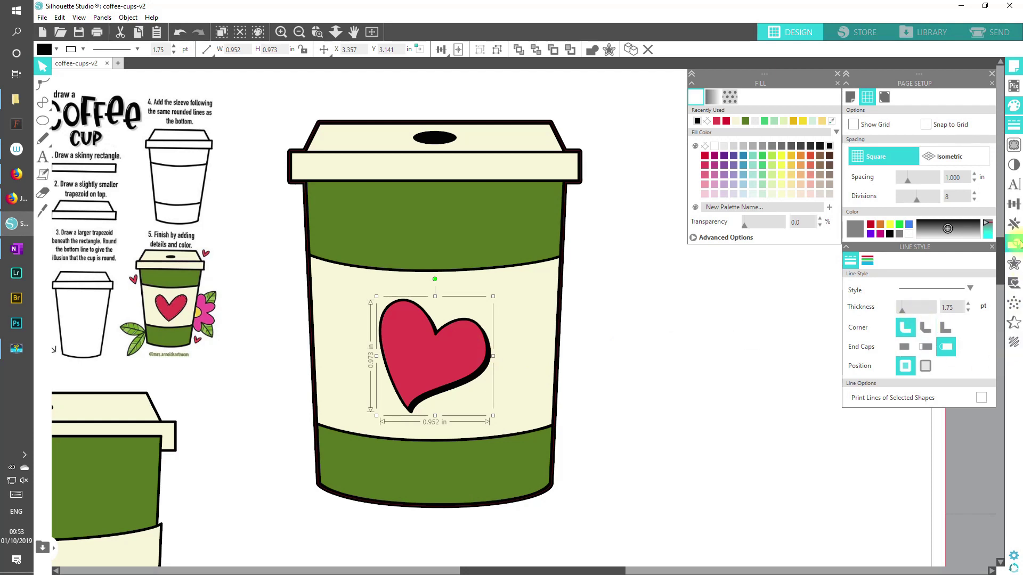
click(1017, 244)
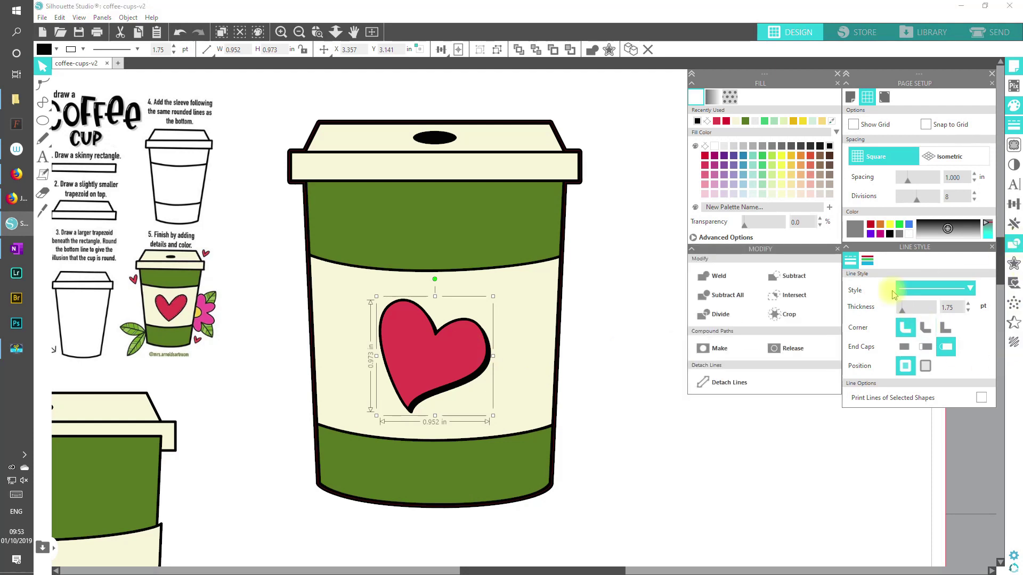
click(728, 382)
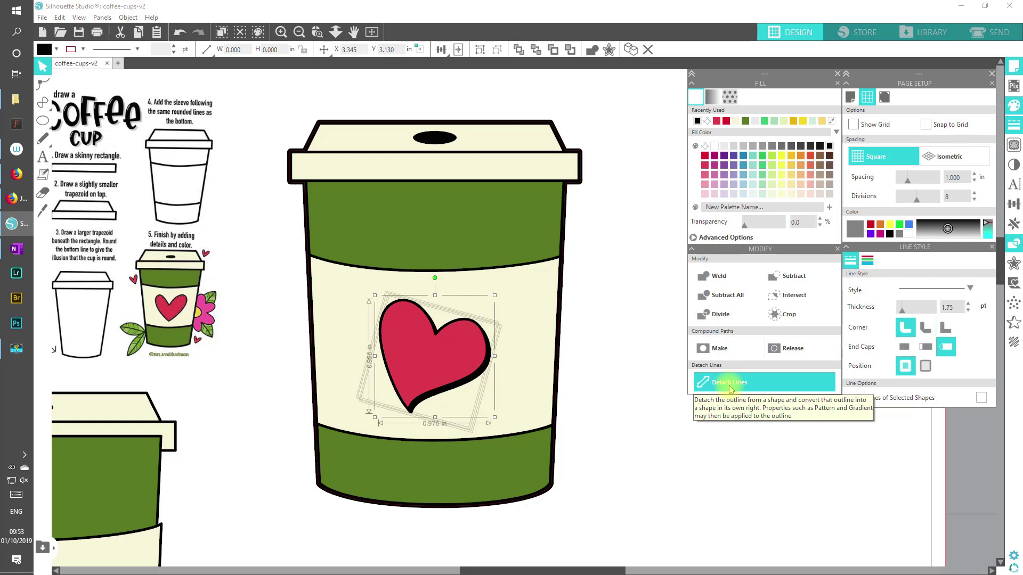
click(480, 49)
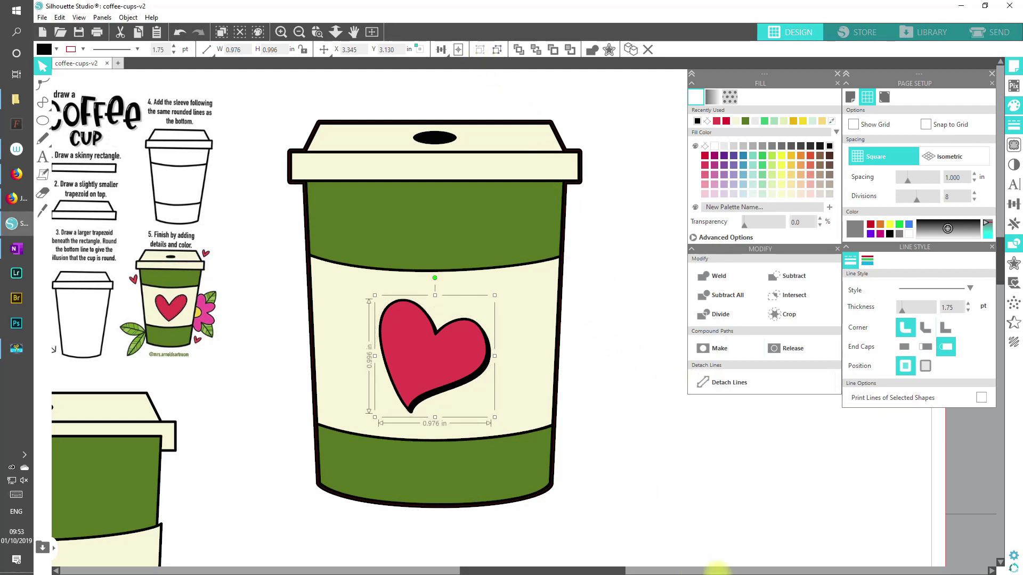
Test the detached heart outlines by scaling the whole cup down to about 0.585 by 0.769 in, and undo the resize.
click(342, 213)
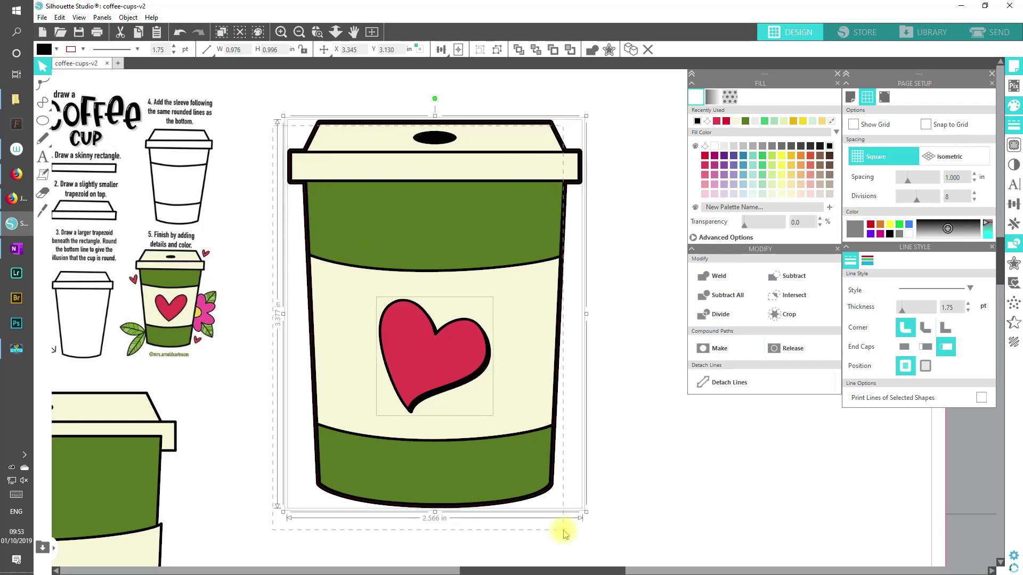
drag(284, 117, 503, 430)
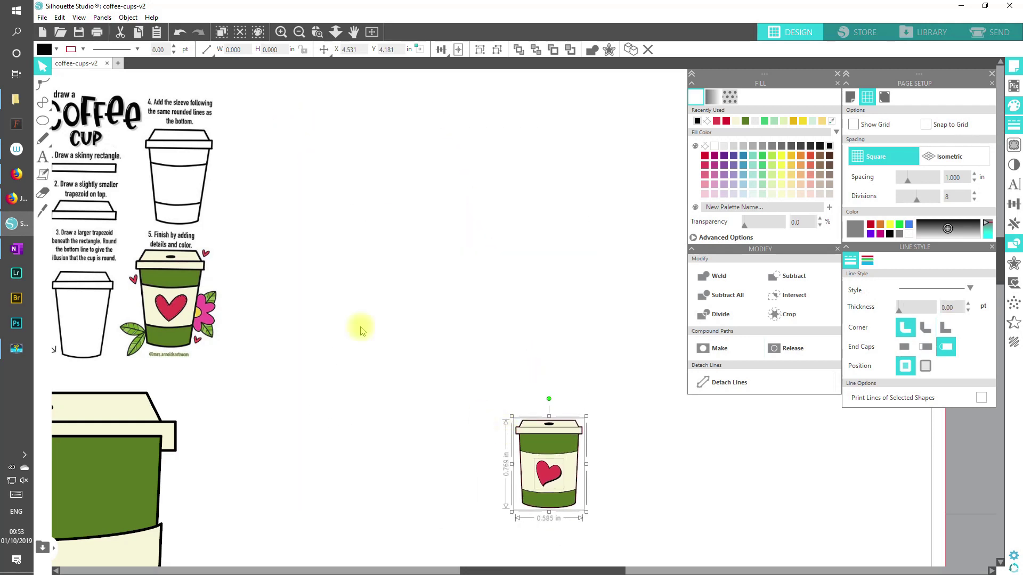
click(179, 33)
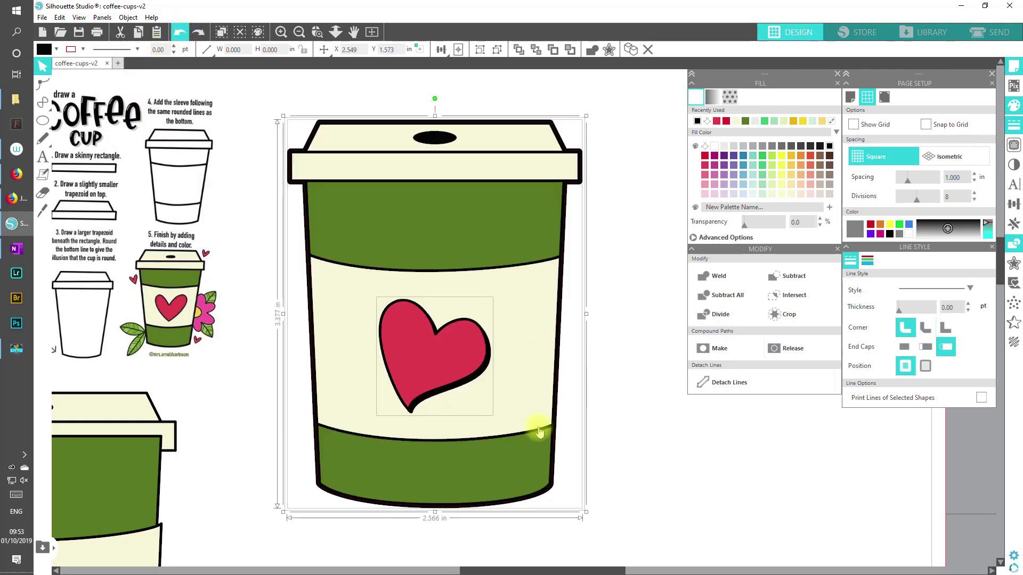
click(628, 516)
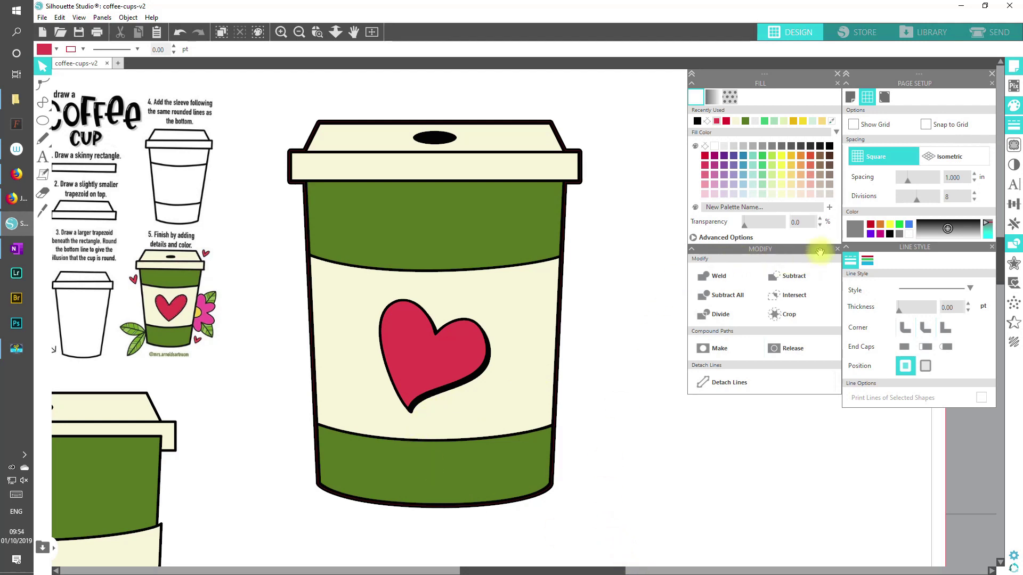
click(837, 249)
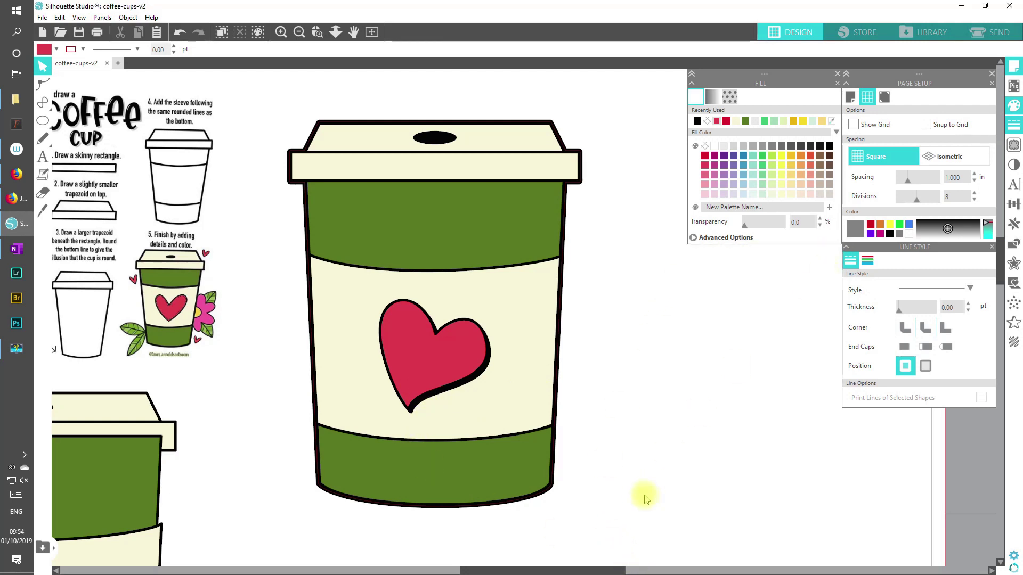